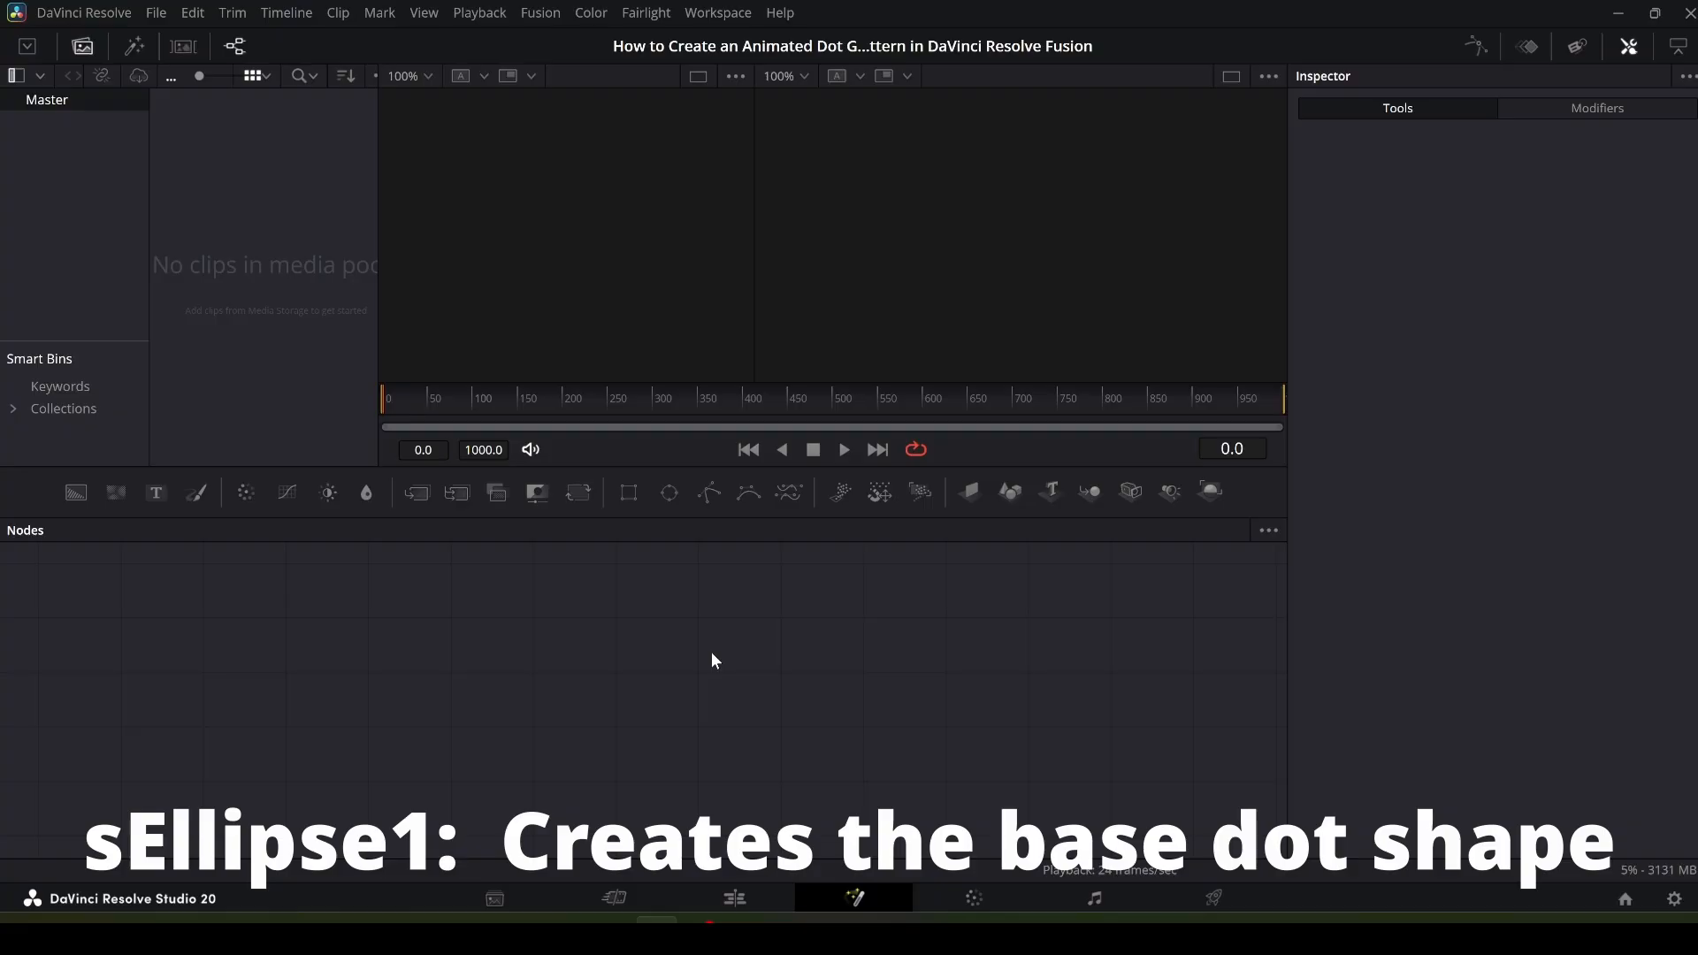
- Add an sEllipse node to the node graph
{"action": "key", "text": "shift+space"}
{"action": "type", "text": "sell"}
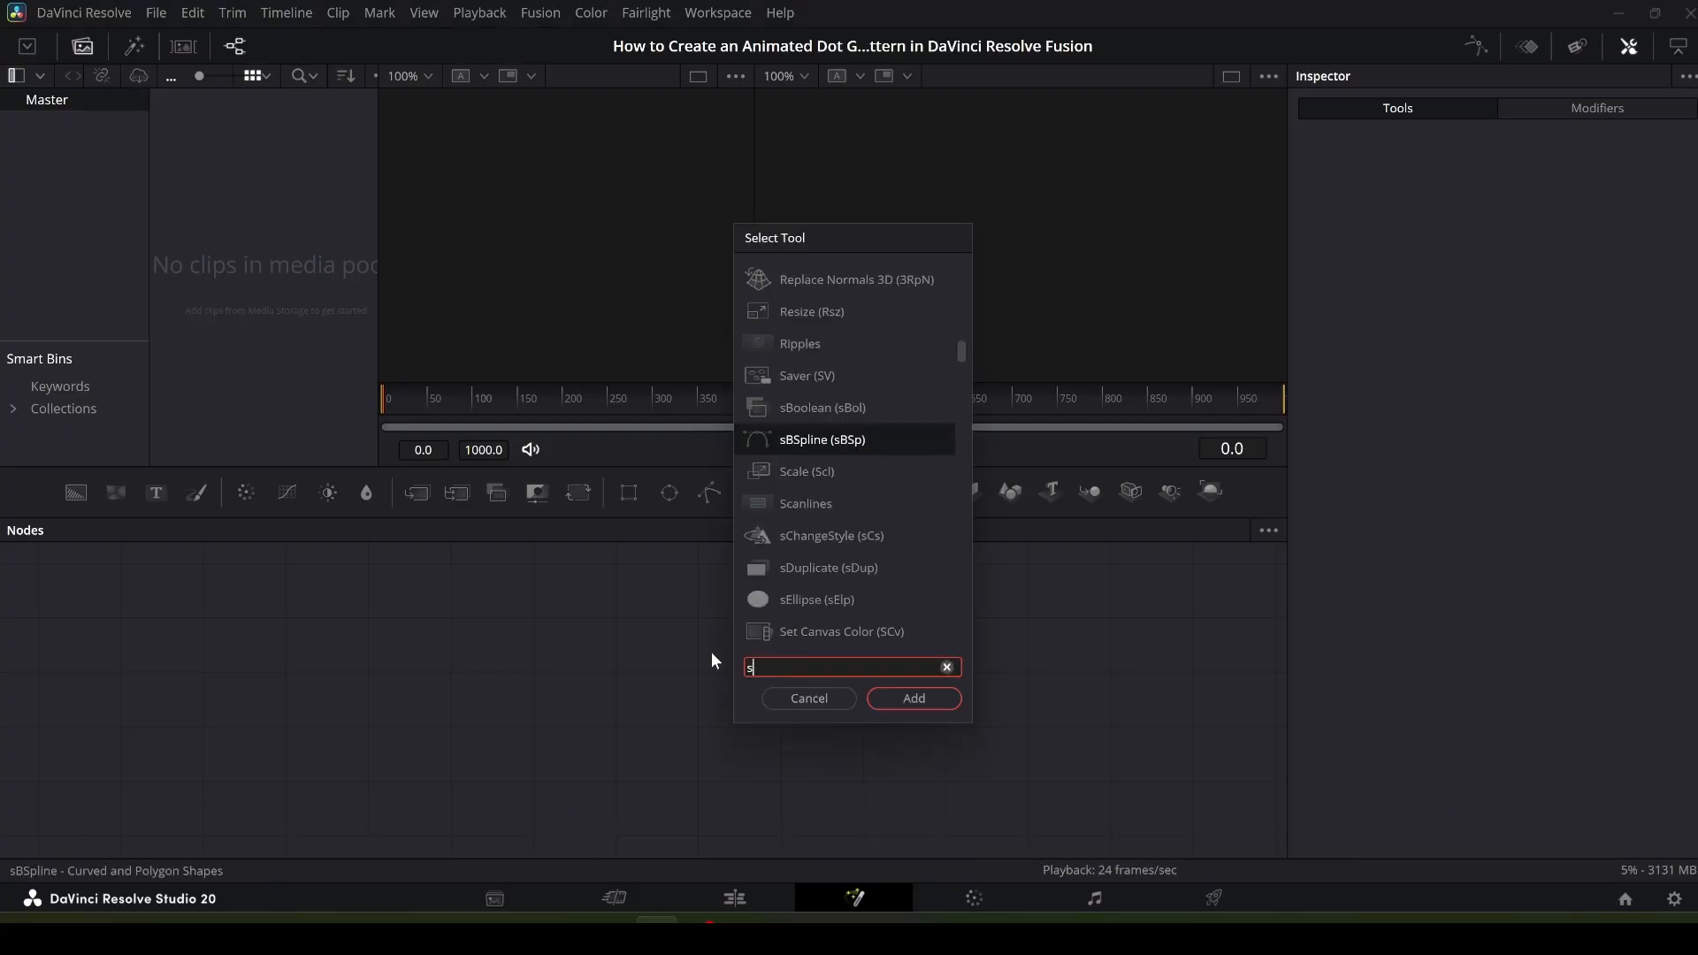
{"action": "type", "text": "i"}
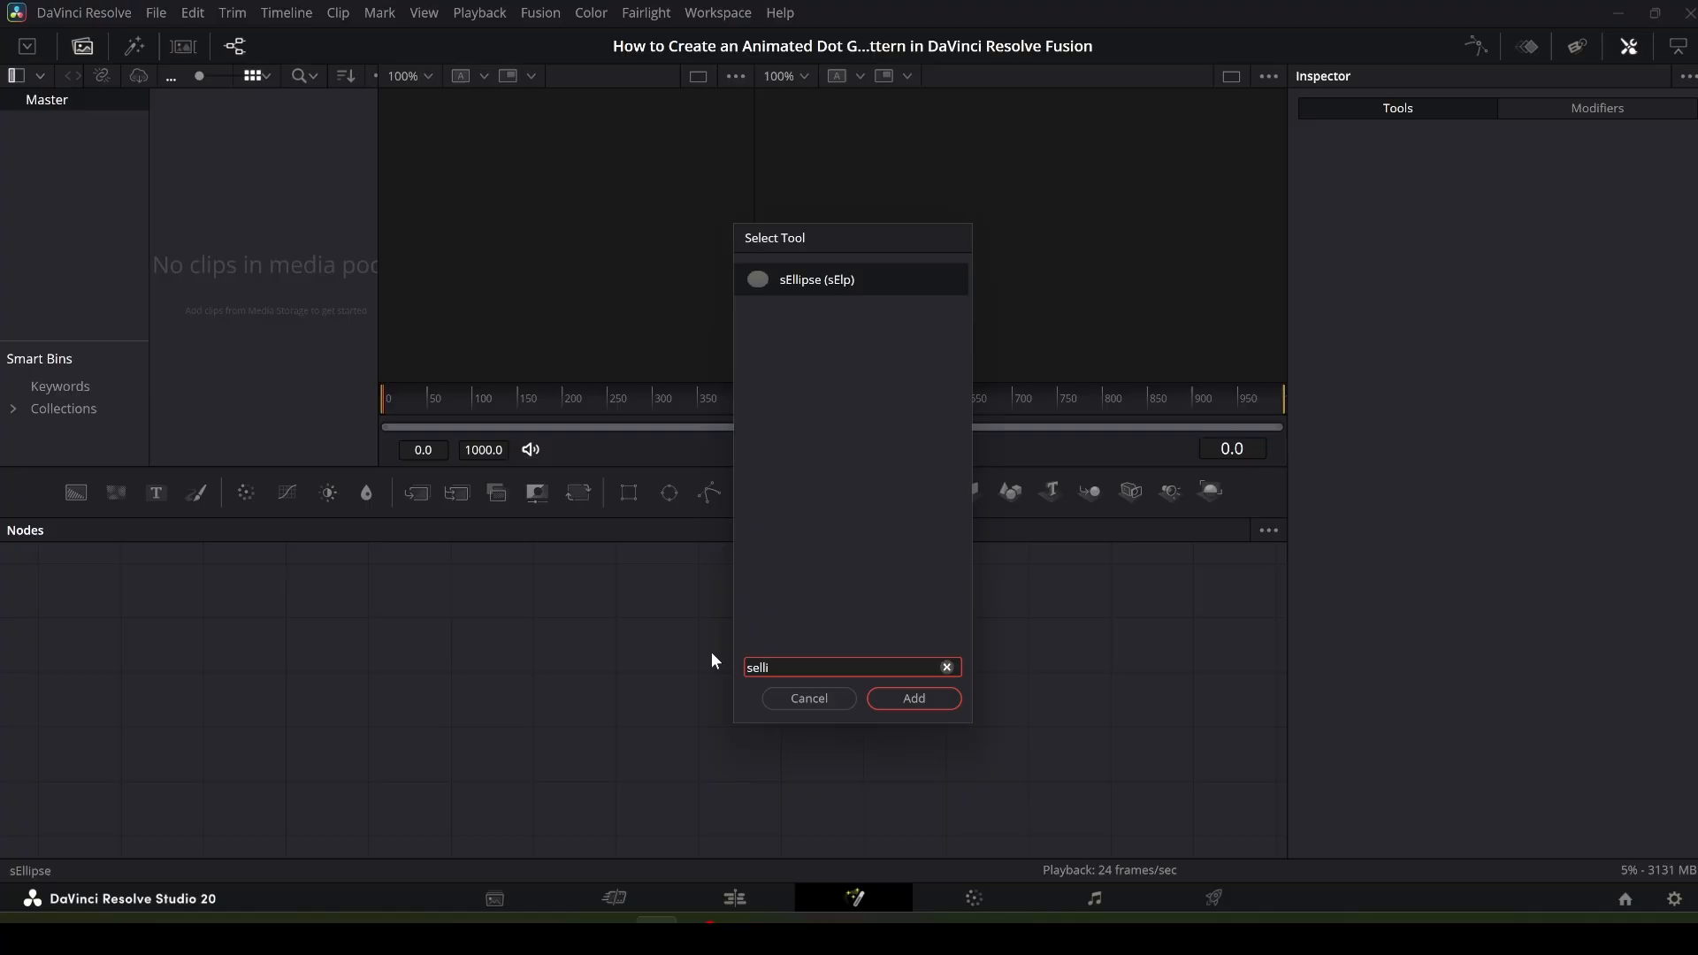
{"action": "left_click", "coordinate": [927, 697]}
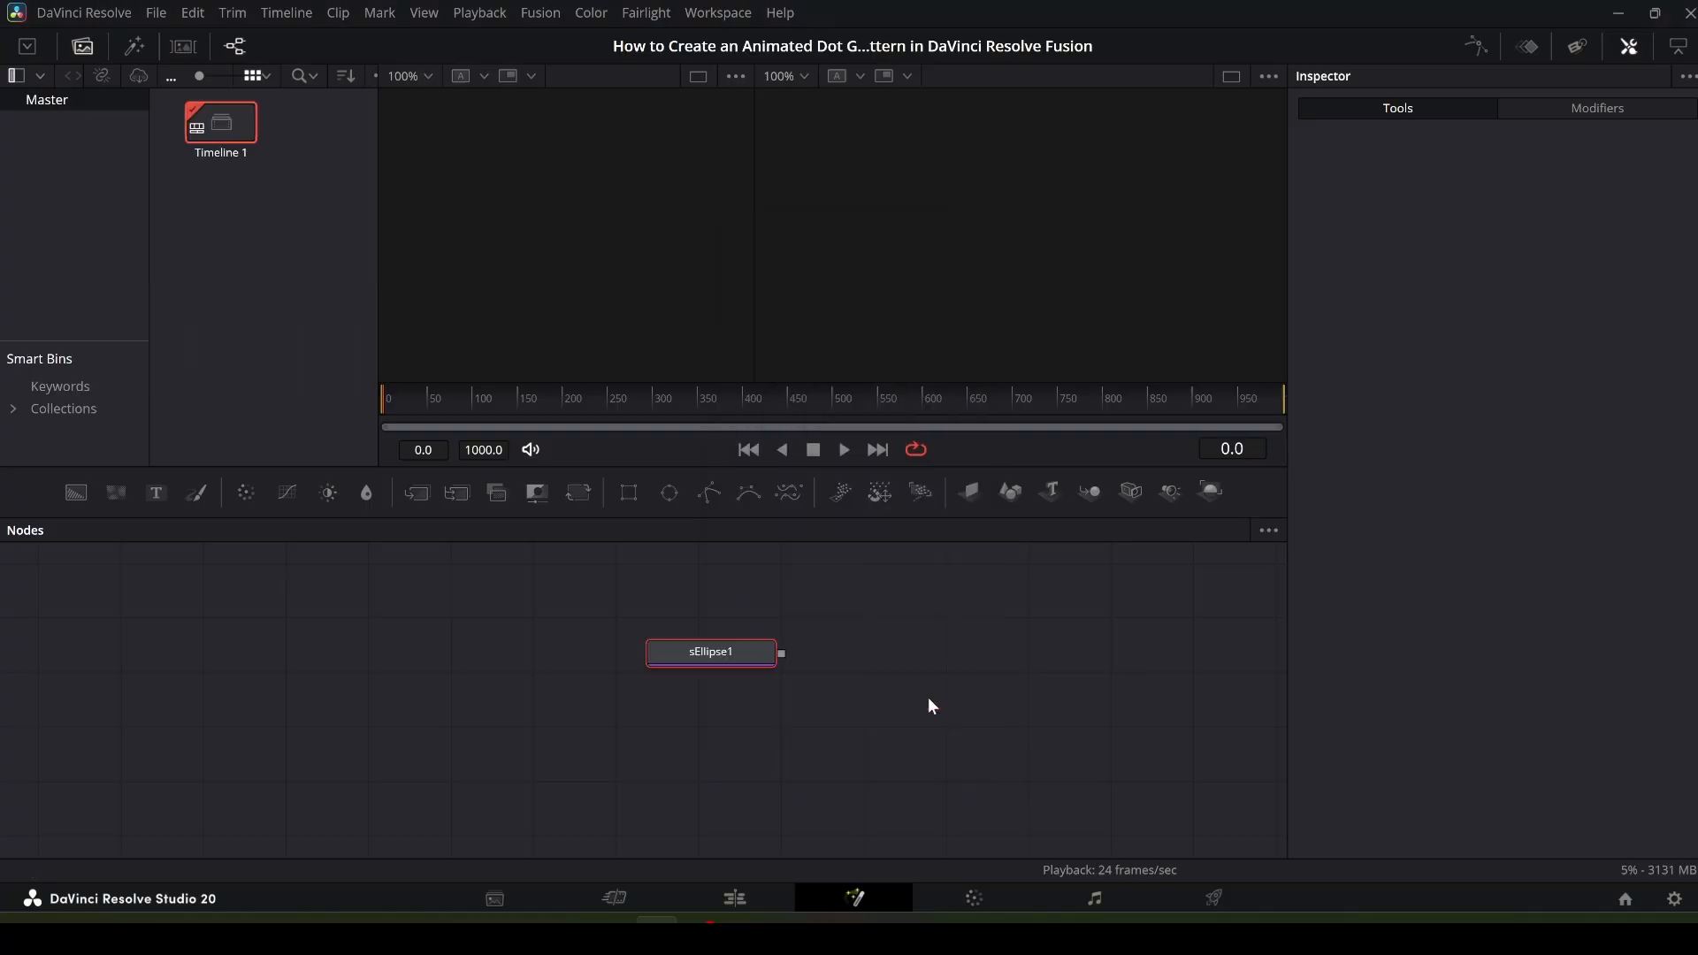
- Arrange the nodes with sEllipse1 at the upper left and MediaOut1 at the lower right, then select sEllipse1
{"action": "left_click_drag", "start_coordinate": [875, 661], "coordinate": [1017, 656]}
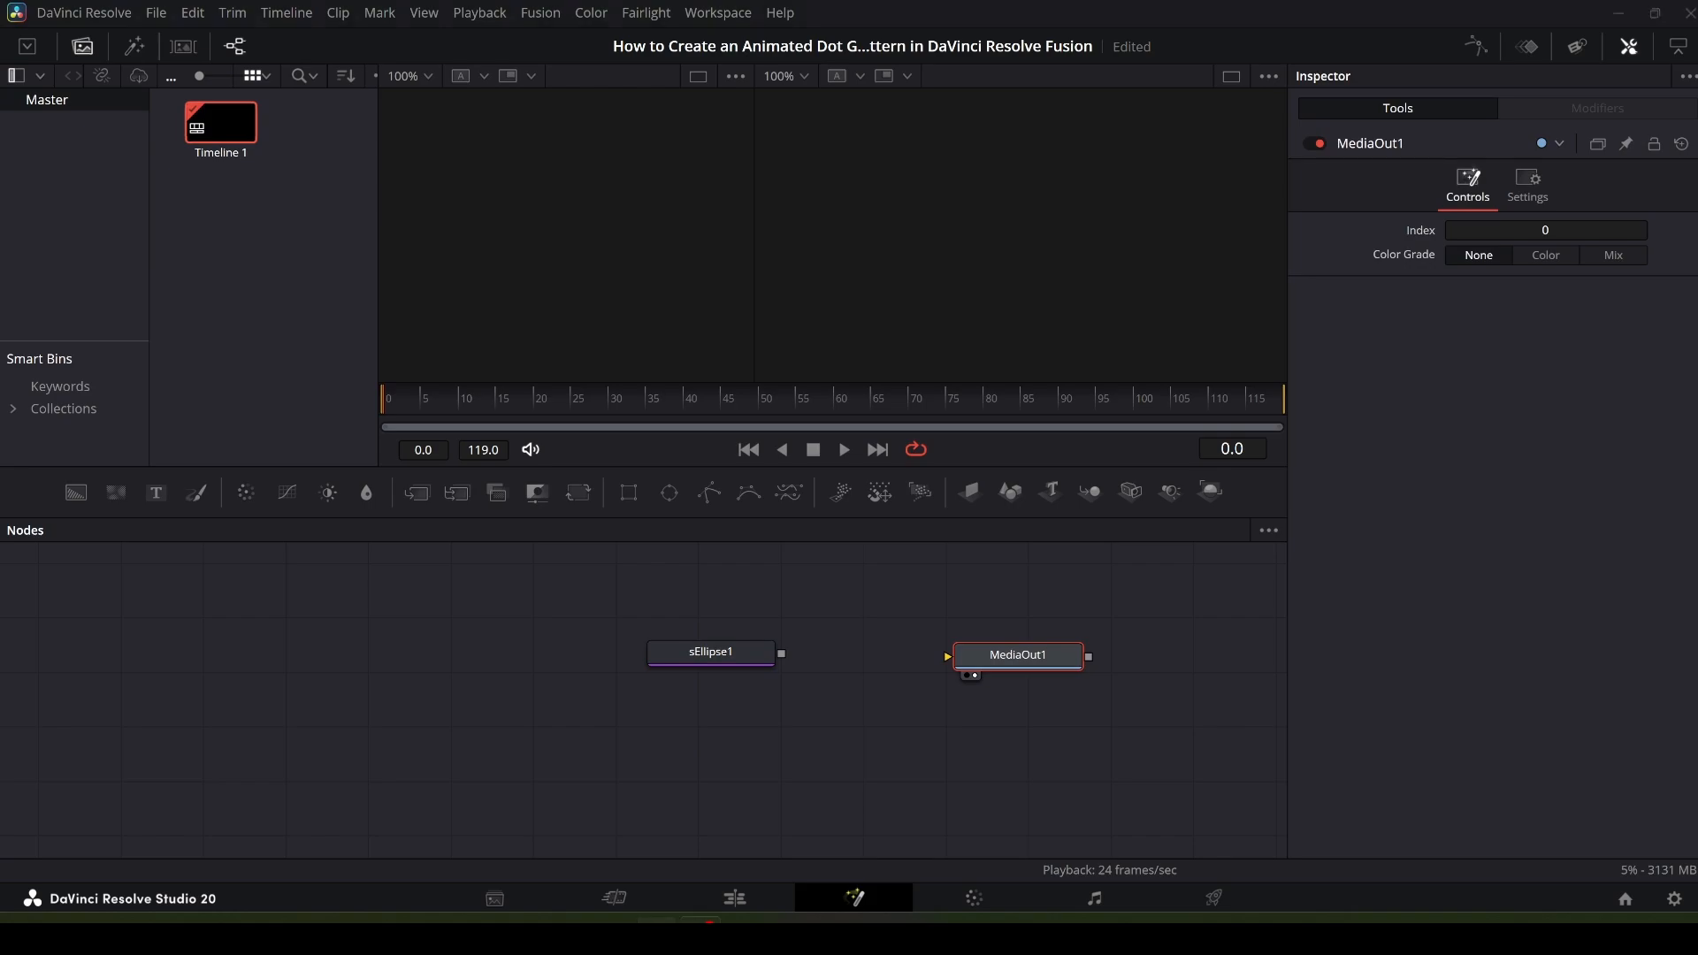
{"action": "left_click", "coordinate": [478, 690]}
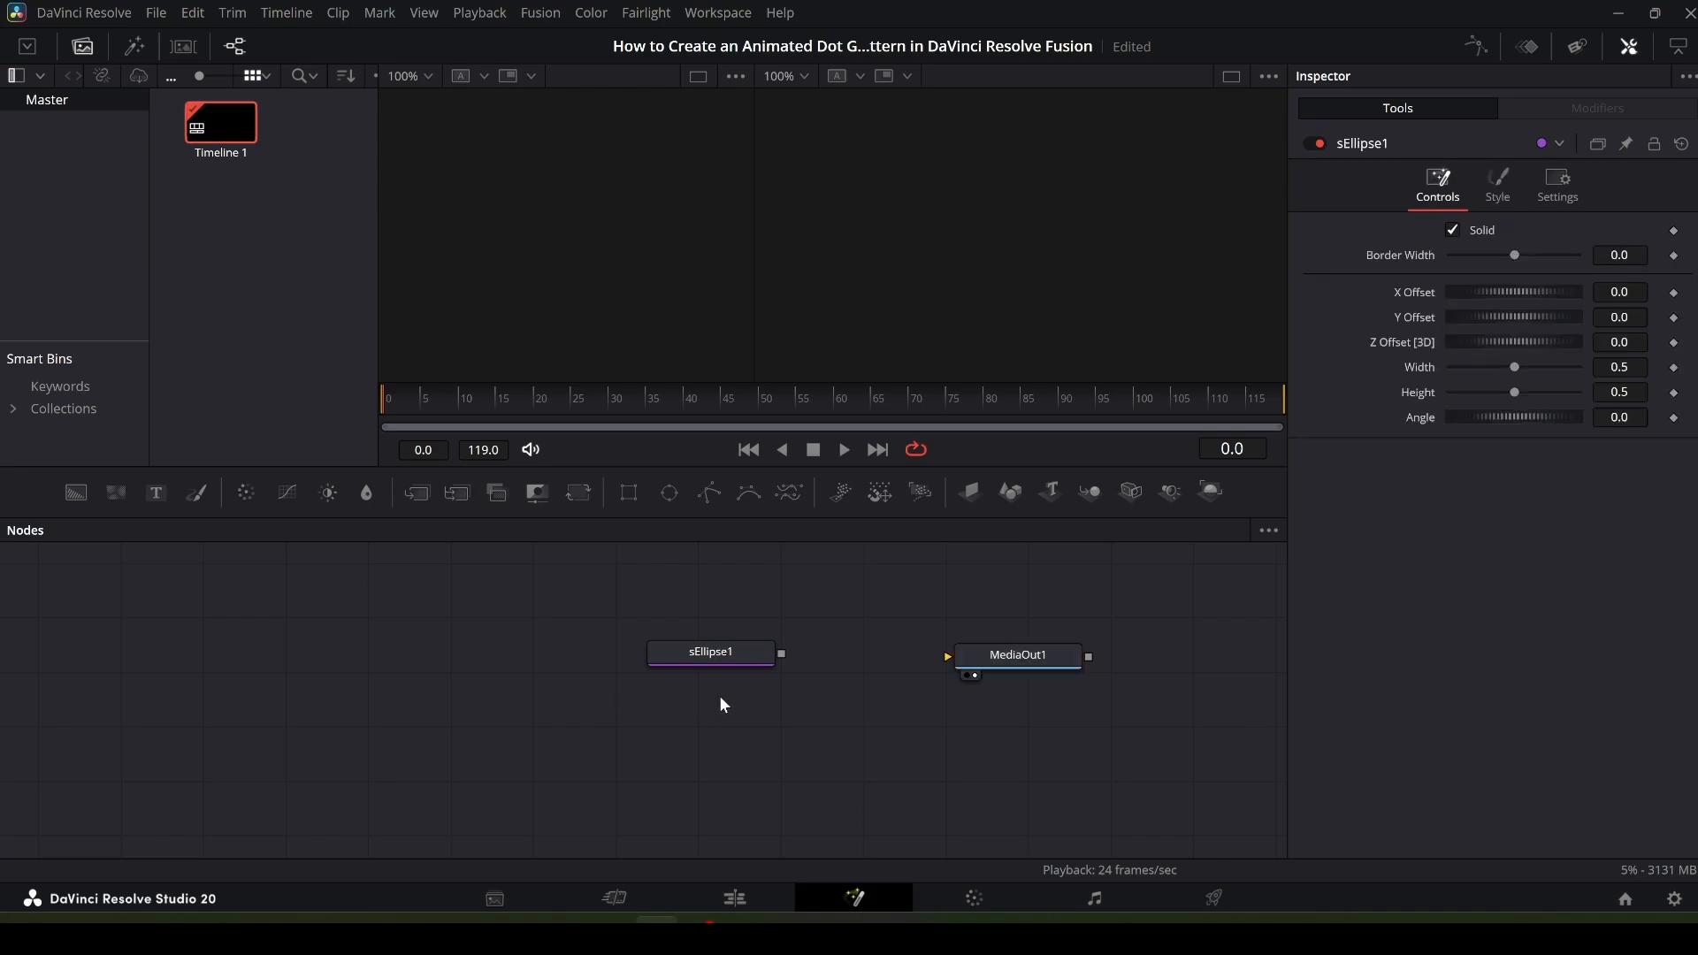
{"action": "left_click_drag", "start_coordinate": [741, 659], "coordinate": [176, 612]}
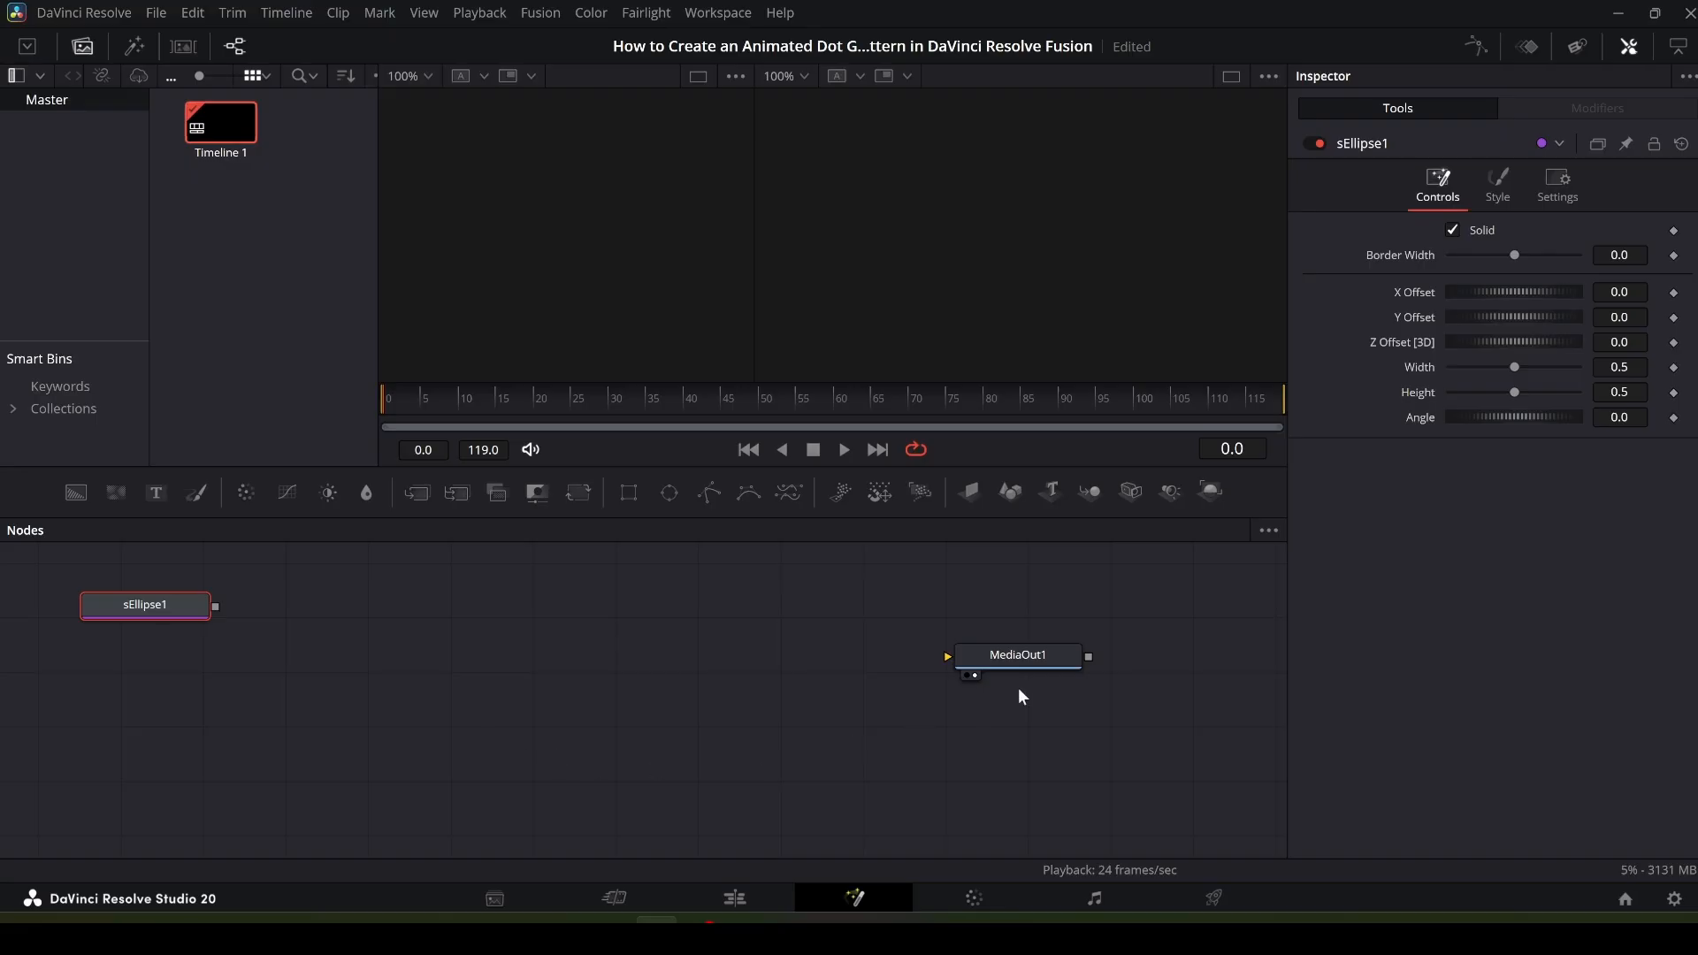
{"action": "left_click_drag", "start_coordinate": [1015, 656], "coordinate": [1170, 809]}
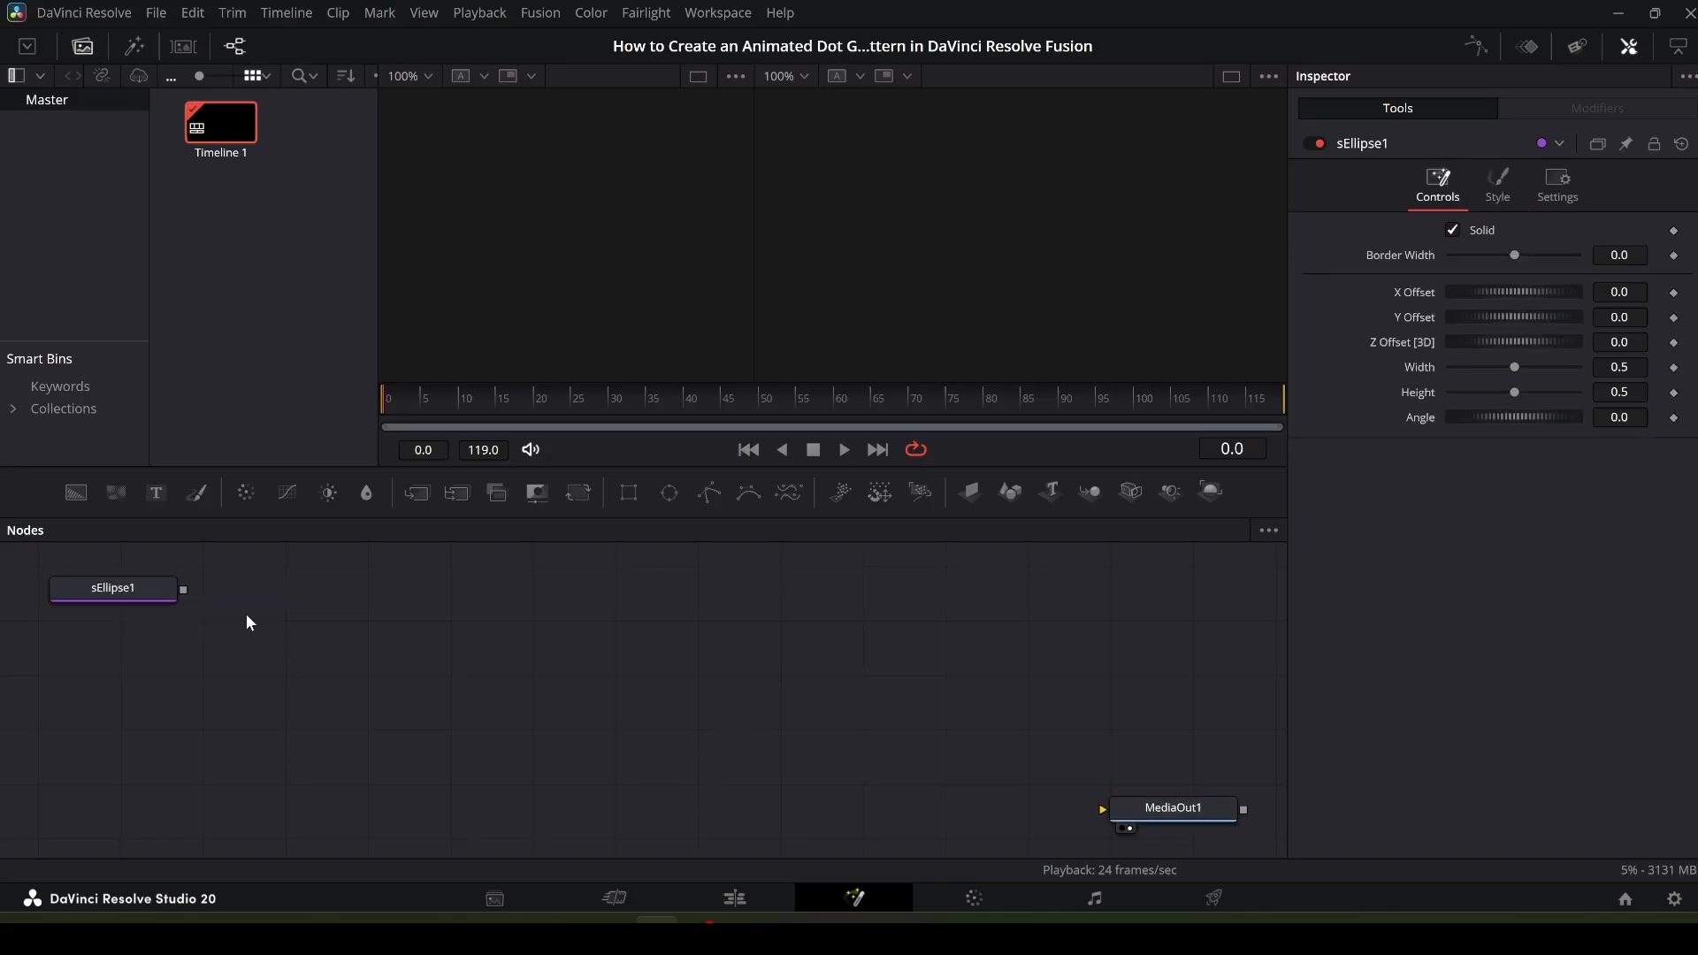
{"action": "left_click", "coordinate": [137, 590]}
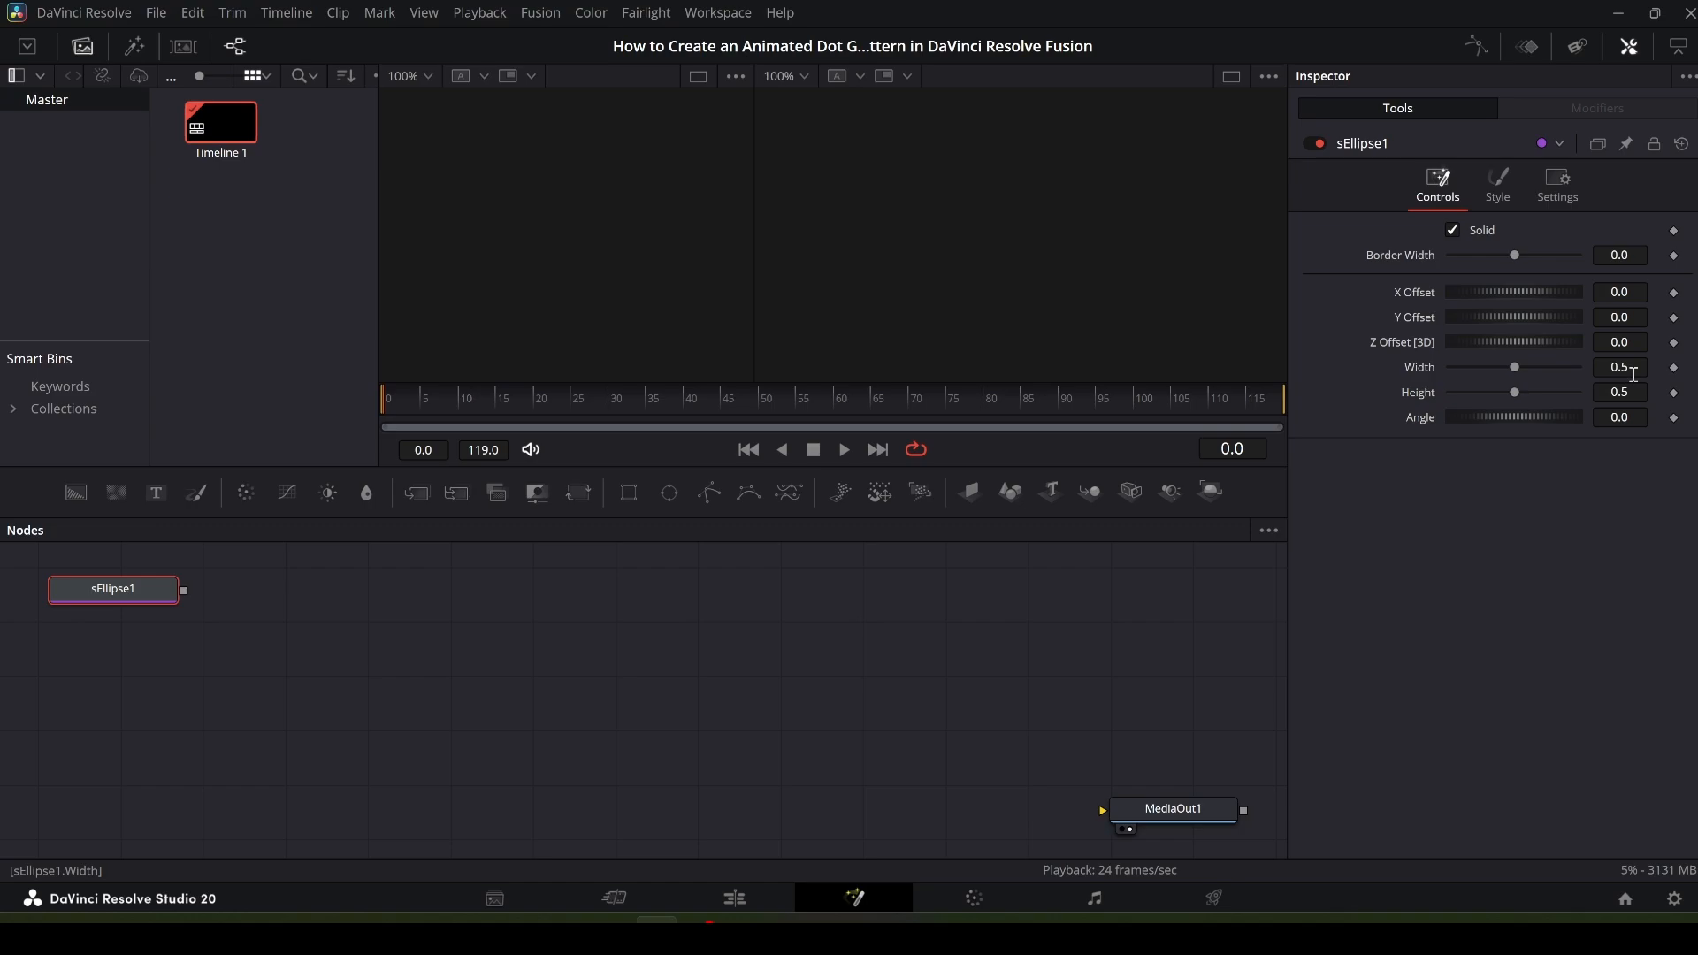
- Set the ellipse's Width to 0.292 and Height to 292
{"action": "left_click", "coordinate": [1640, 361]}
{"action": "key", "text": "BackSpace"}
{"action": "type", "text": "292"}
{"action": "key", "text": "Tab"}
{"action": "type", "text": "292"}
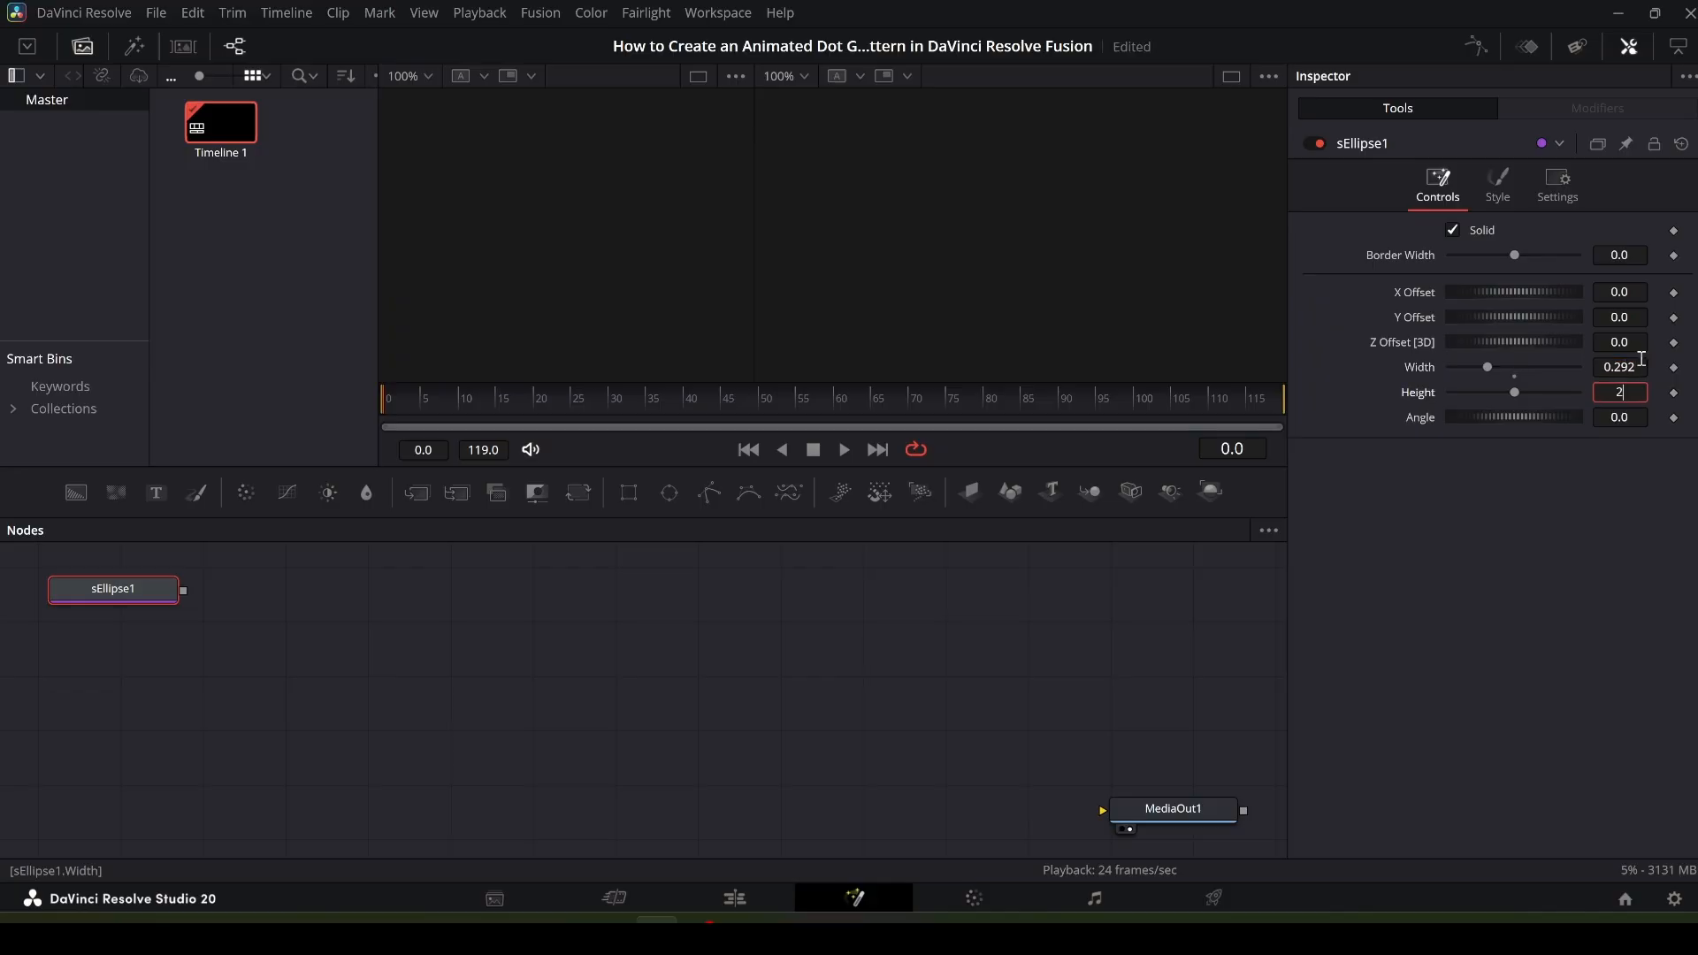
{"action": "key", "text": "Tab"}
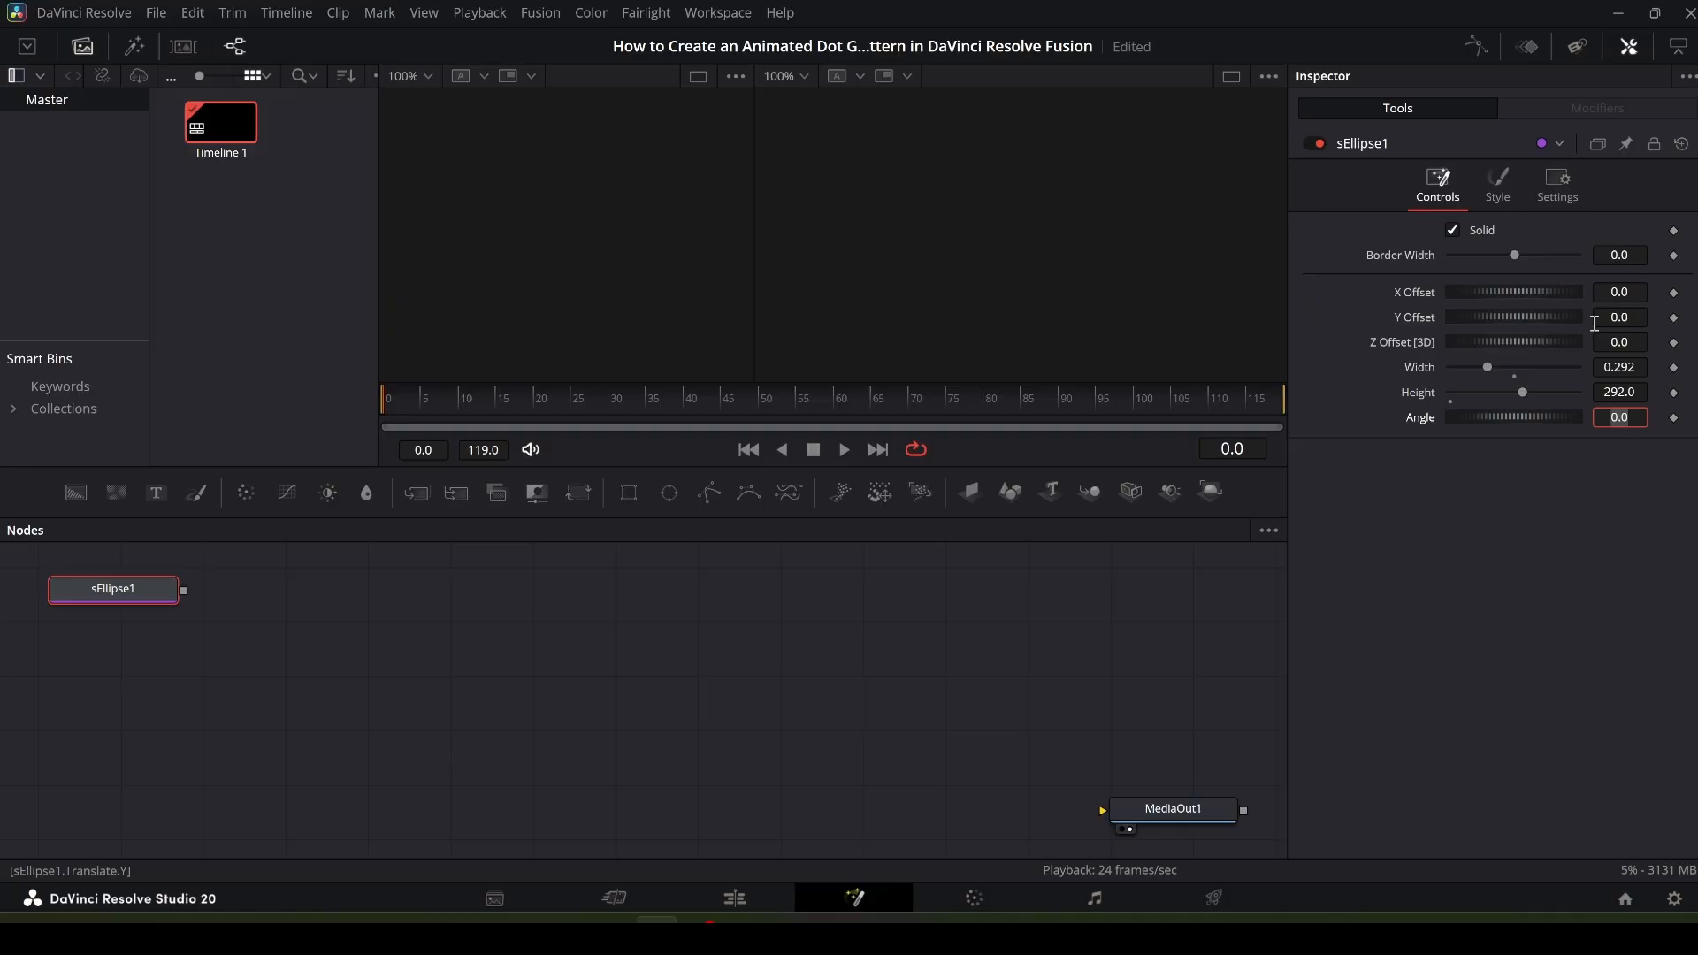
{"action": "key", "text": "Return"}
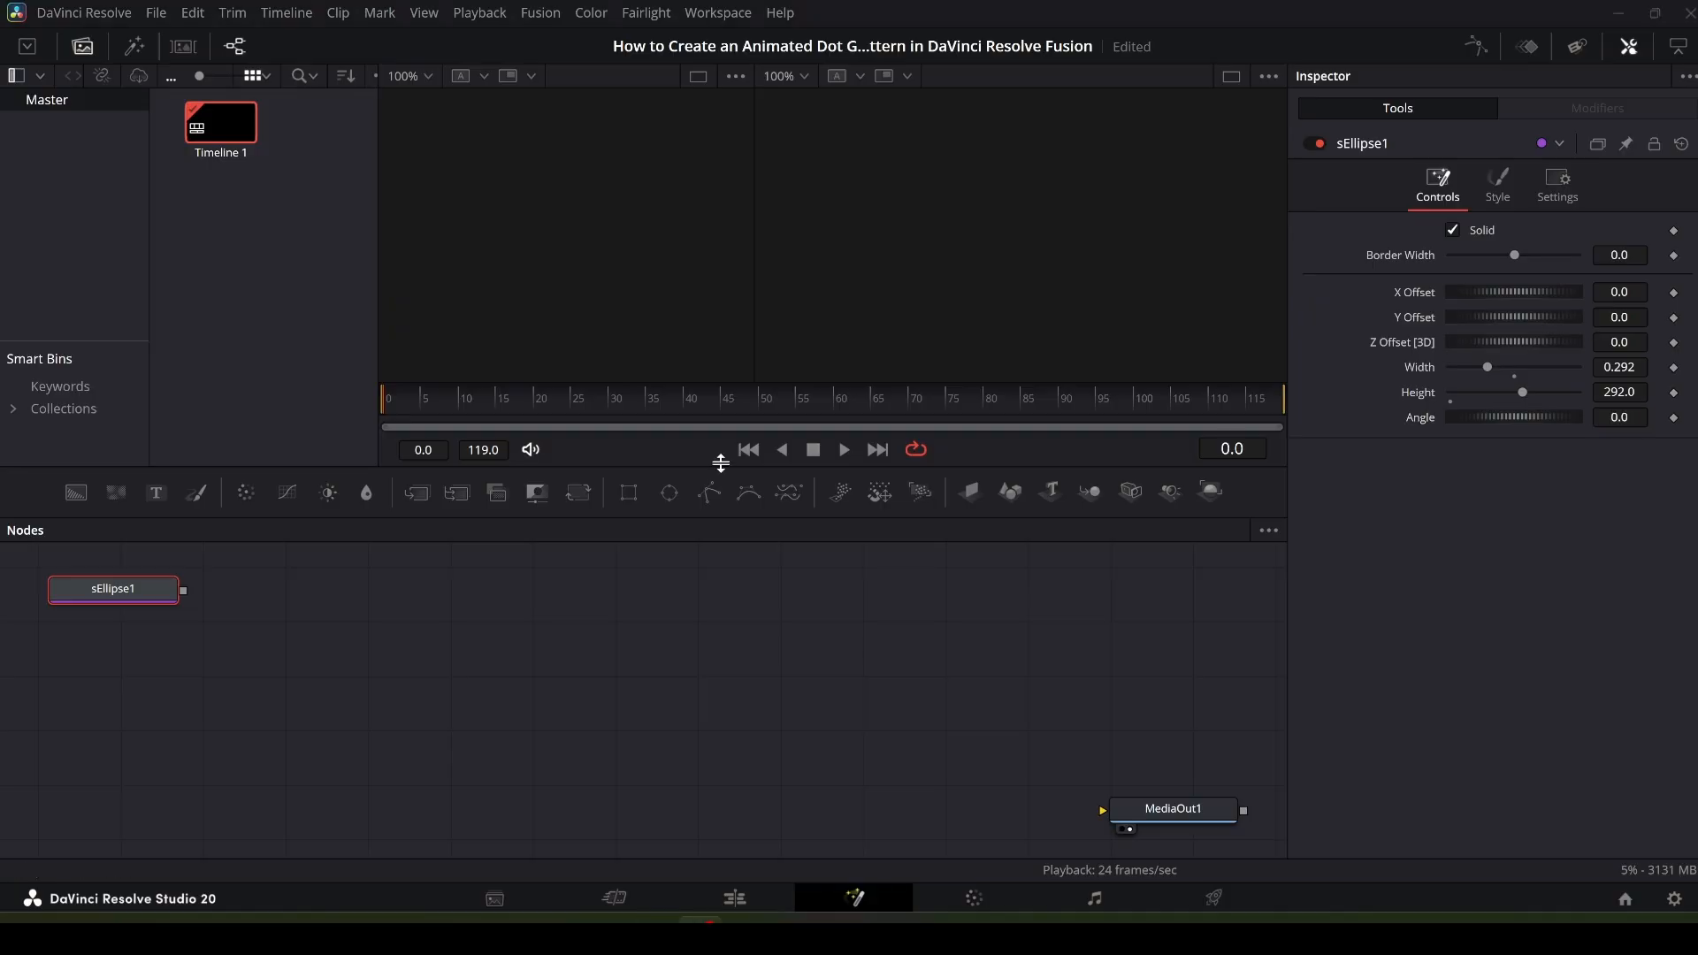
- Add an expression to the ellipse's Height that links it to Width
{"action": "right_click", "coordinate": [1413, 394]}
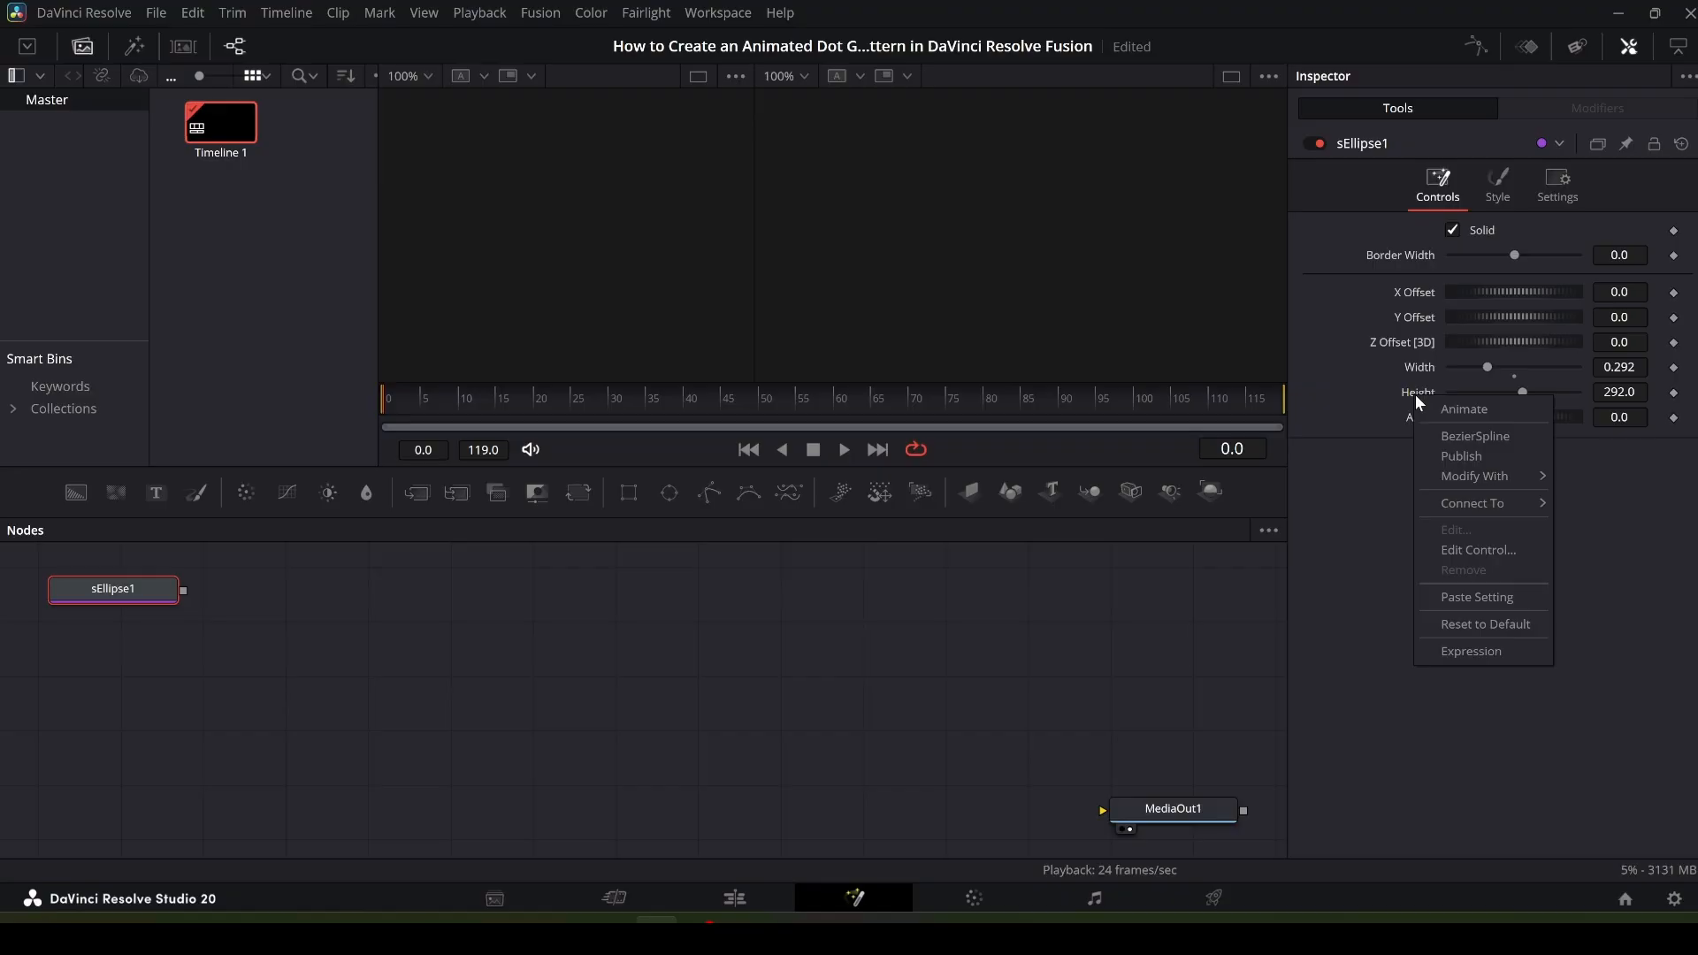
{"action": "left_click", "coordinate": [1493, 652]}
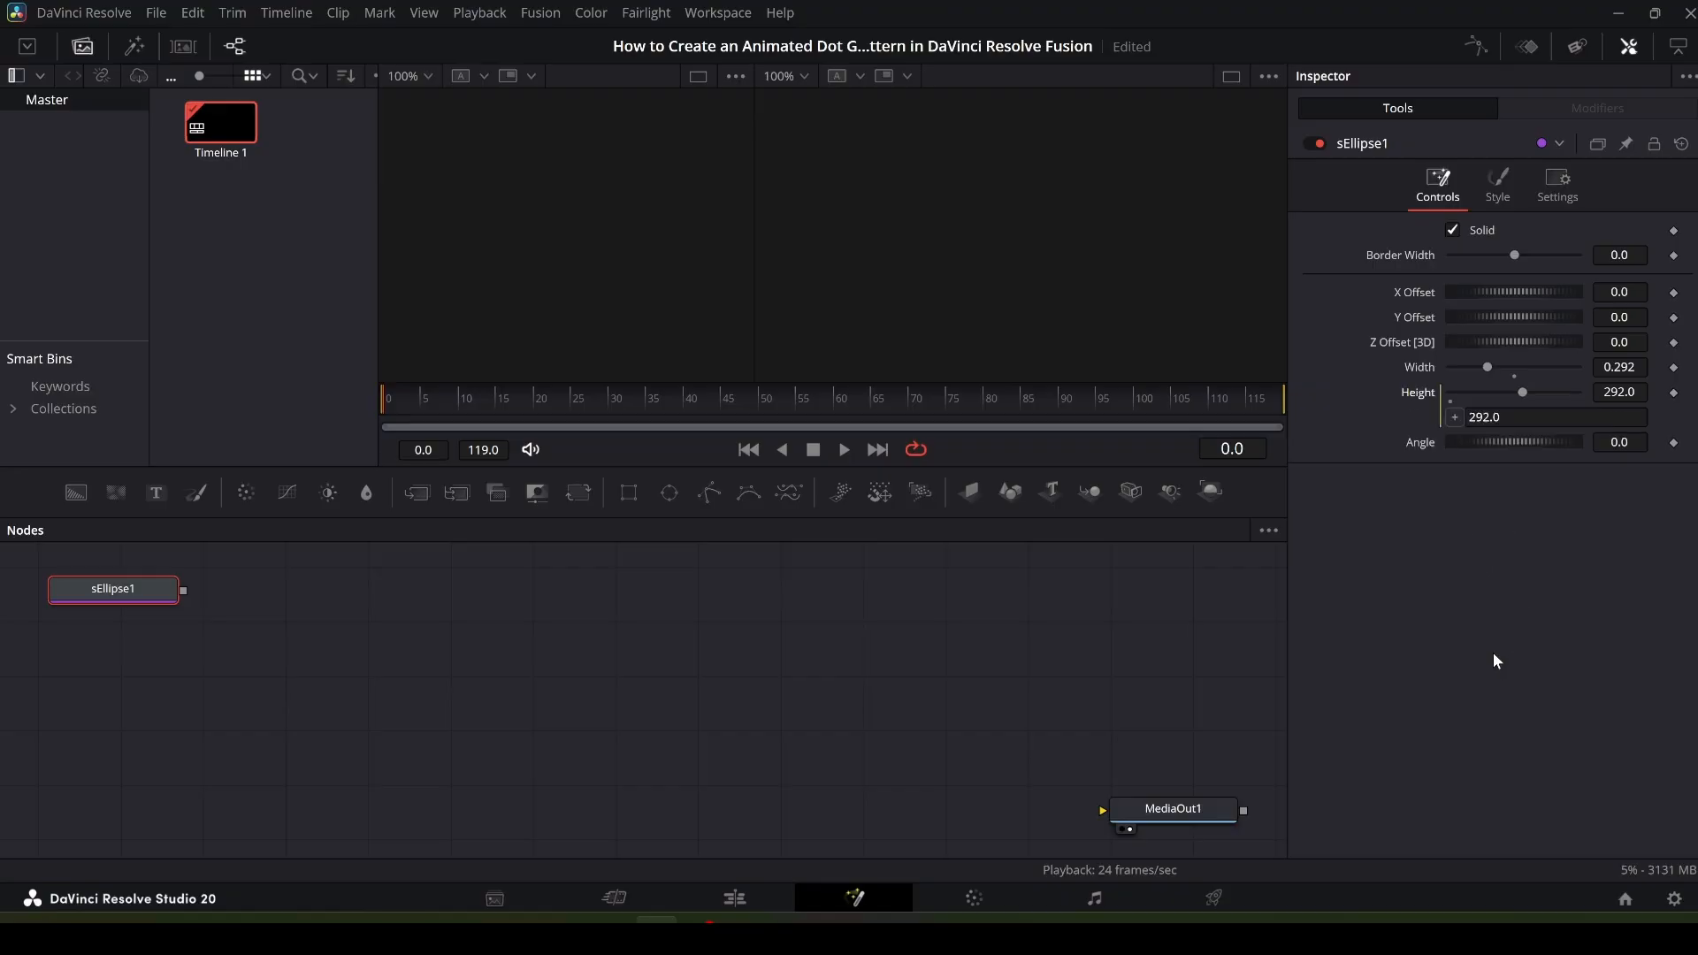
{"action": "left_click", "coordinate": [1513, 417]}
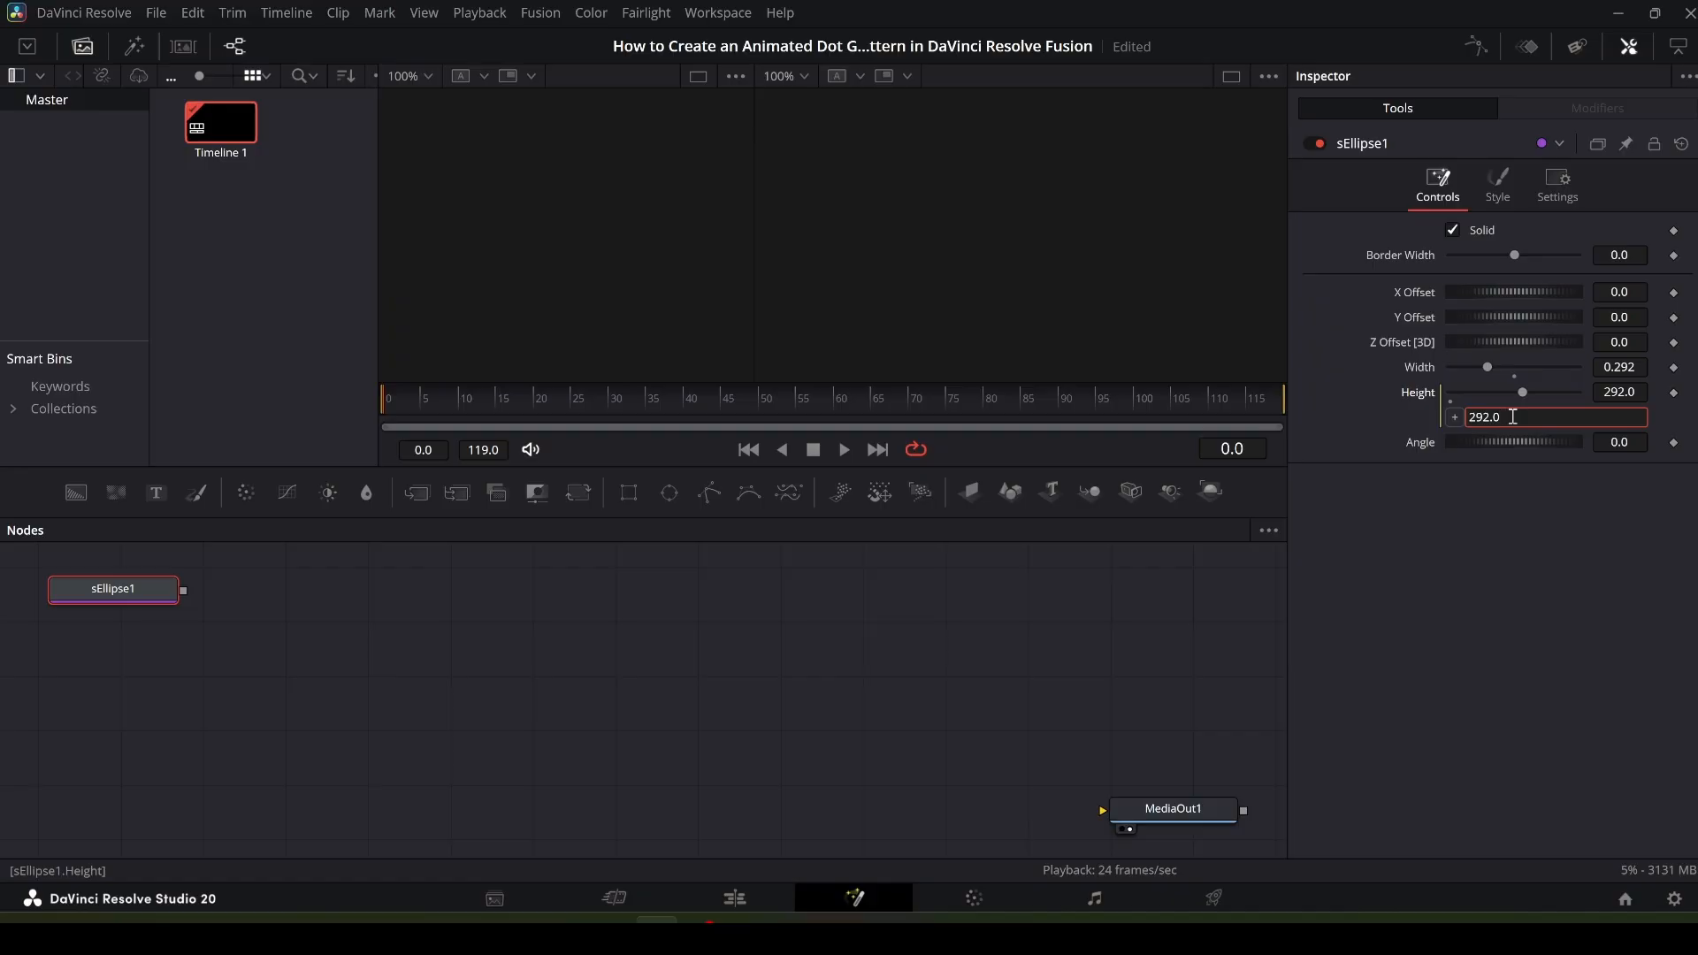
{"action": "key", "text": "BackSpace"}
{"action": "key", "text": "BackSpace"}
{"action": "key", "text": "BackSpace"}
{"action": "key", "text": "BackSpace"}
{"action": "key", "text": "BackSpace"}
{"action": "type", "text": "Width"}
{"action": "key", "text": "Tab"}
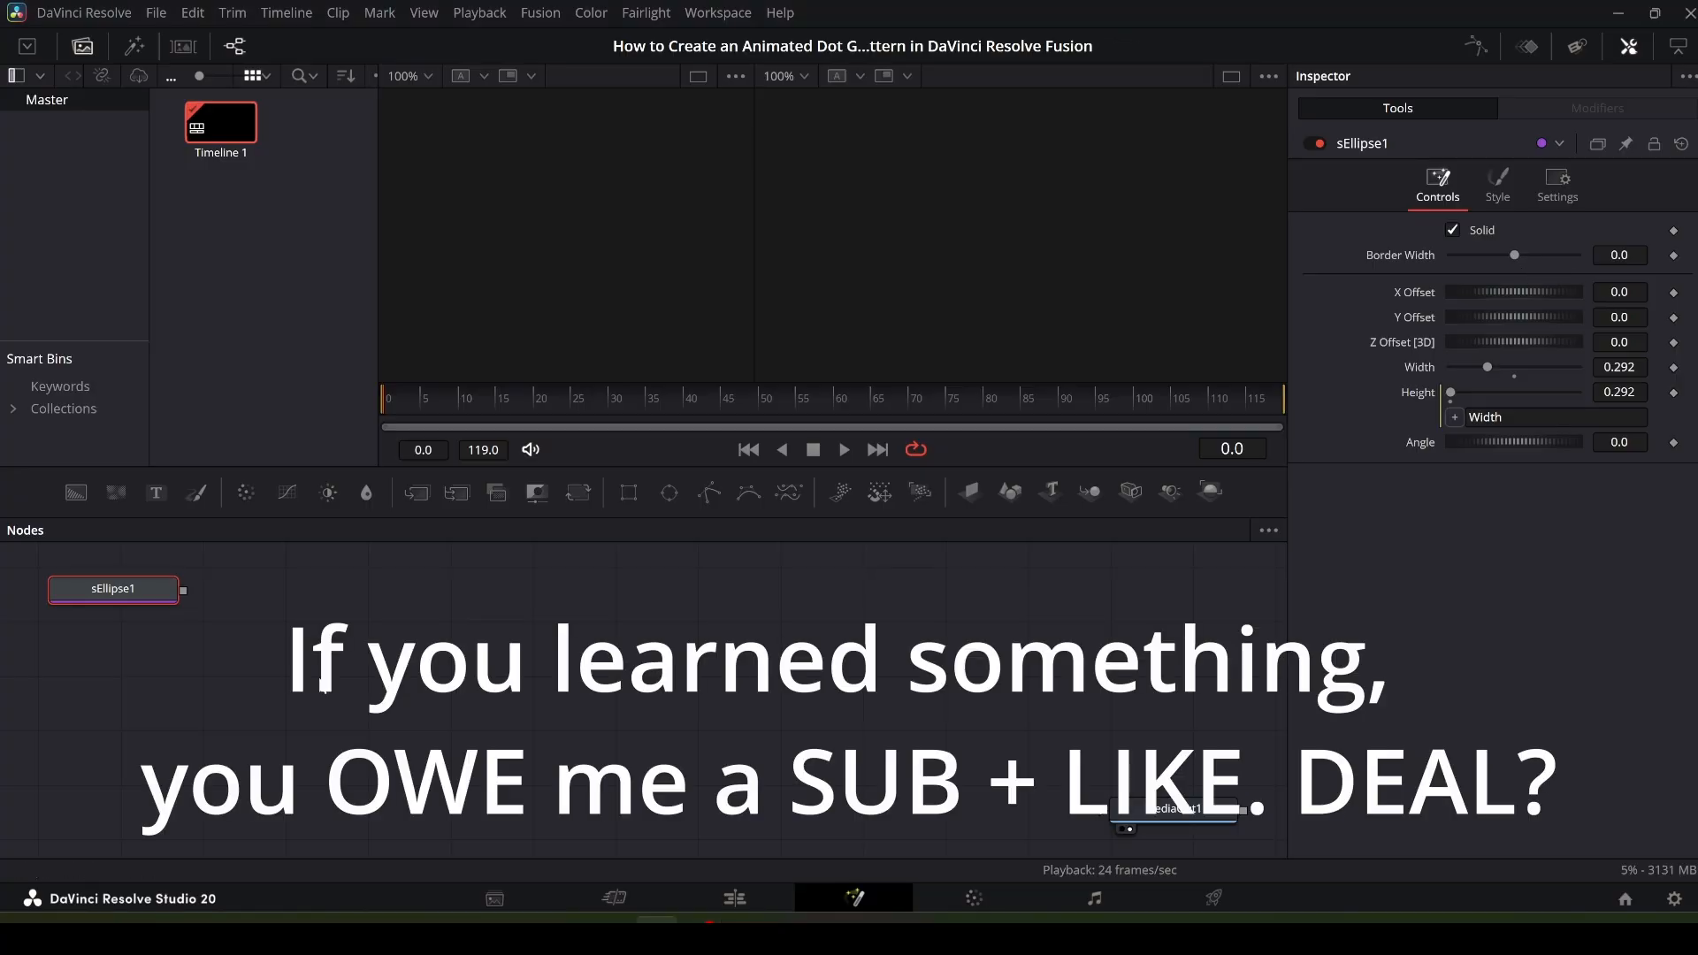
- Add an sTransform node to the node graph
{"action": "left_click", "coordinate": [323, 685]}
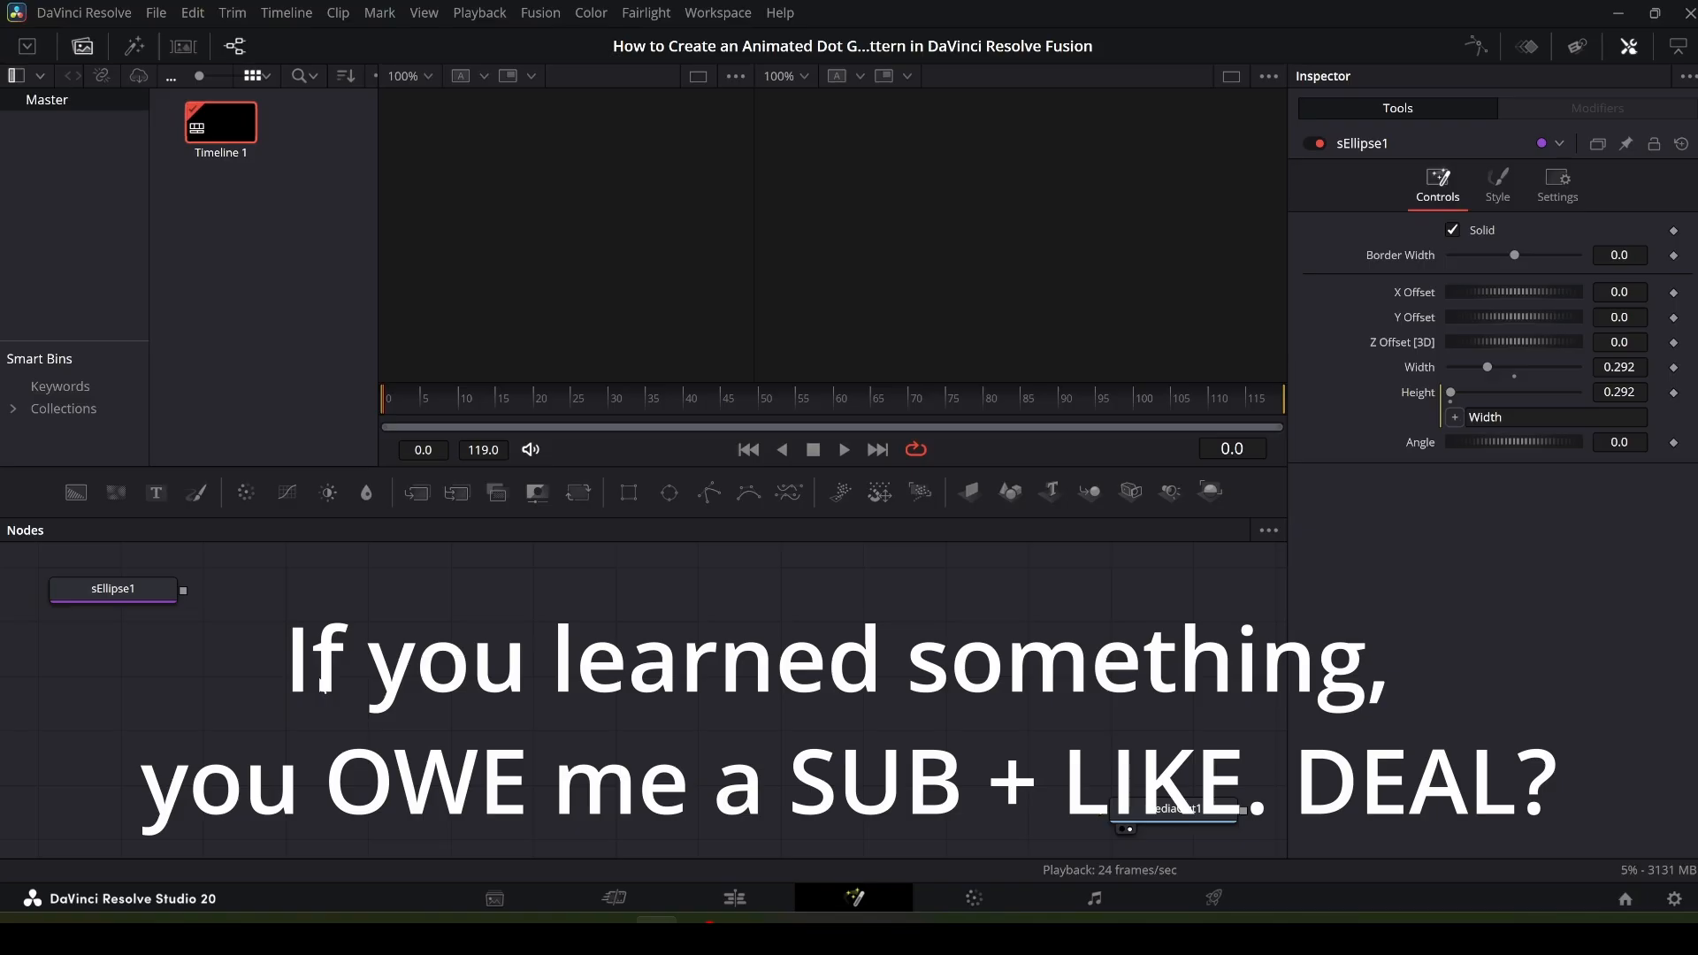
{"action": "key", "text": "shift+space"}
{"action": "type", "text": "selli"}
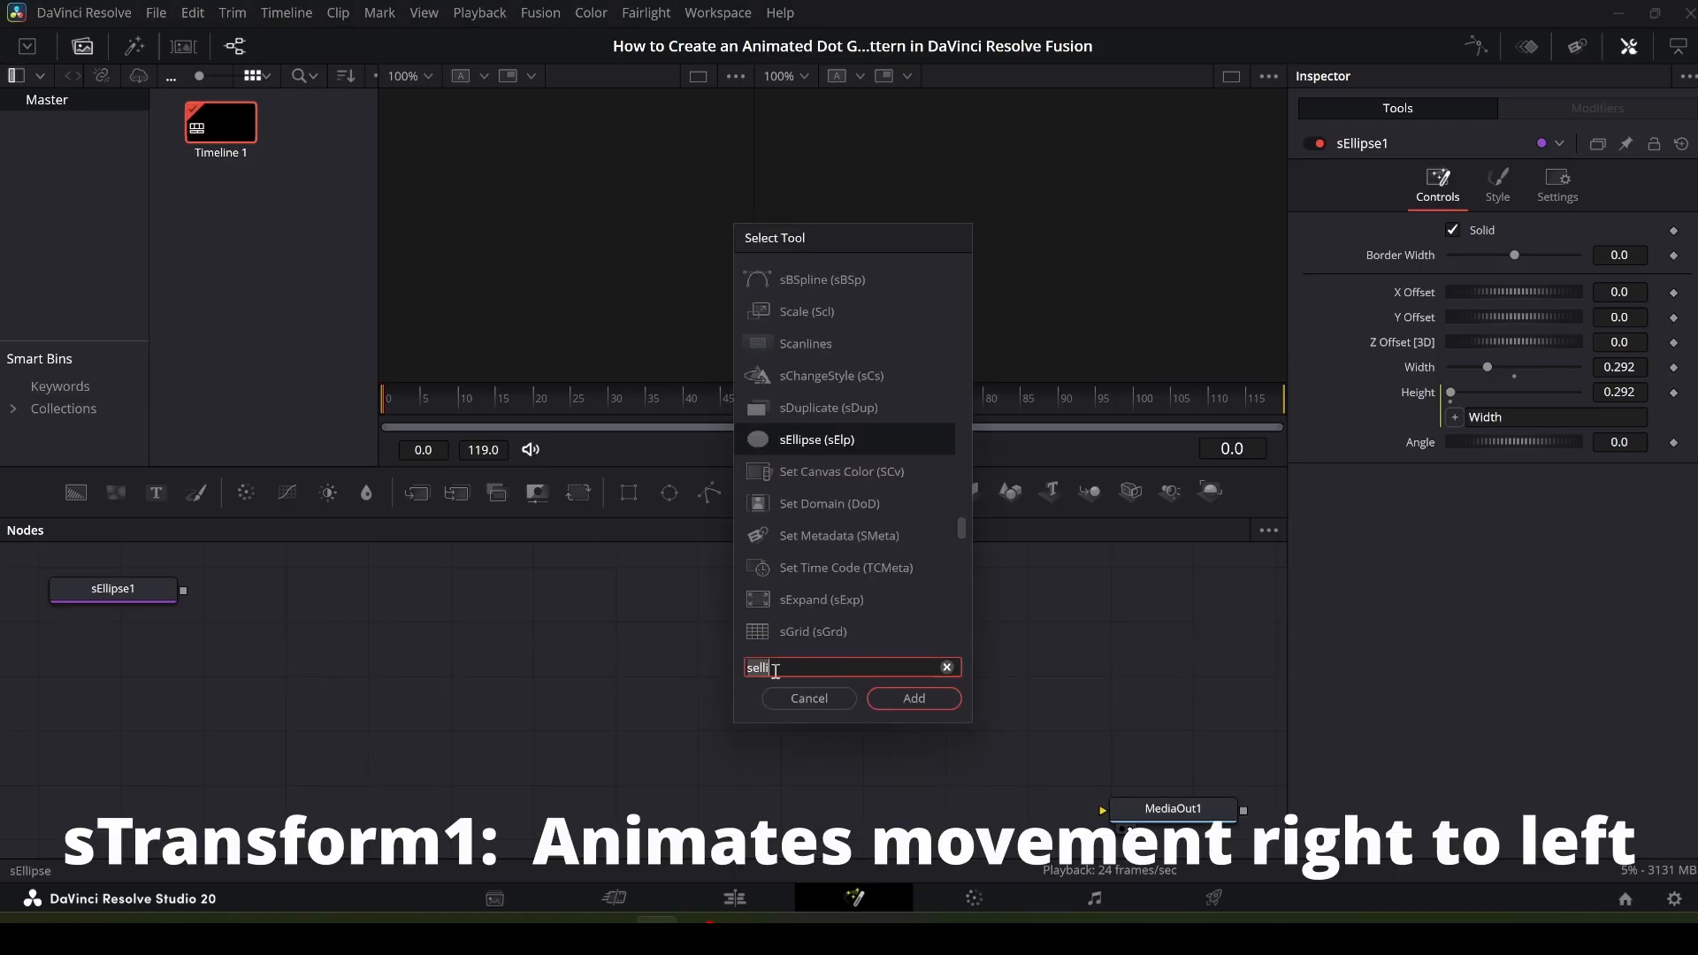
{"action": "key", "text": "BackSpace"}
{"action": "key", "text": "BackSpace"}
{"action": "key", "text": "BackSpace"}
{"action": "key", "text": "BackSpace"}
{"action": "type", "text": "tr"}
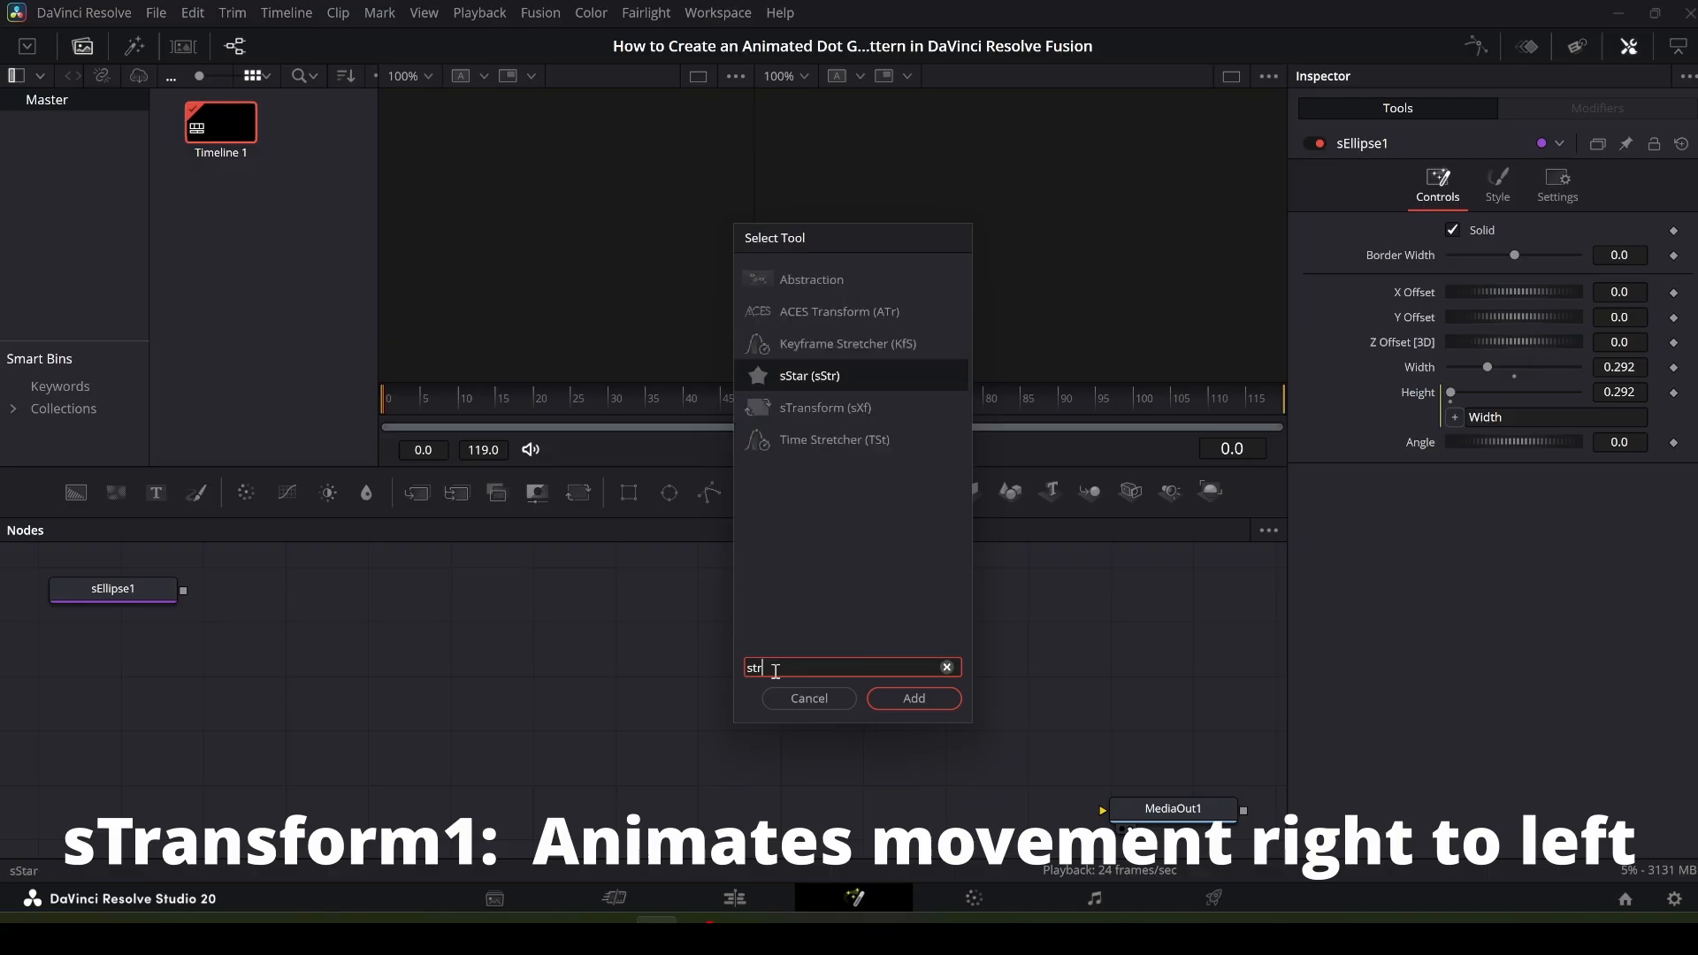
{"action": "type", "text": "ansf"}
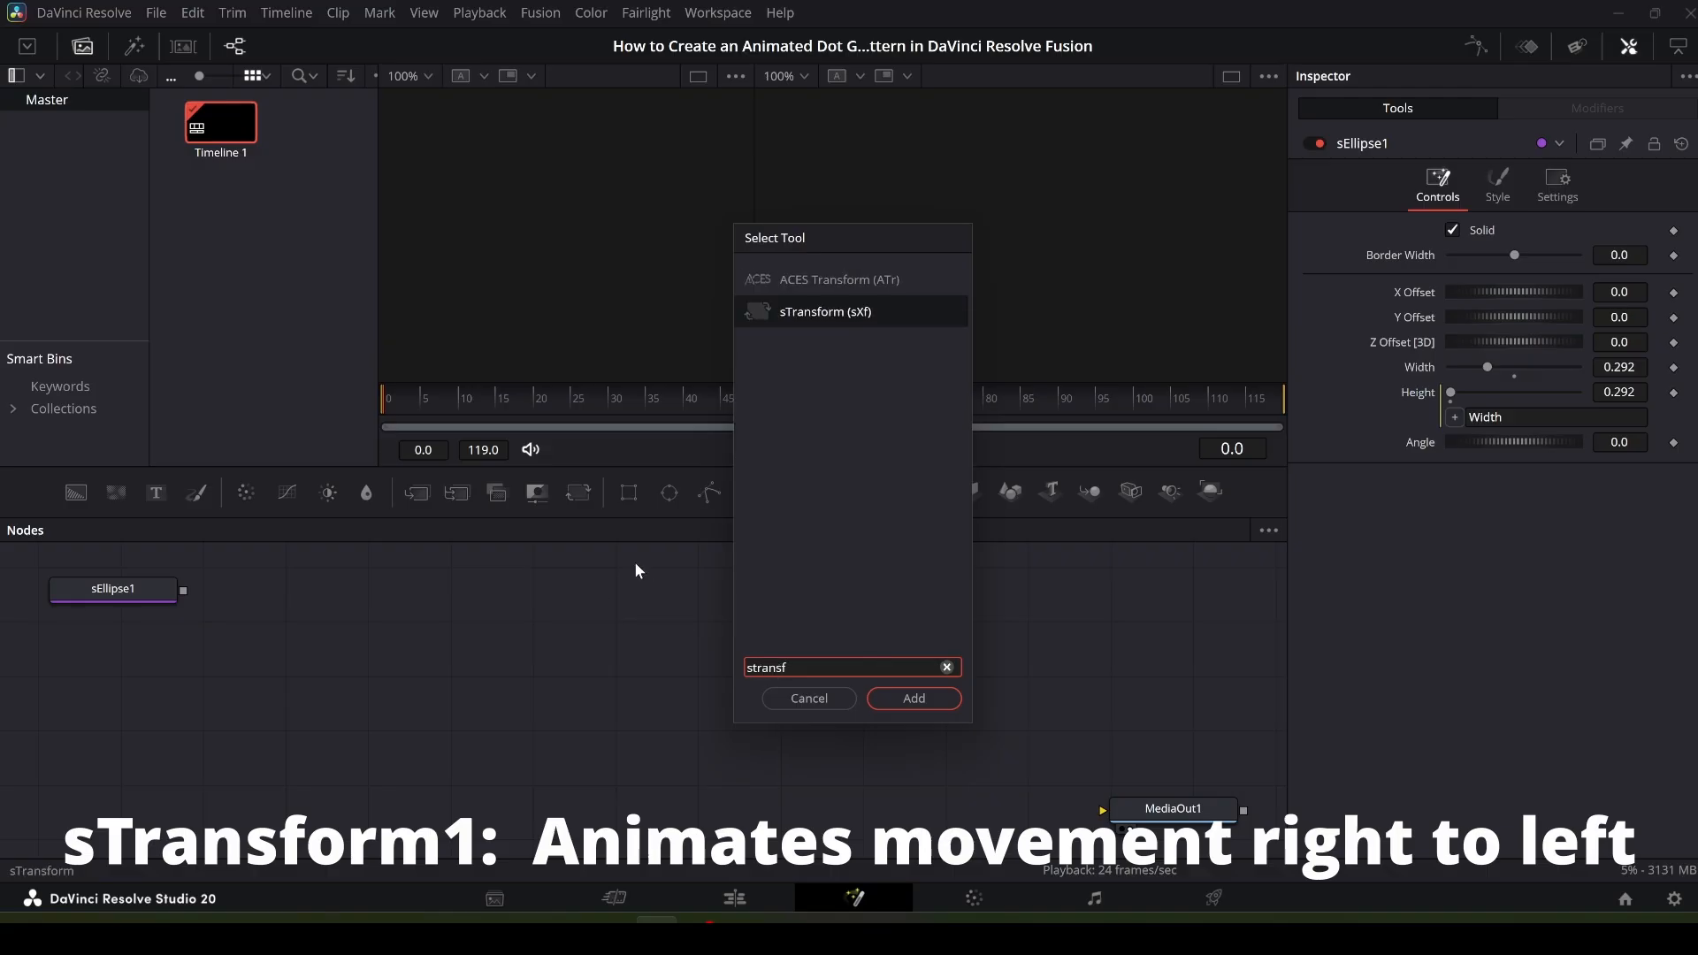
{"action": "left_click", "coordinate": [913, 703]}
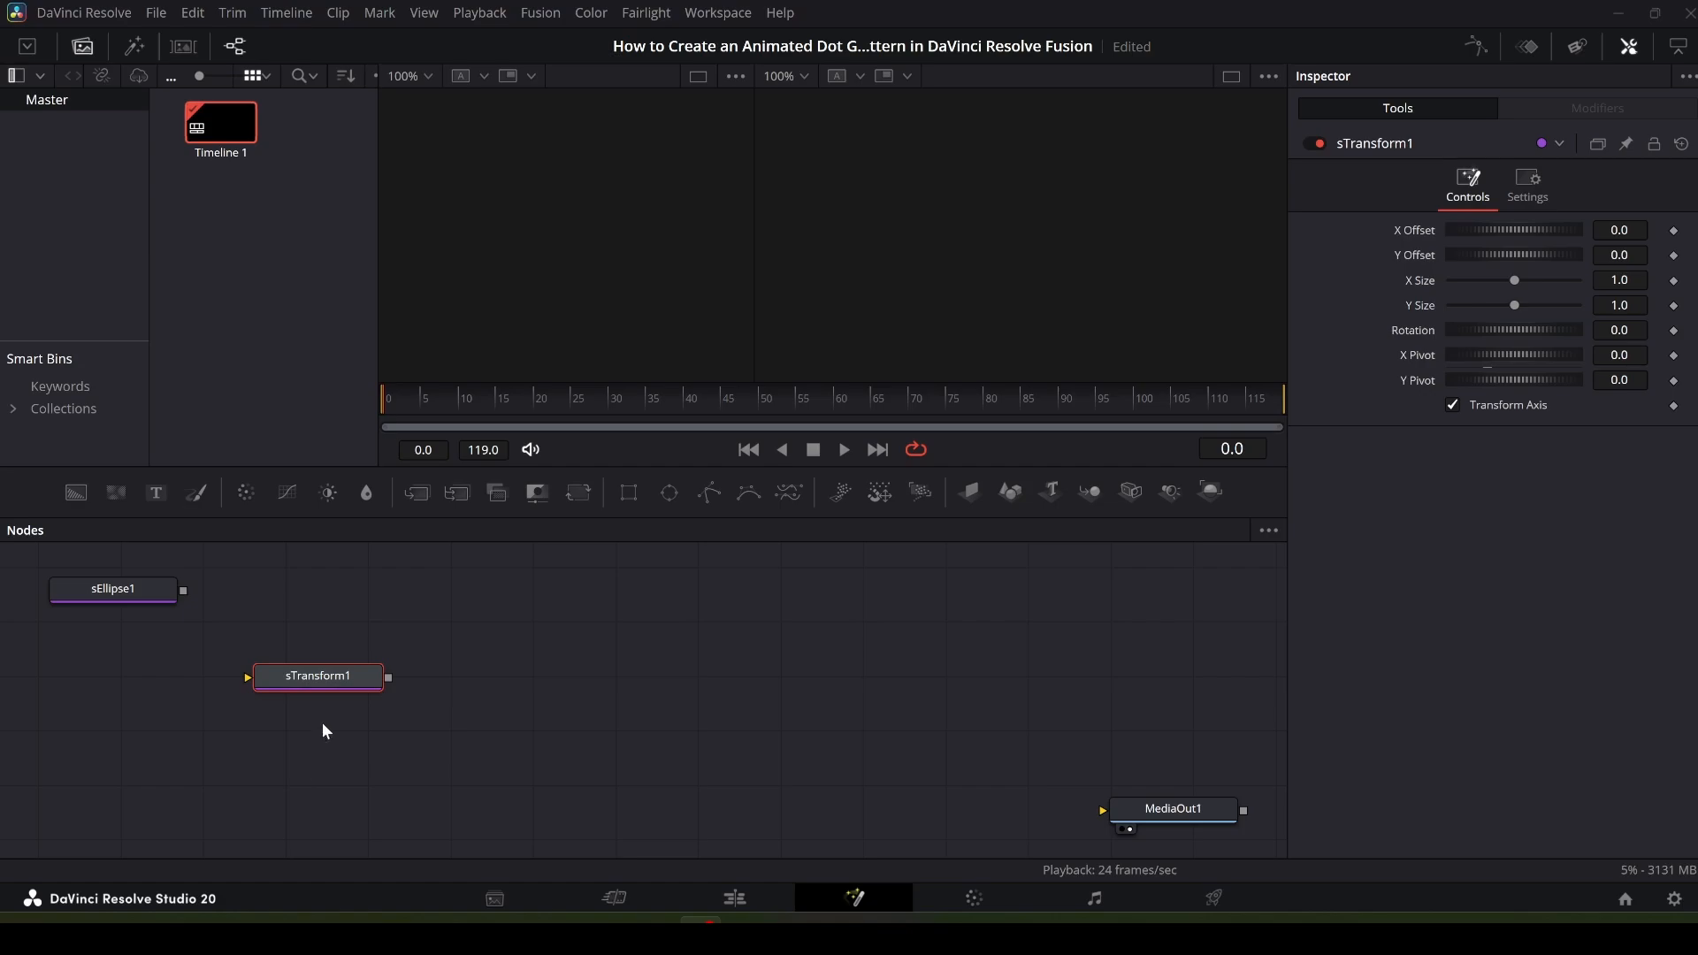
- Move sTransform1 near sEllipse1 and connect sEllipse1's output to sTransform1's input
{"action": "left_click_drag", "start_coordinate": [326, 676], "coordinate": [292, 644]}
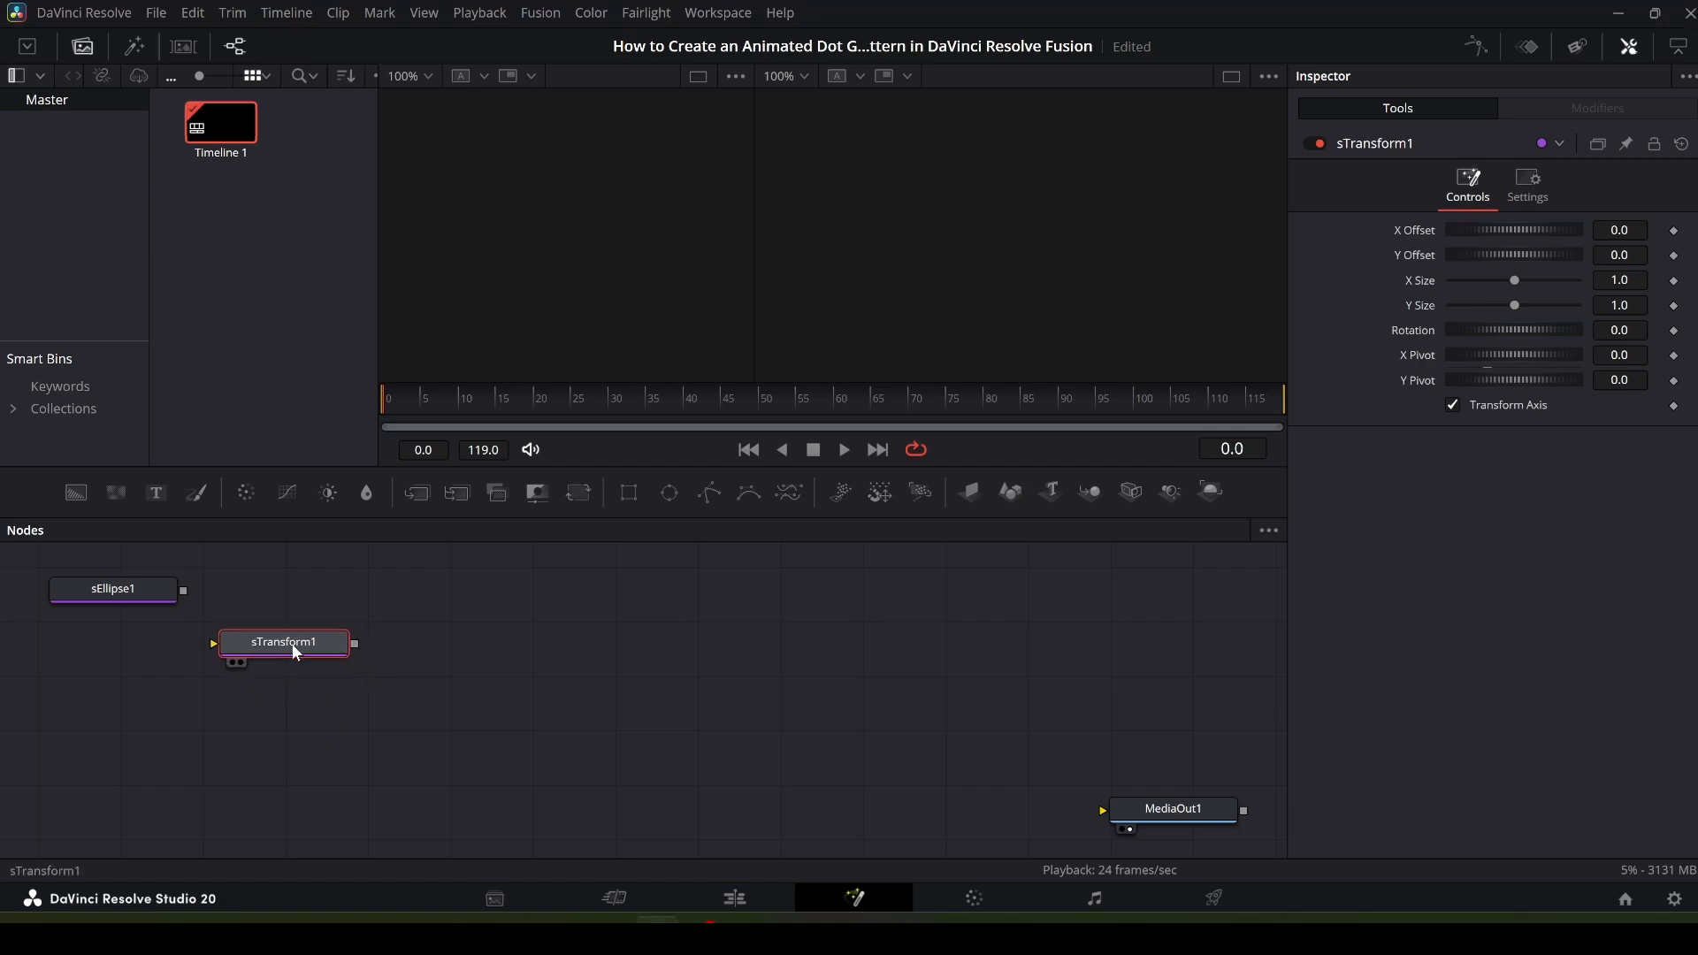
{"action": "left_click_drag", "start_coordinate": [182, 591], "coordinate": [237, 638]}
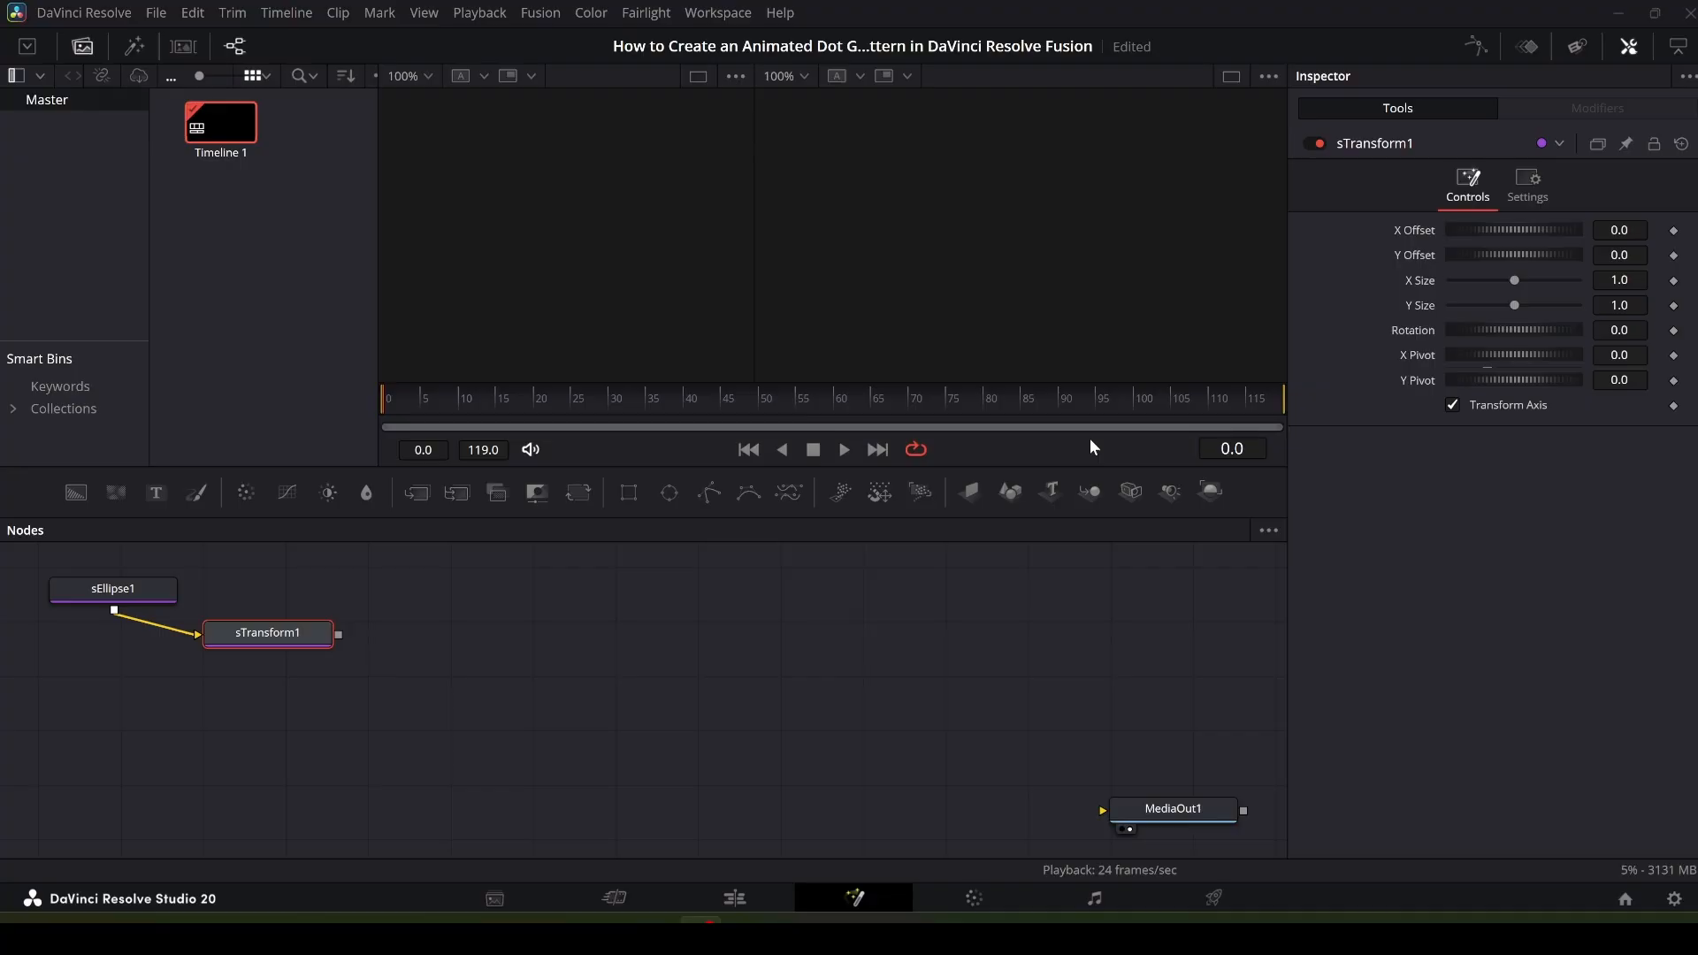
- Set sTransform1's X Offset to -0.4591 and Y Offset to -0.2319
{"action": "left_click", "coordinate": [1645, 234]}
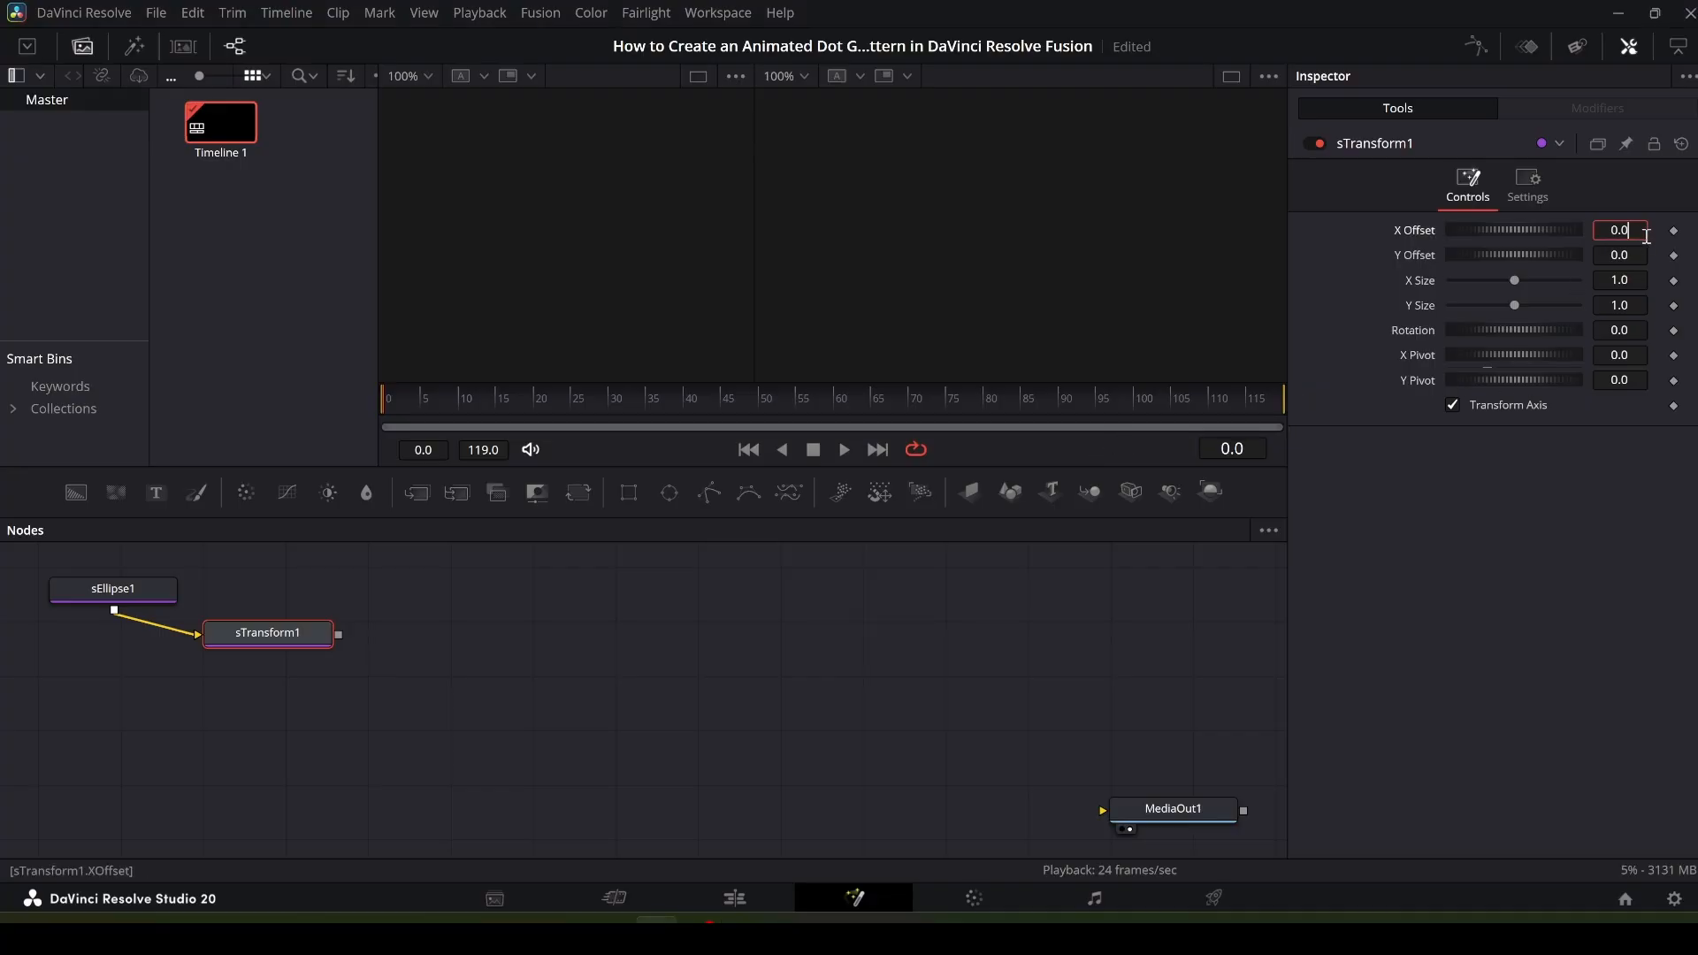
{"action": "key", "text": "BackSpace"}
{"action": "key", "text": "BackSpace"}
{"action": "key", "text": "BackSpace"}
{"action": "type", "text": "-0.4591"}
{"action": "key", "text": "Tab"}
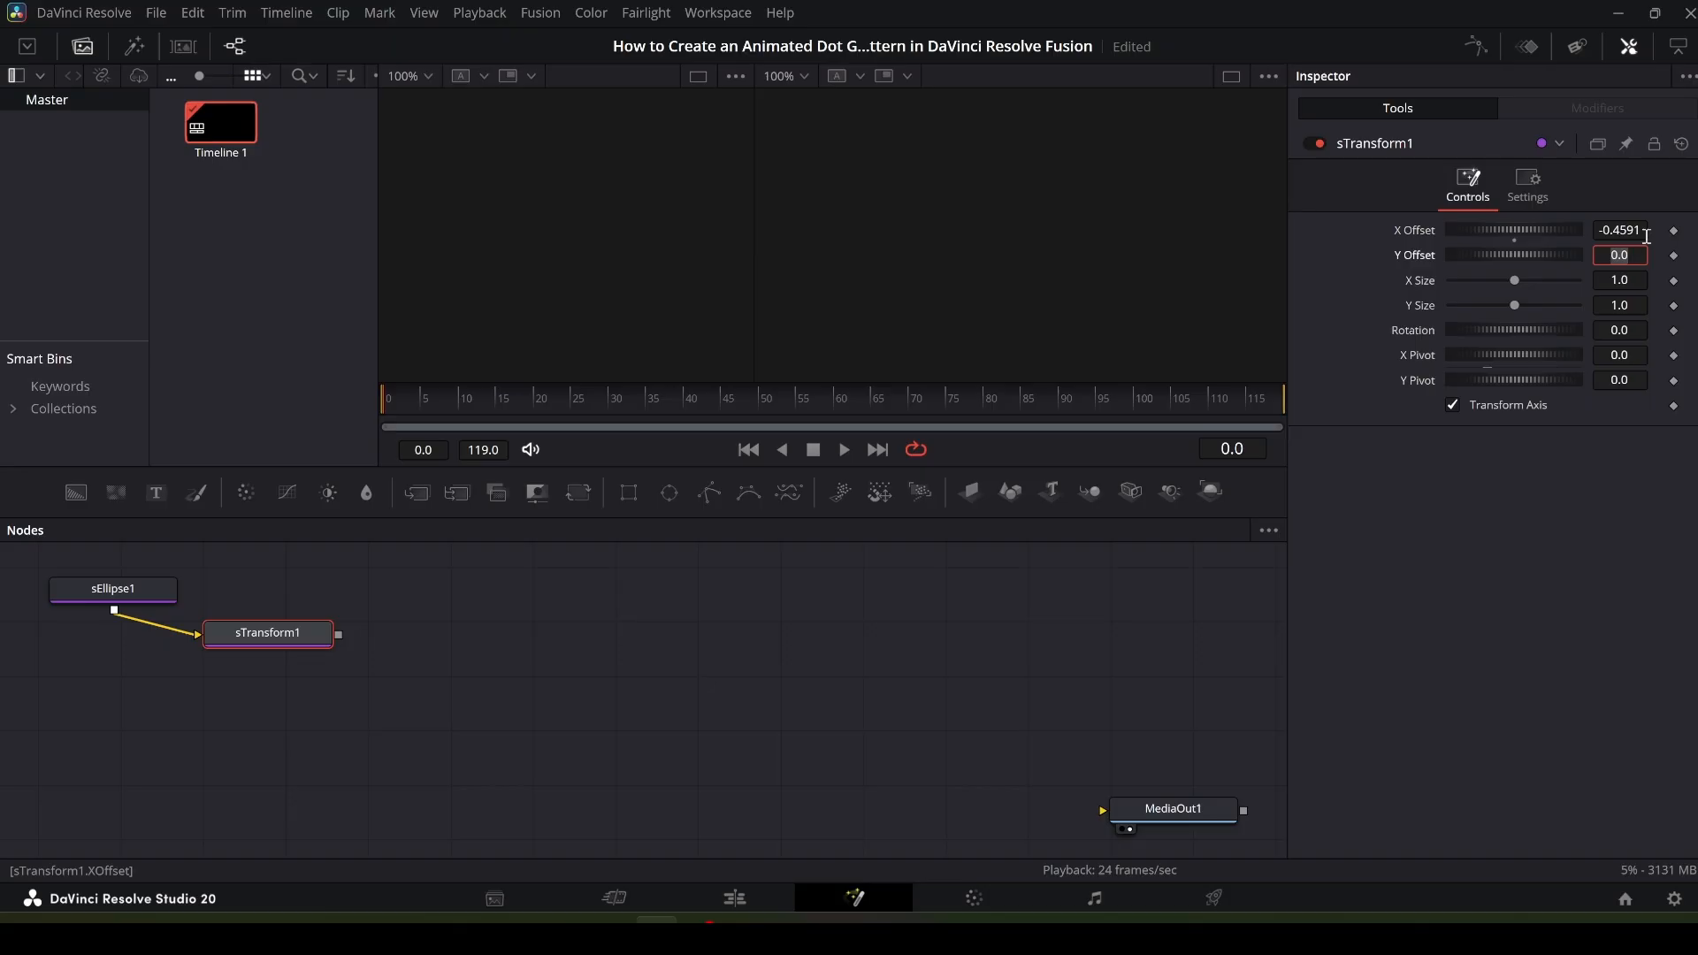
{"action": "key", "text": "BackSpace"}
{"action": "type", "text": "-0.2319"}
{"action": "key", "text": "Tab"}
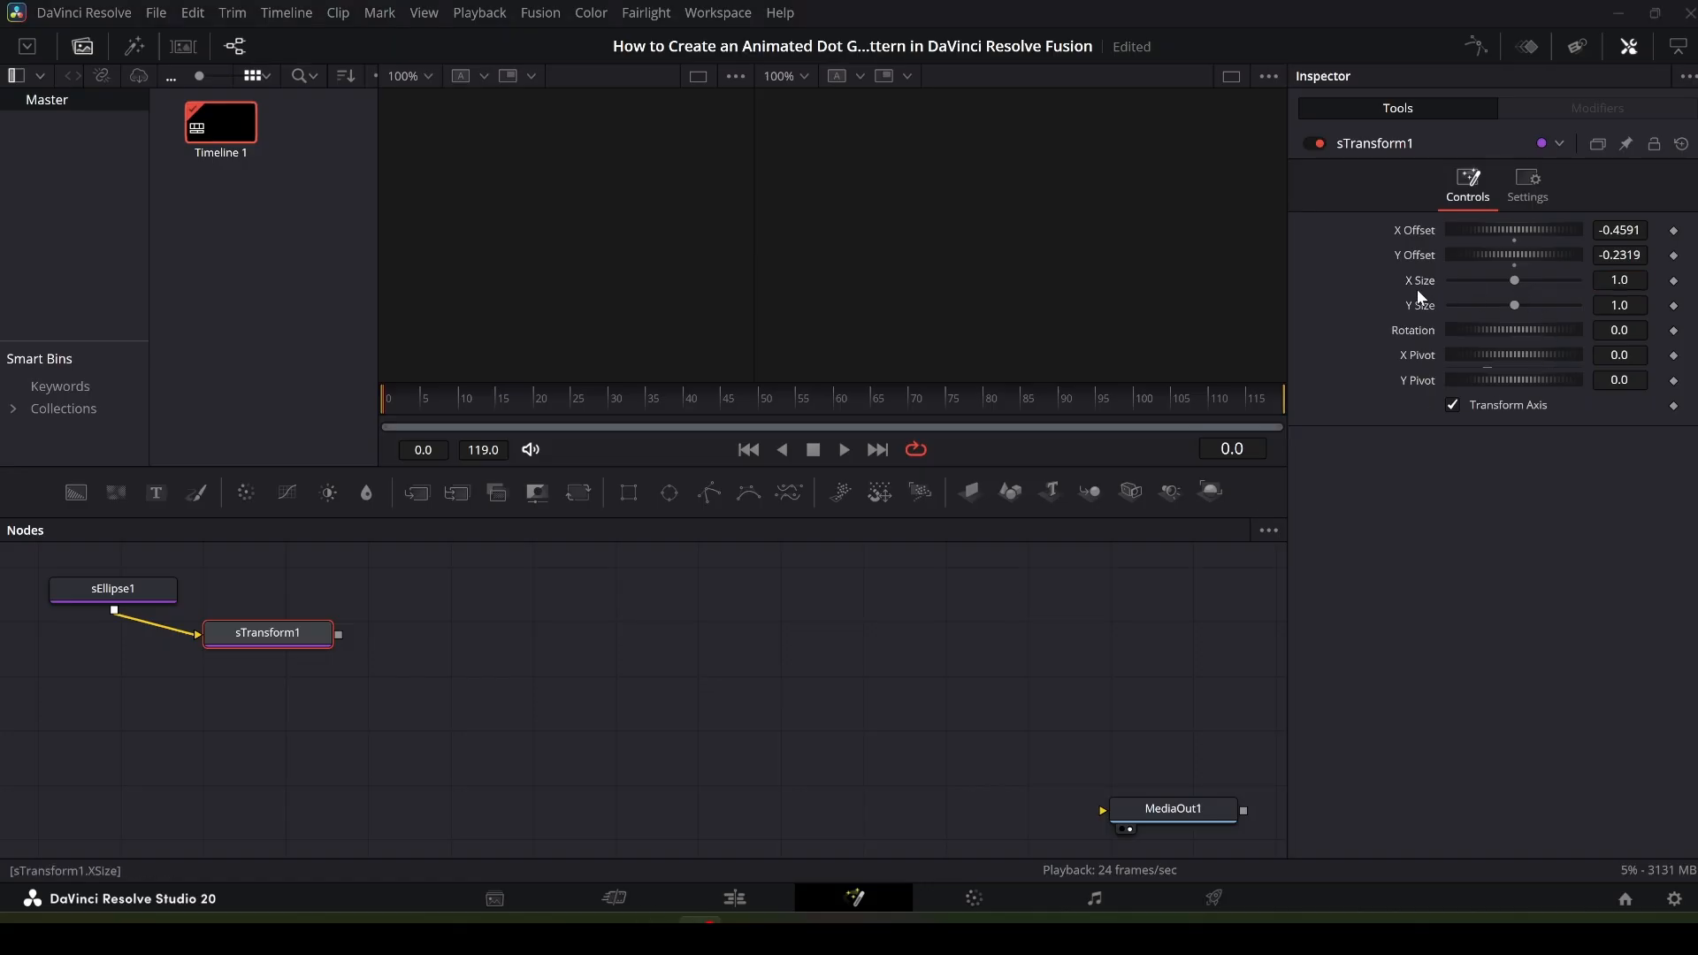
- Add a keyframe on X Size at frame 0 and set X Size to 0.04
{"action": "left_click", "coordinate": [1673, 281]}
{"action": "left_click", "coordinate": [1643, 283]}
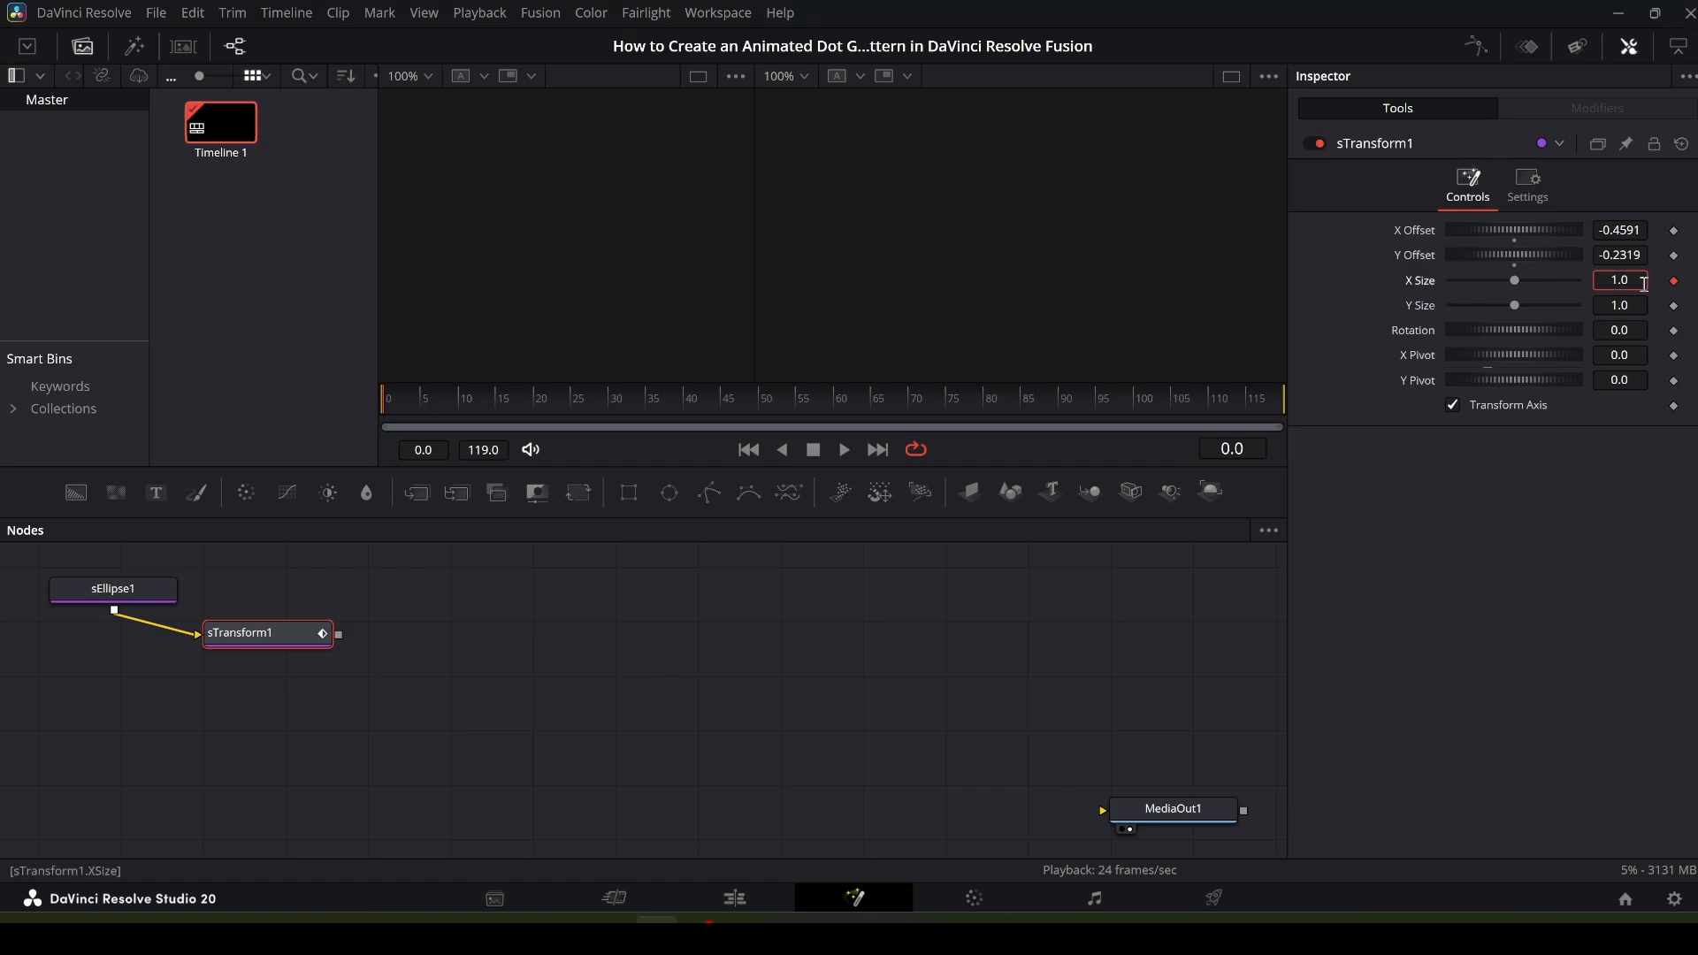
{"action": "key", "text": "BackSpace"}
{"action": "key", "text": "BackSpace"}
{"action": "key", "text": "BackSpace"}
{"action": "type", "text": "0.04"}
{"action": "key", "text": "Return"}
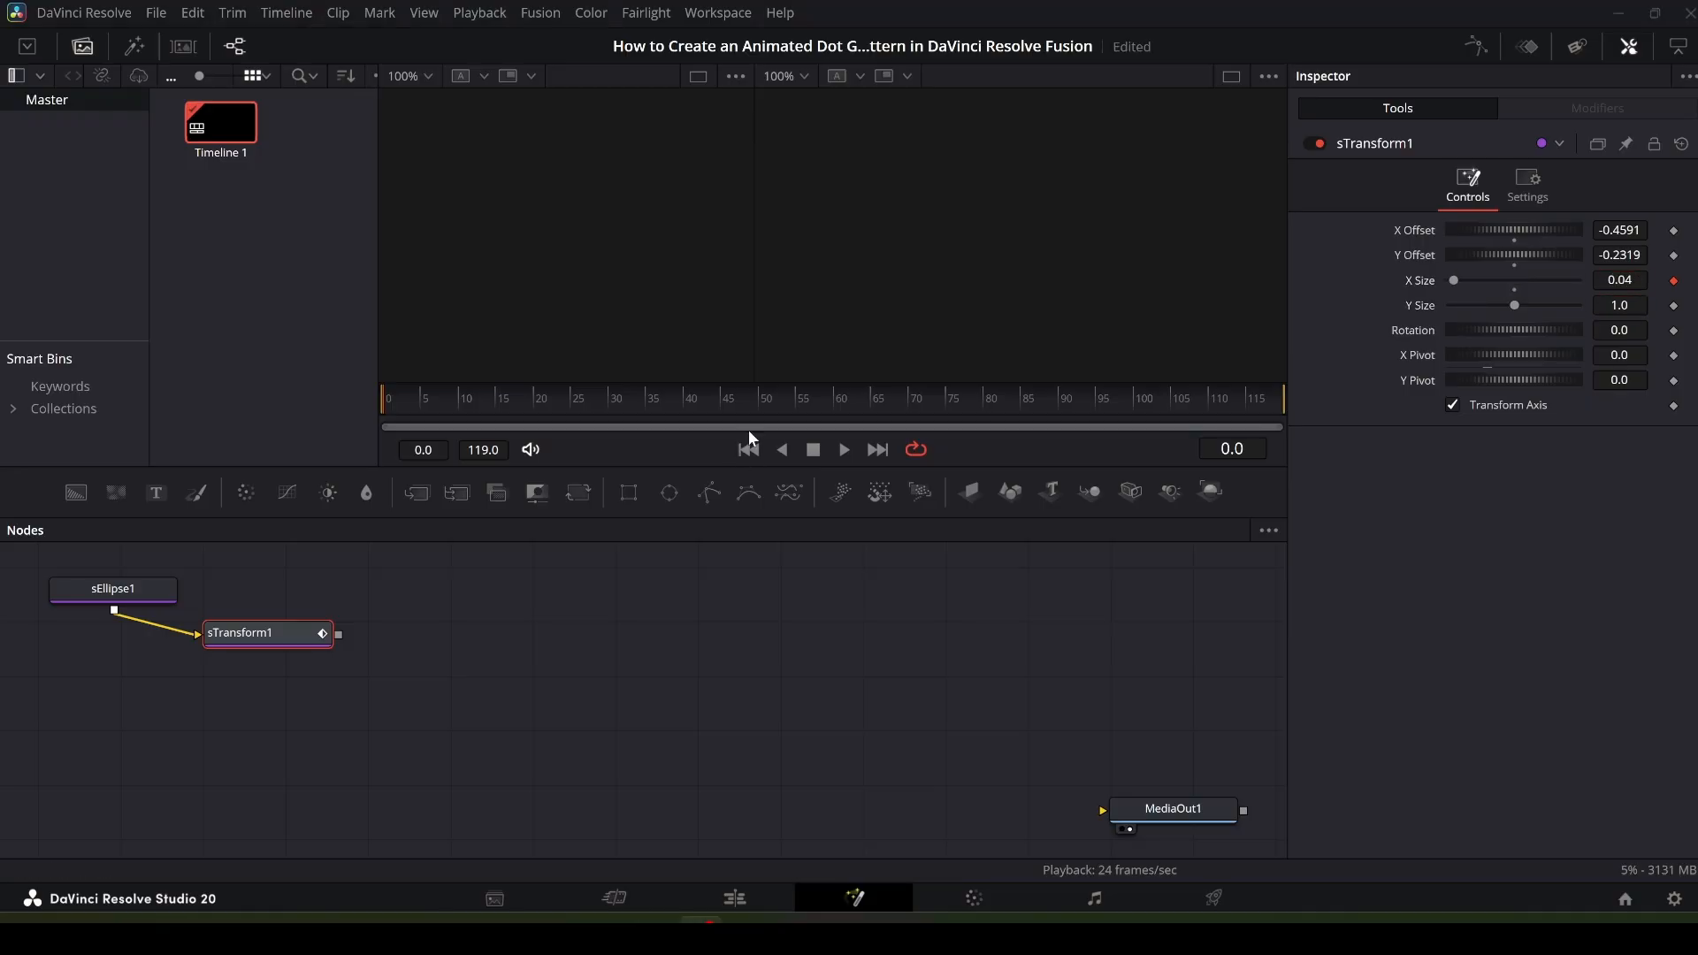
- Go to frame 60 and keyframe X Size at 0.0986
{"action": "left_click", "coordinate": [837, 398]}
{"action": "left_click", "coordinate": [1638, 282]}
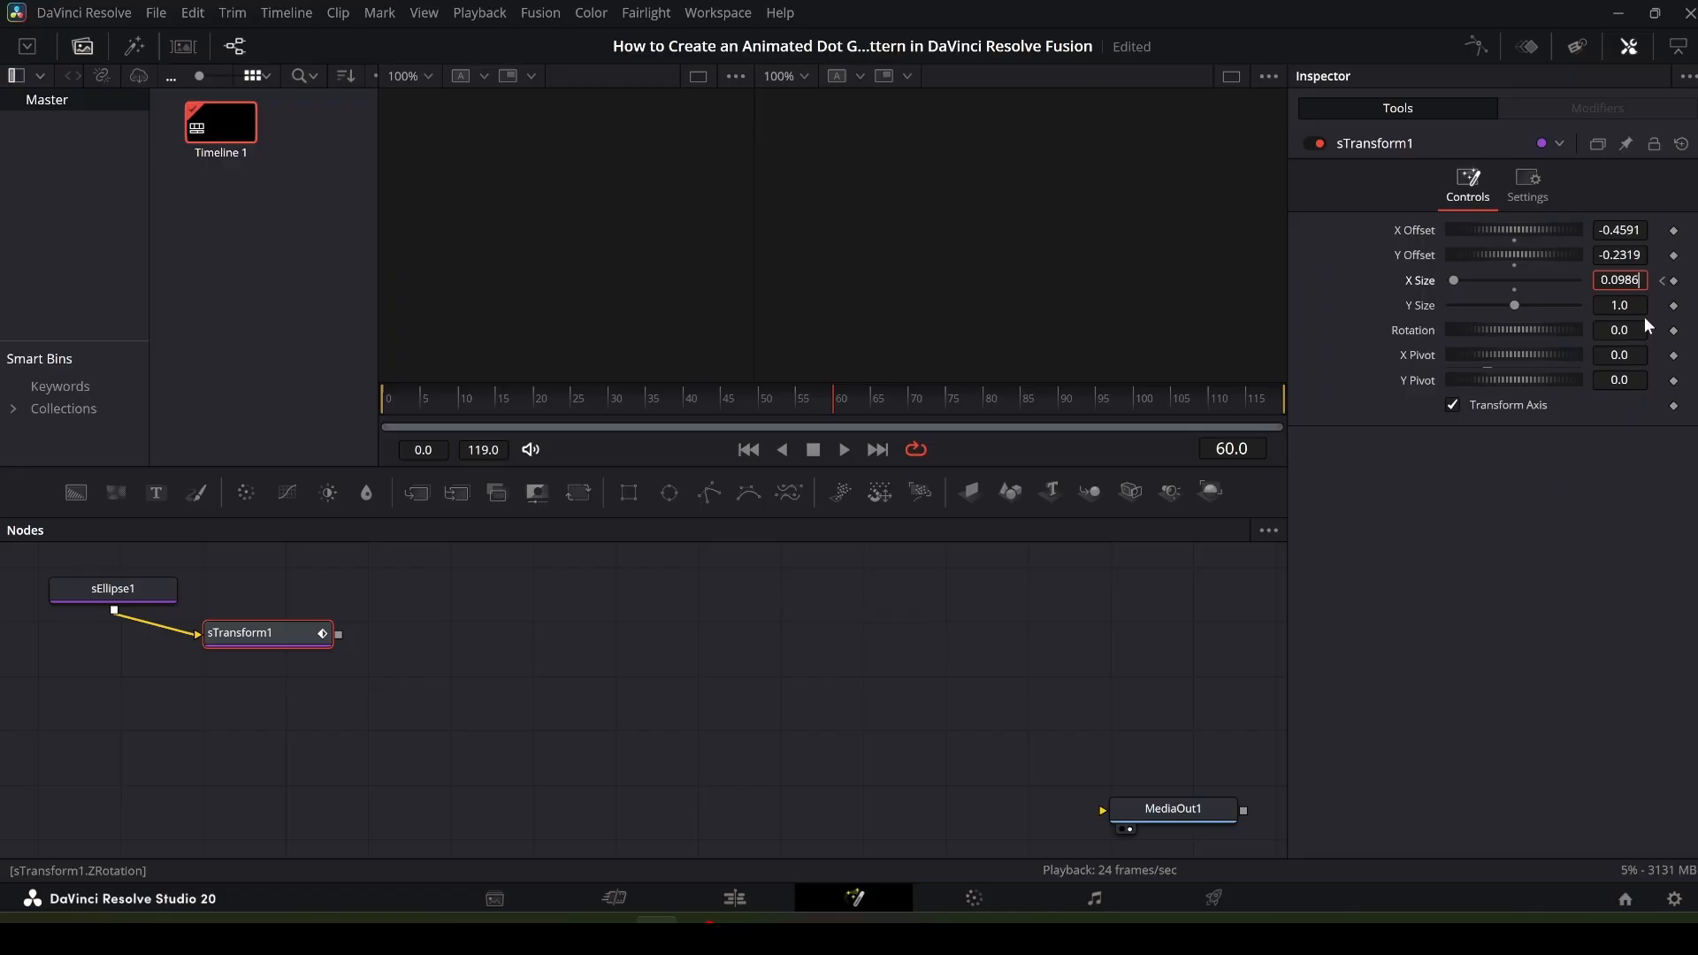
{"action": "key", "text": "Tab"}
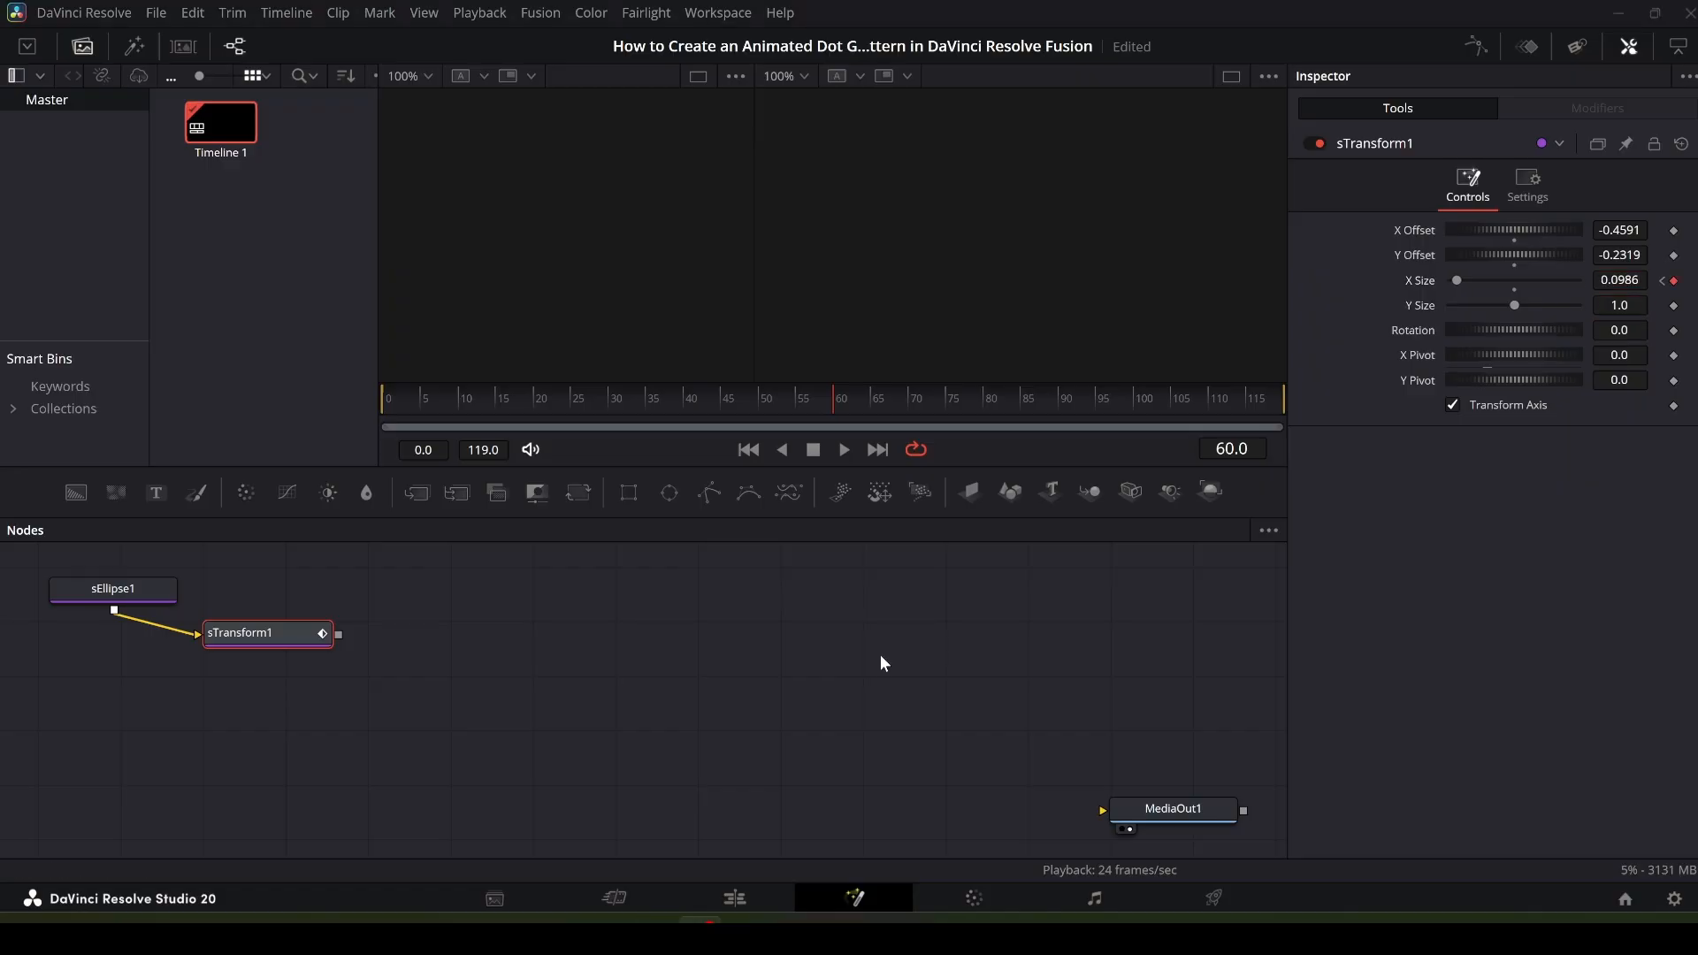
- Go to the last frame, 119, and keyframe X Size at 0.04
{"action": "left_click", "coordinate": [1276, 405]}
{"action": "key", "text": "Right"}
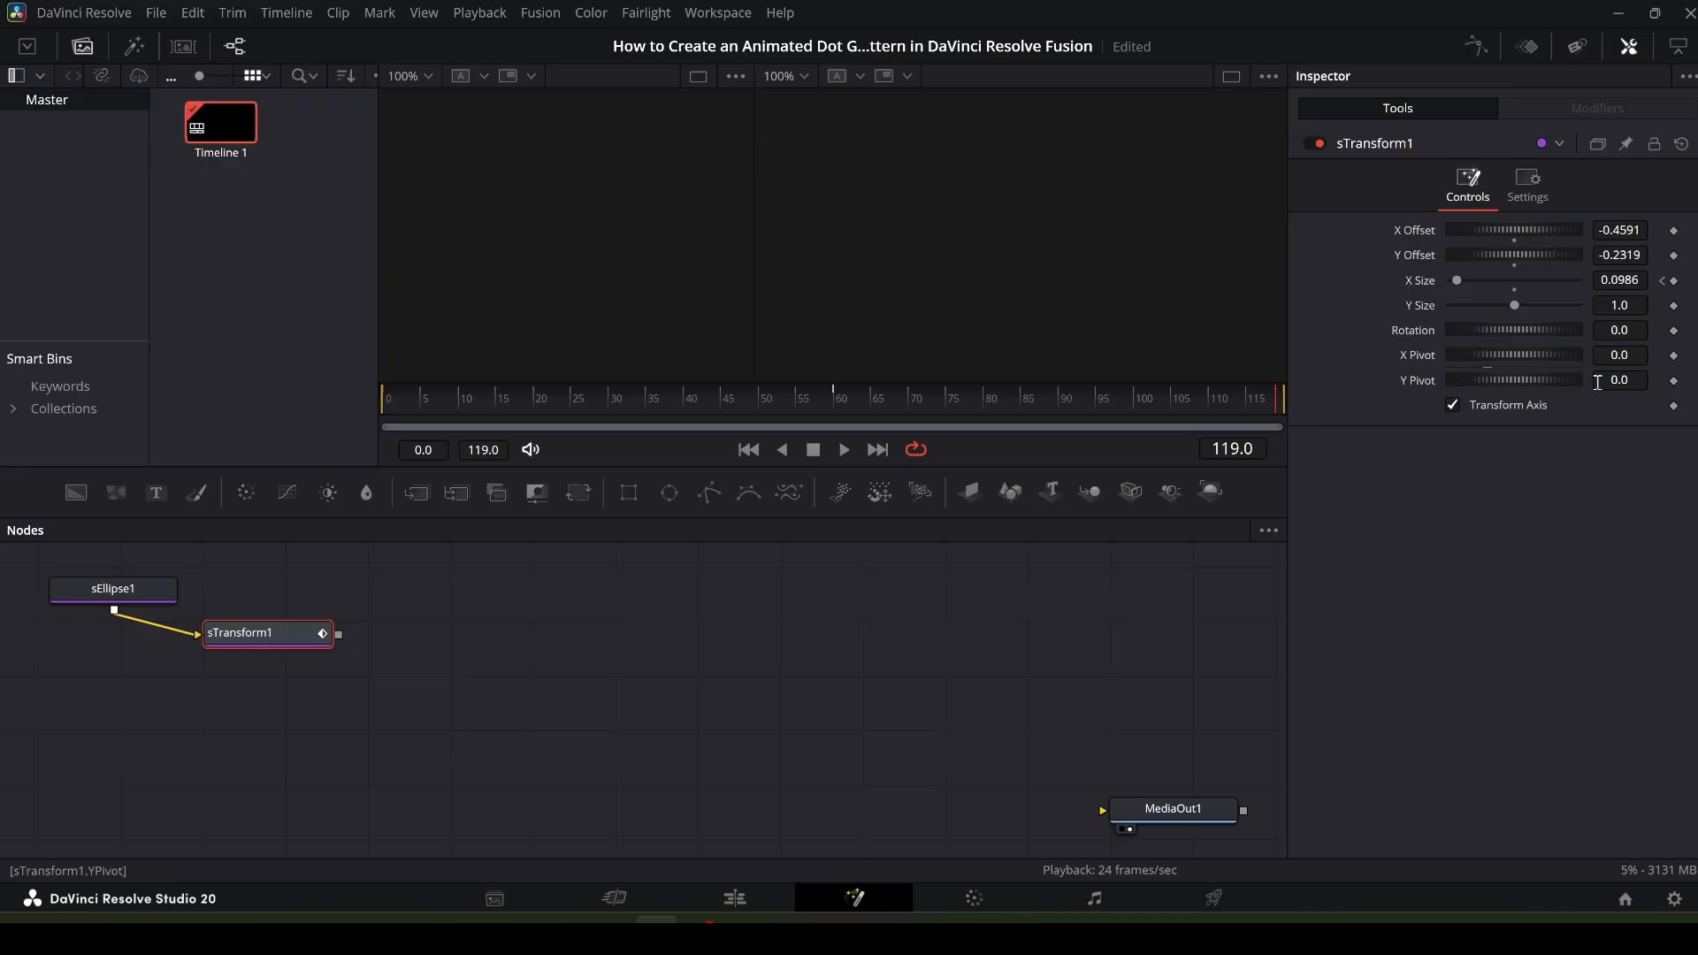
{"action": "left_click", "coordinate": [1642, 281]}
{"action": "key", "text": "Return"}
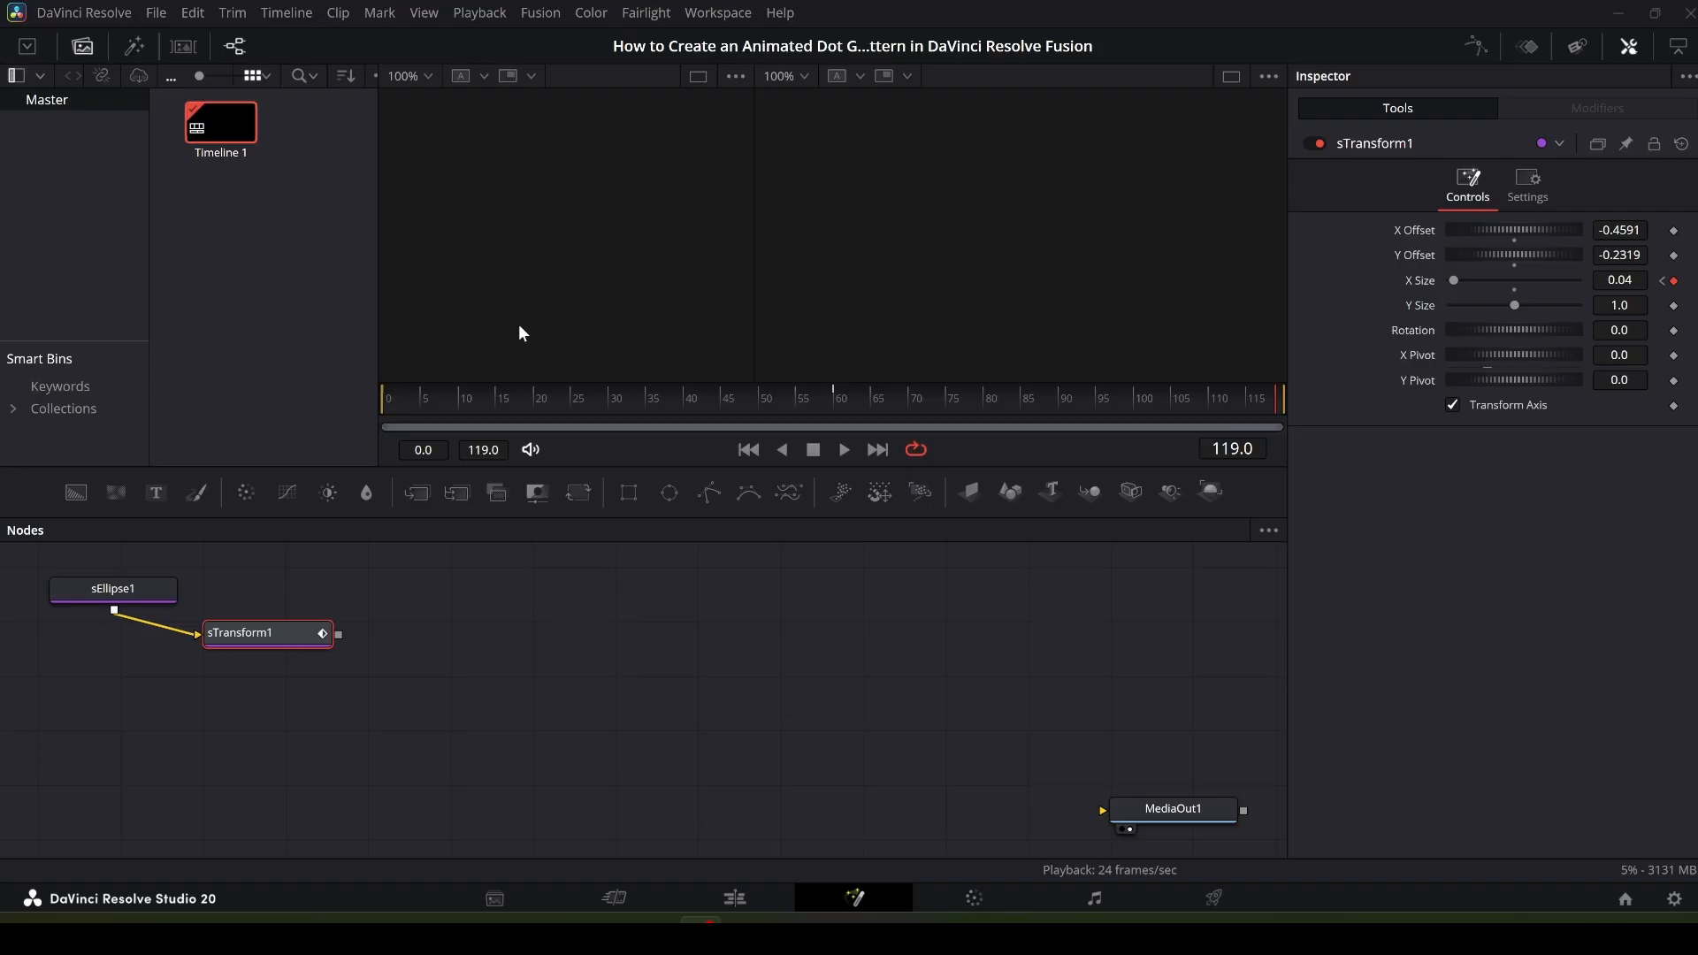
- At frame 0, set sTransform1's Y Size to 0.04
{"action": "left_click", "coordinate": [388, 401]}
{"action": "left_click", "coordinate": [1635, 305]}
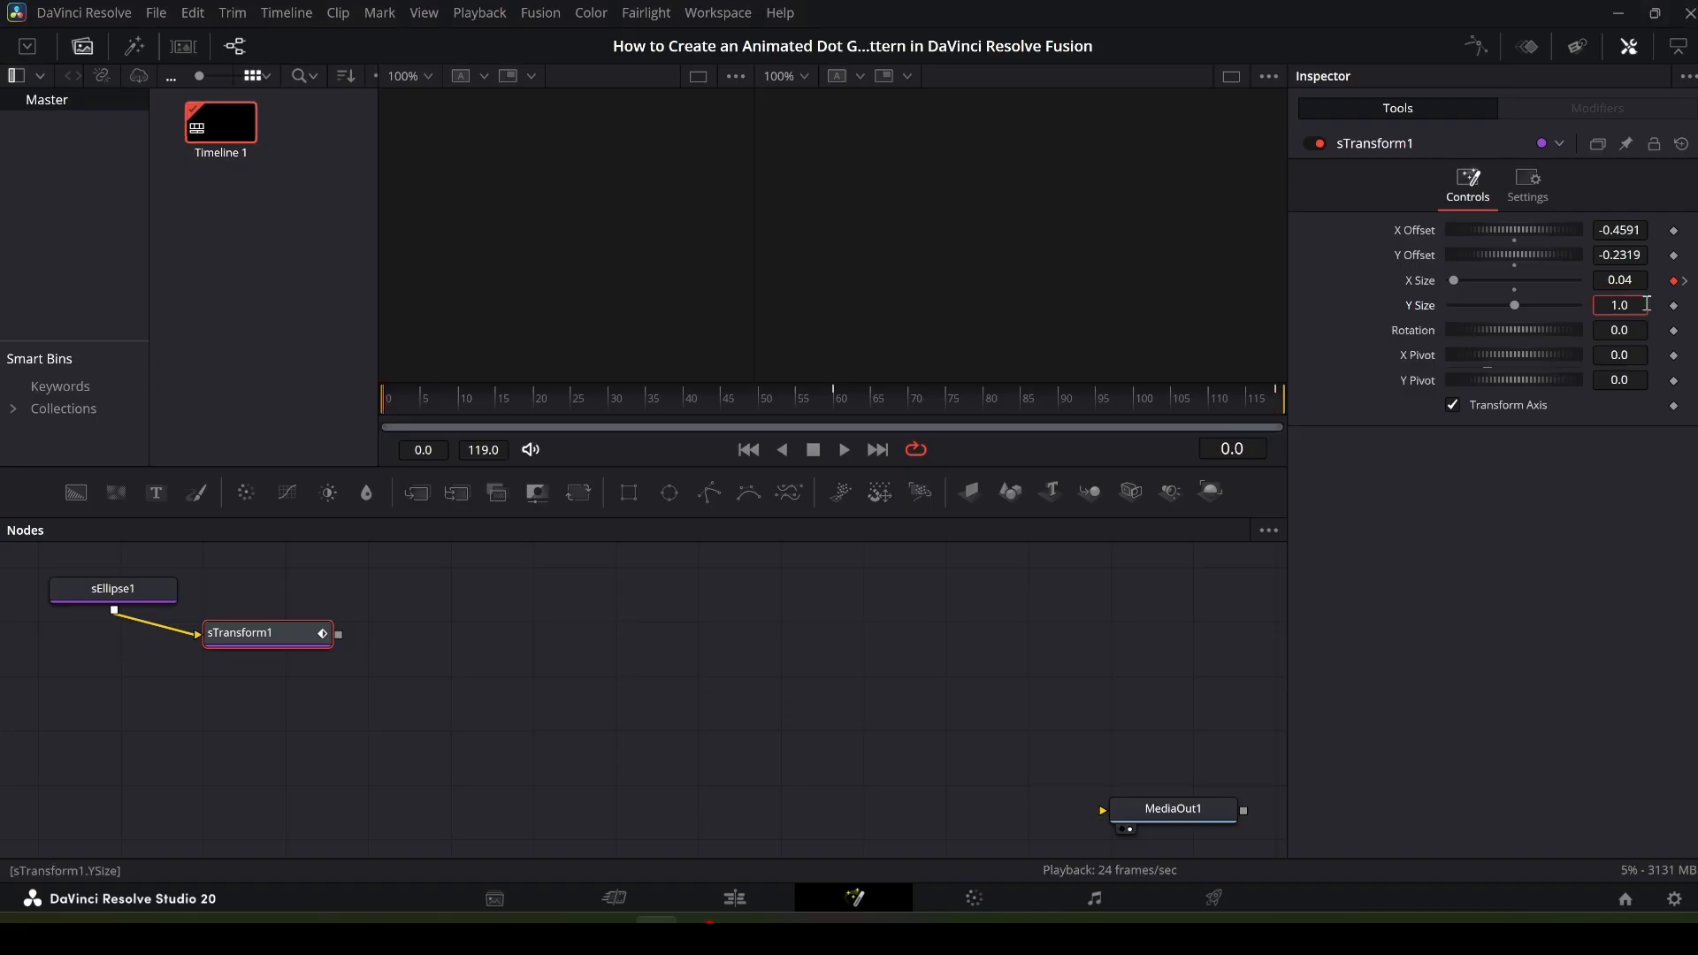
{"action": "key", "text": "BackSpace"}
{"action": "key", "text": "BackSpace"}
{"action": "key", "text": "BackSpace"}
{"action": "type", "text": "0.04"}
{"action": "key", "text": "Return"}
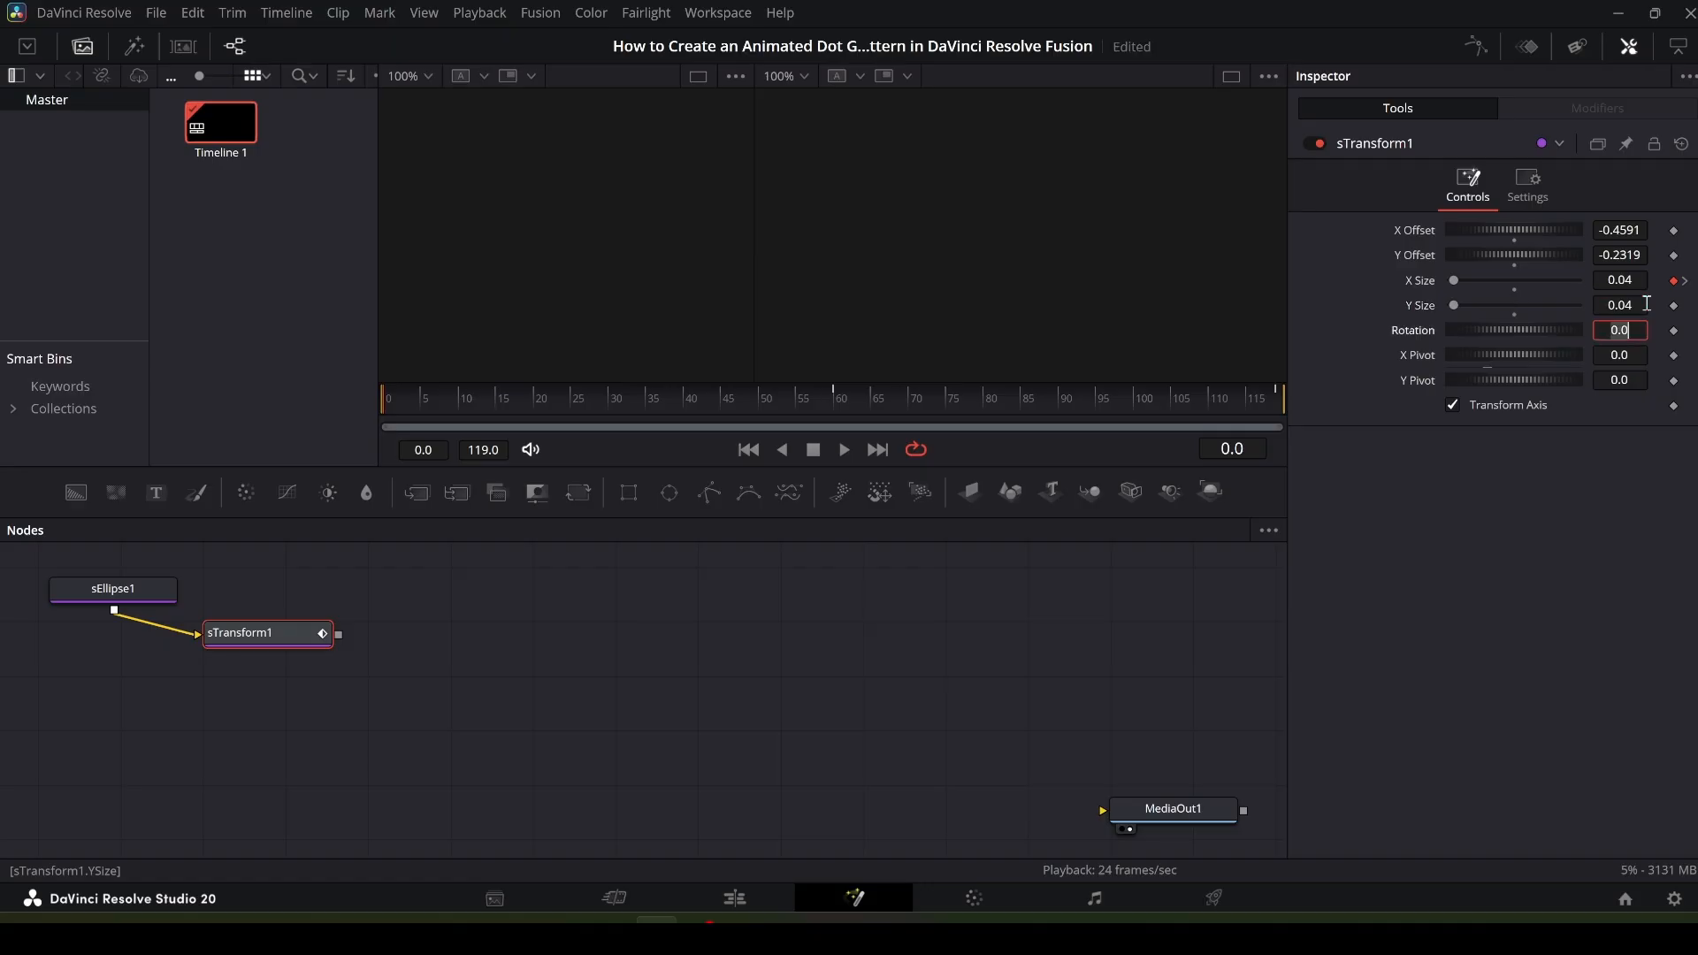
- Link sTransform1's Y Size to X Size with the expression XSize
{"action": "right_click", "coordinate": [1417, 300]}
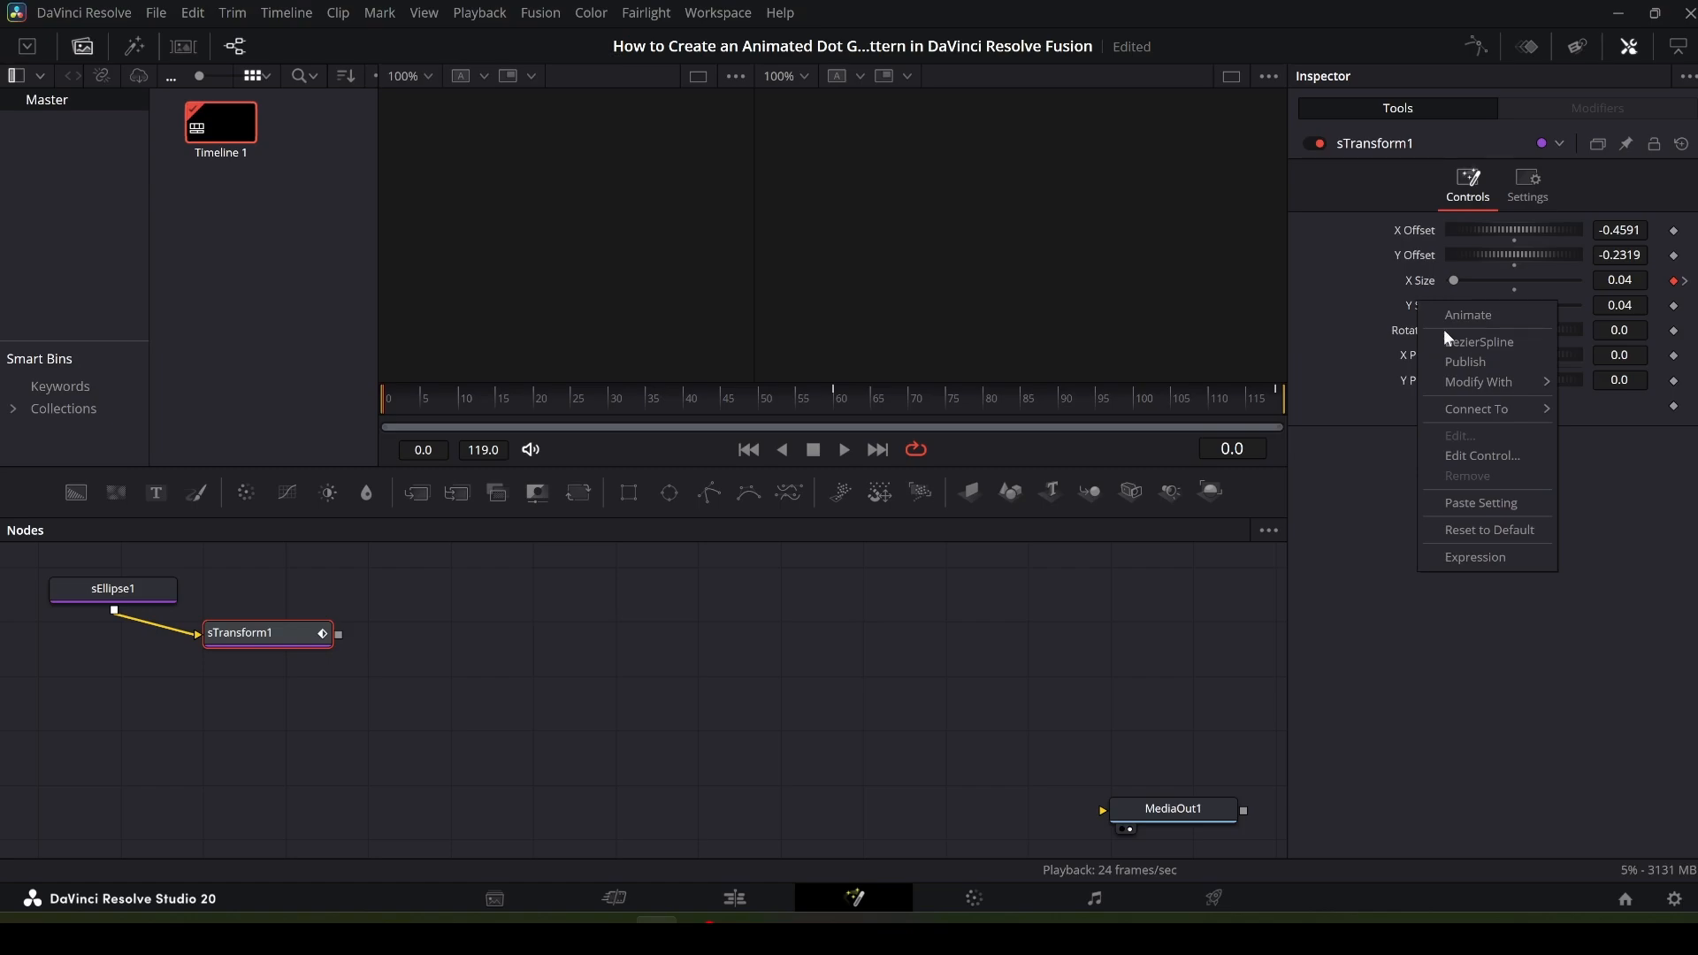
{"action": "left_click", "coordinate": [1512, 557]}
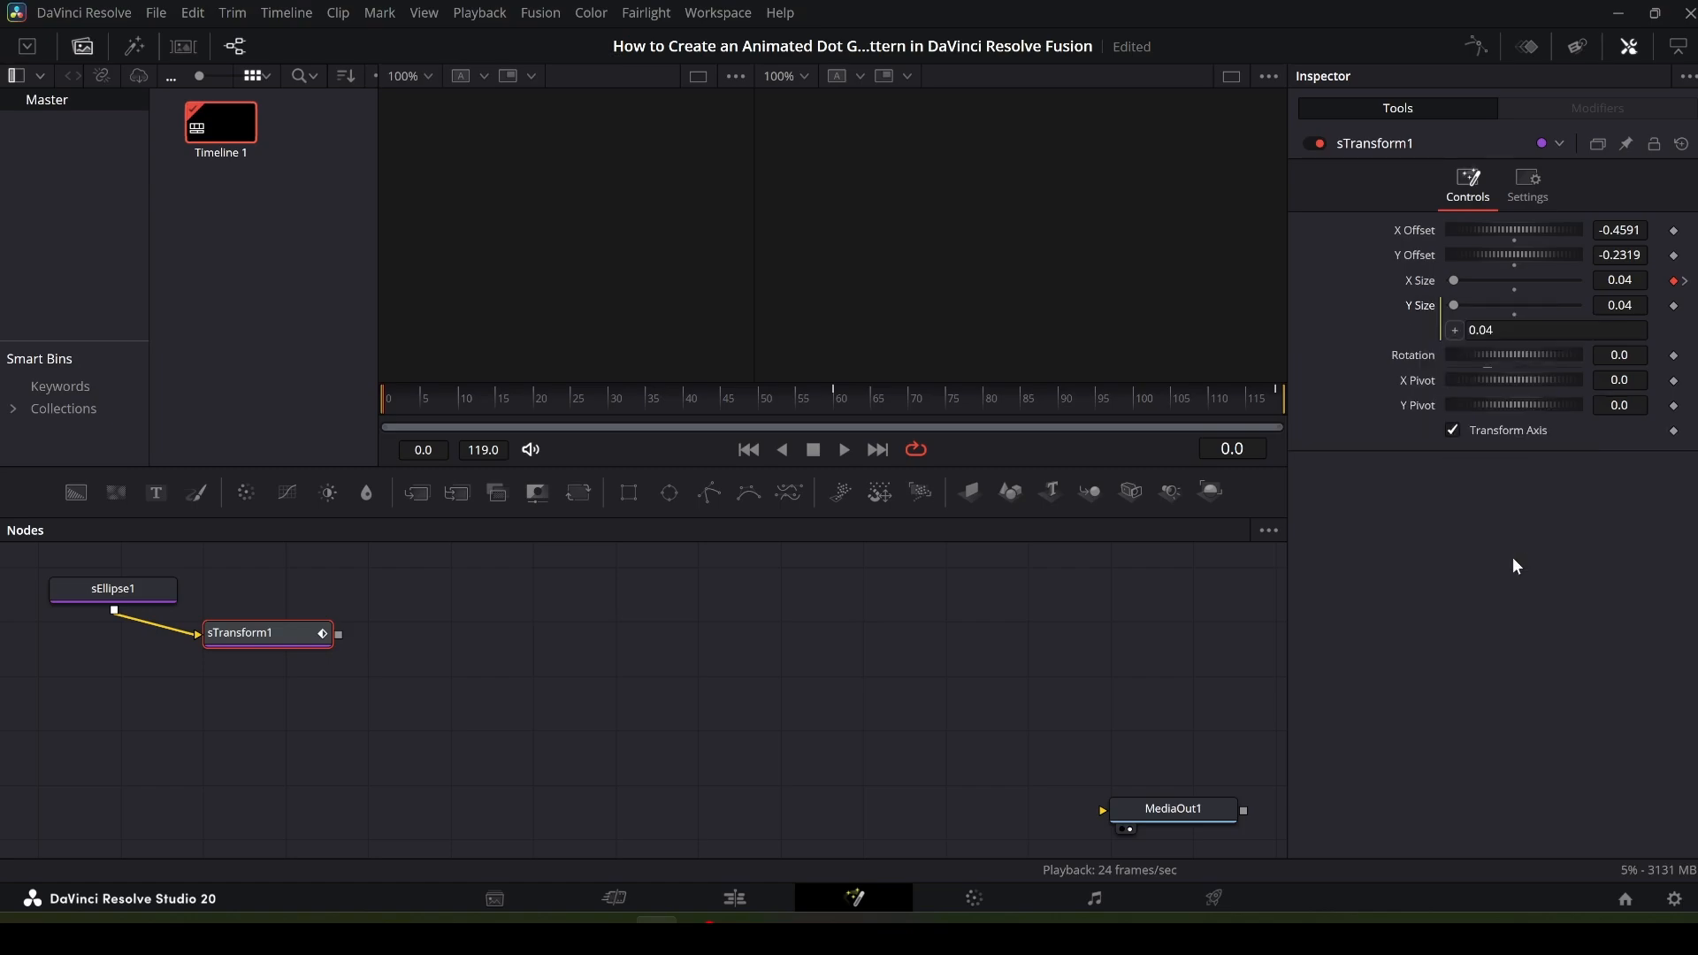
{"action": "left_click", "coordinate": [1519, 329]}
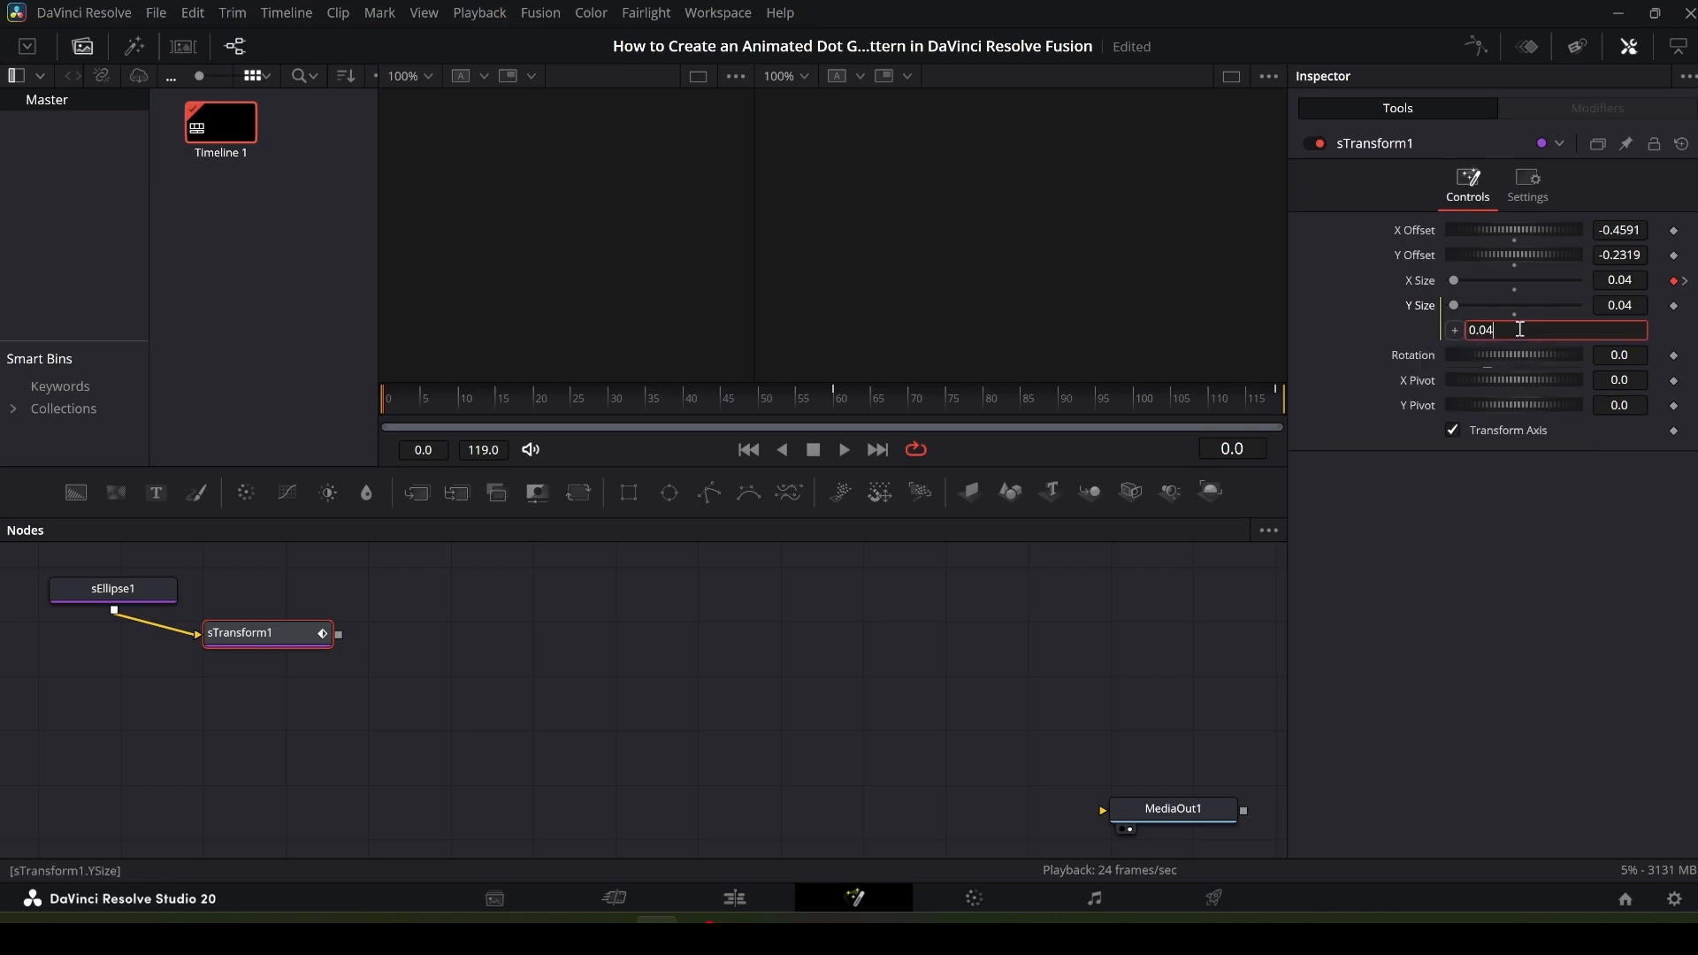
{"action": "key", "text": "BackSpace"}
{"action": "key", "text": "BackSpace"}
{"action": "key", "text": "BackSpace"}
{"action": "type", "text": "XSize"}
{"action": "key", "text": "Return"}
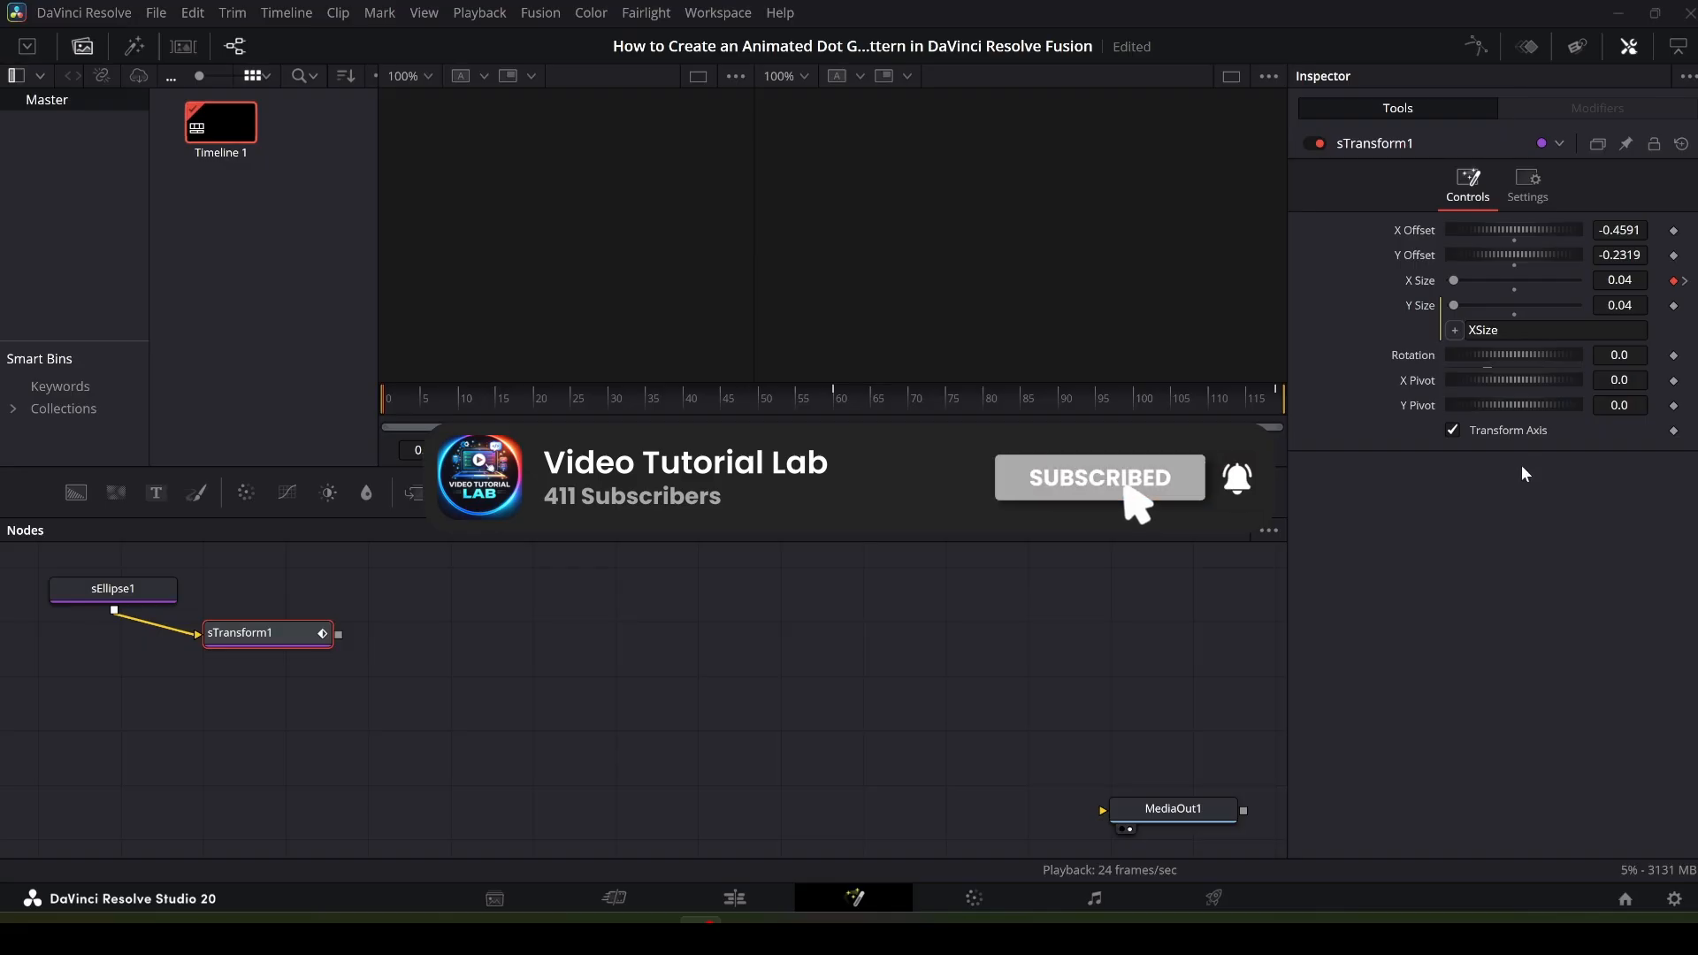
- Add an sDuplicate node and connect sTransform1's output into it
{"action": "left_click", "coordinate": [472, 685]}
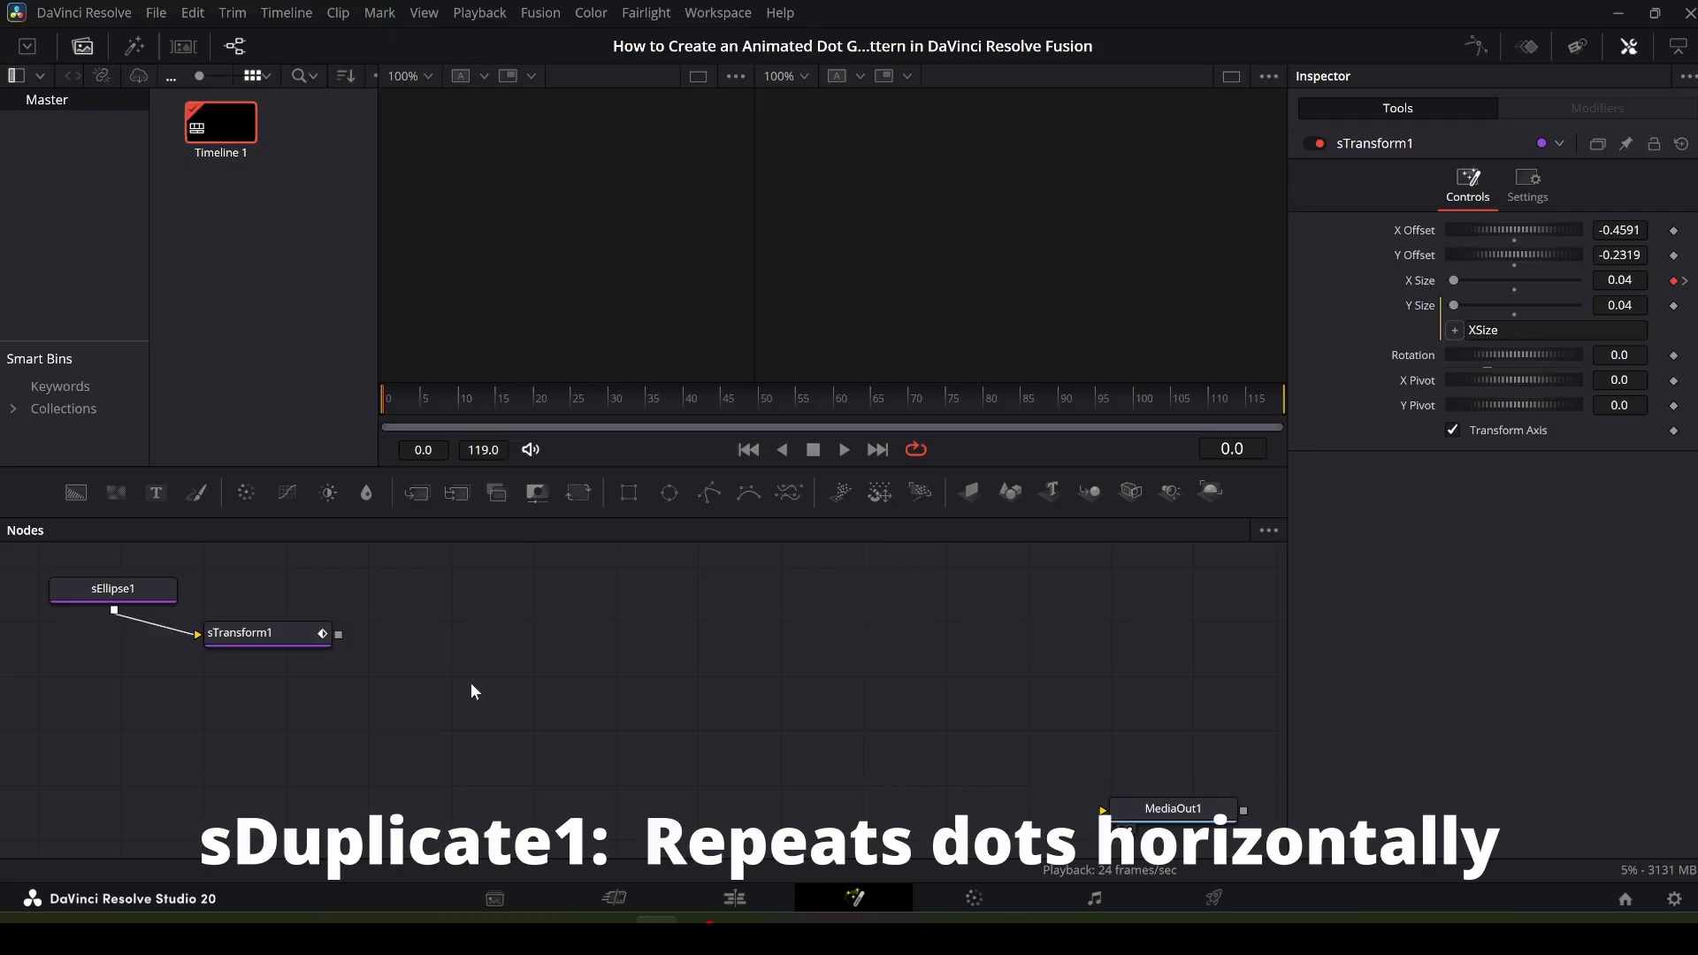
{"action": "key", "text": "shift+space"}
{"action": "type", "text": "stransf"}
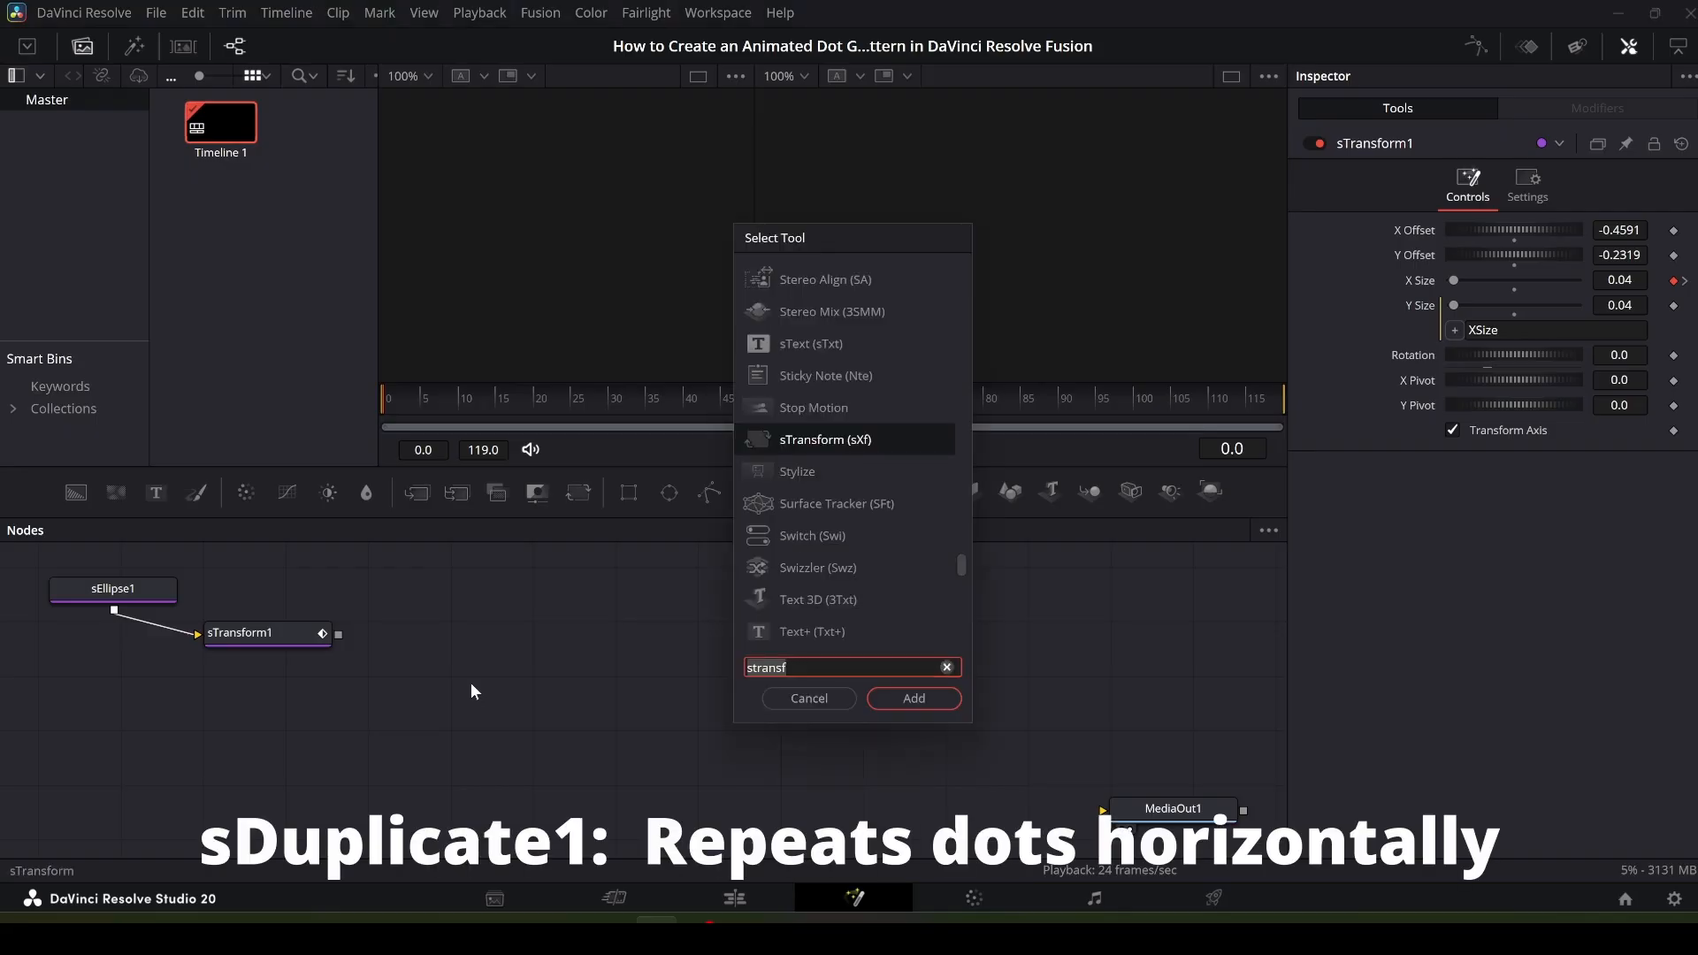
{"action": "key", "text": "BackSpace"}
{"action": "key", "text": "BackSpace"}
{"action": "key", "text": "BackSpace"}
{"action": "key", "text": "BackSpace"}
{"action": "key", "text": "BackSpace"}
{"action": "key", "text": "BackSpace"}
{"action": "key", "text": "BackSpace"}
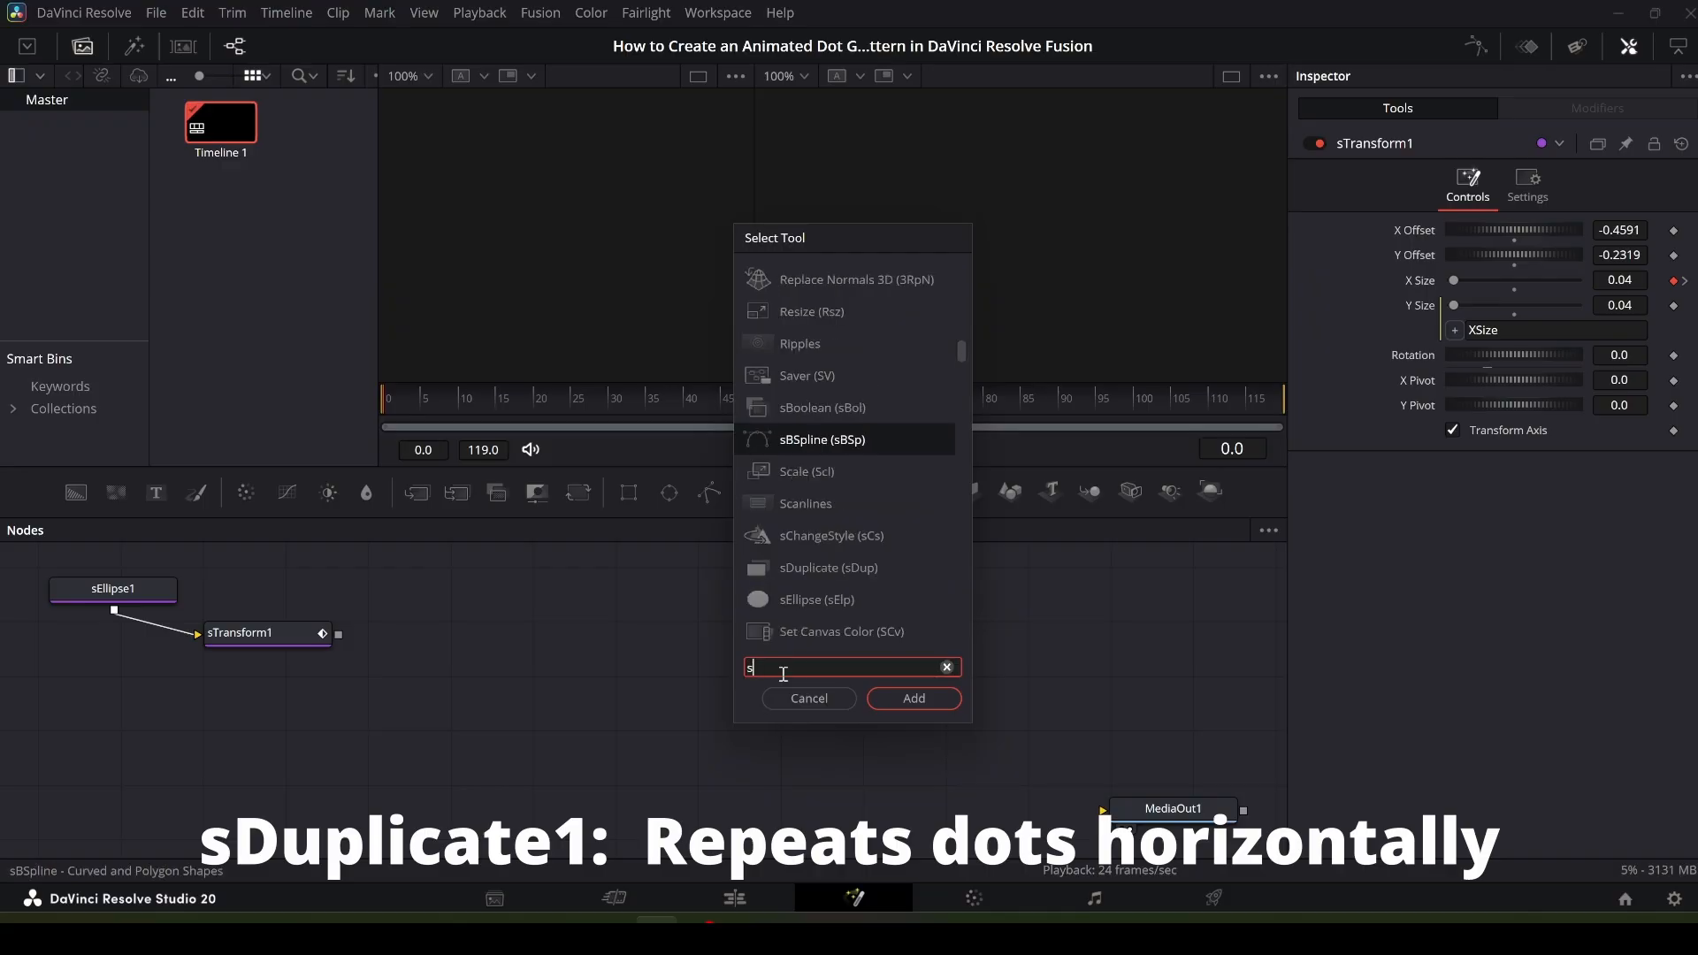
{"action": "type", "text": "sdupl"}
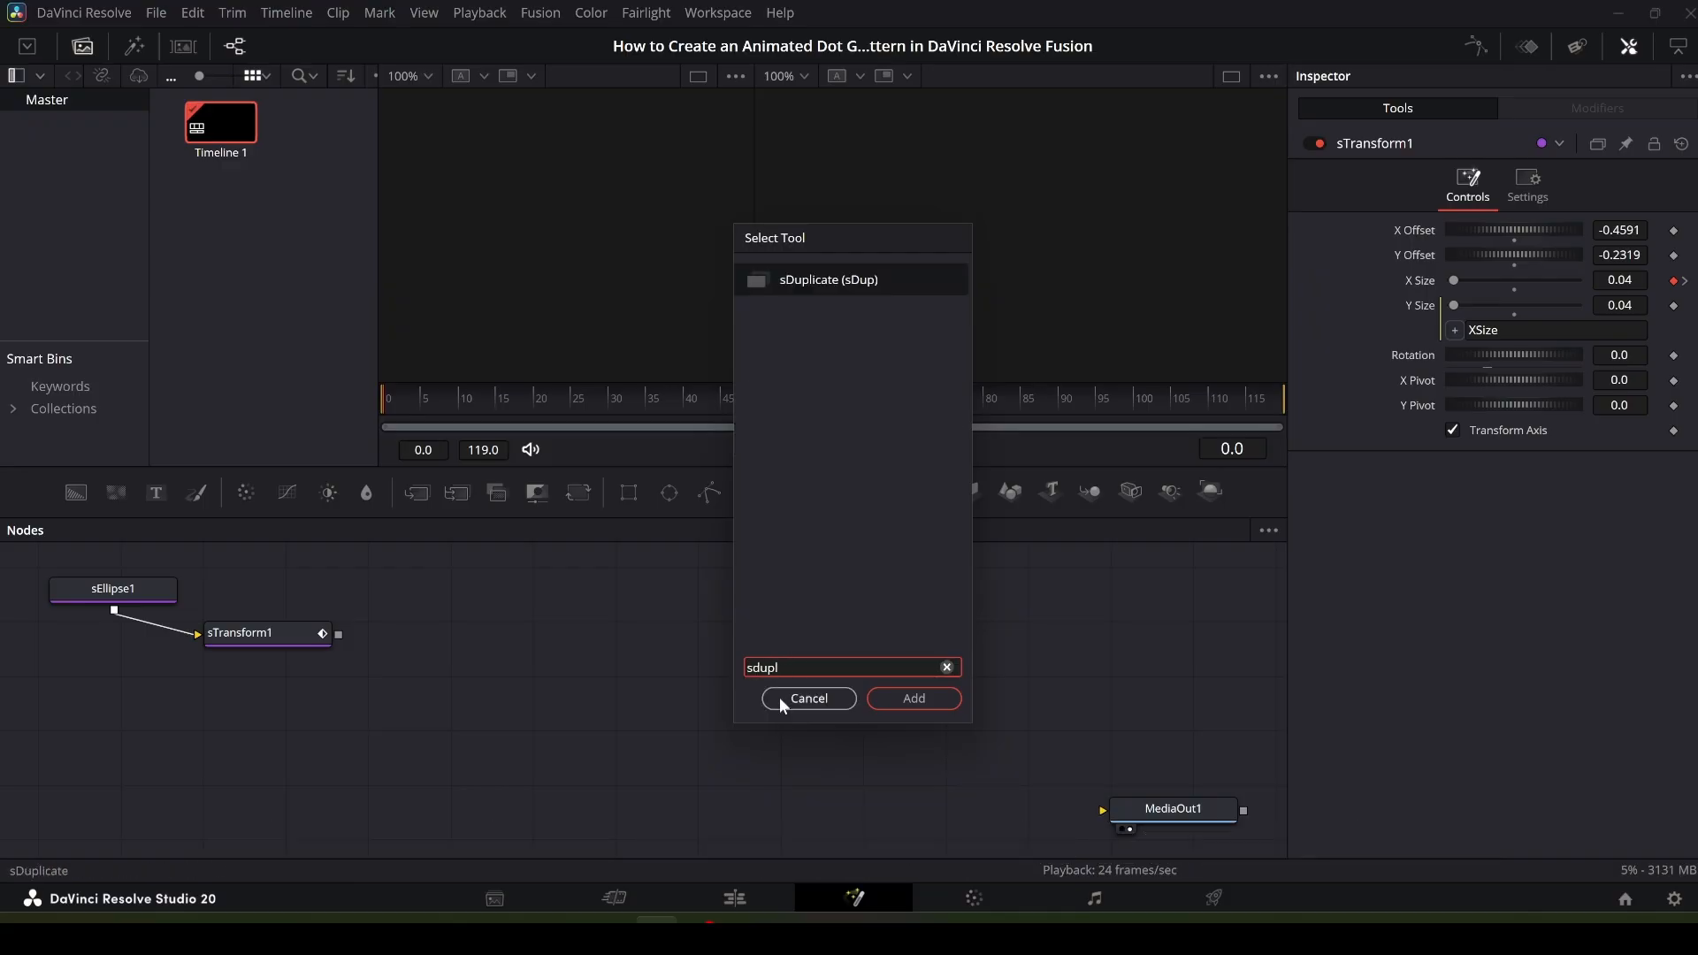
{"action": "left_click", "coordinate": [913, 698]}
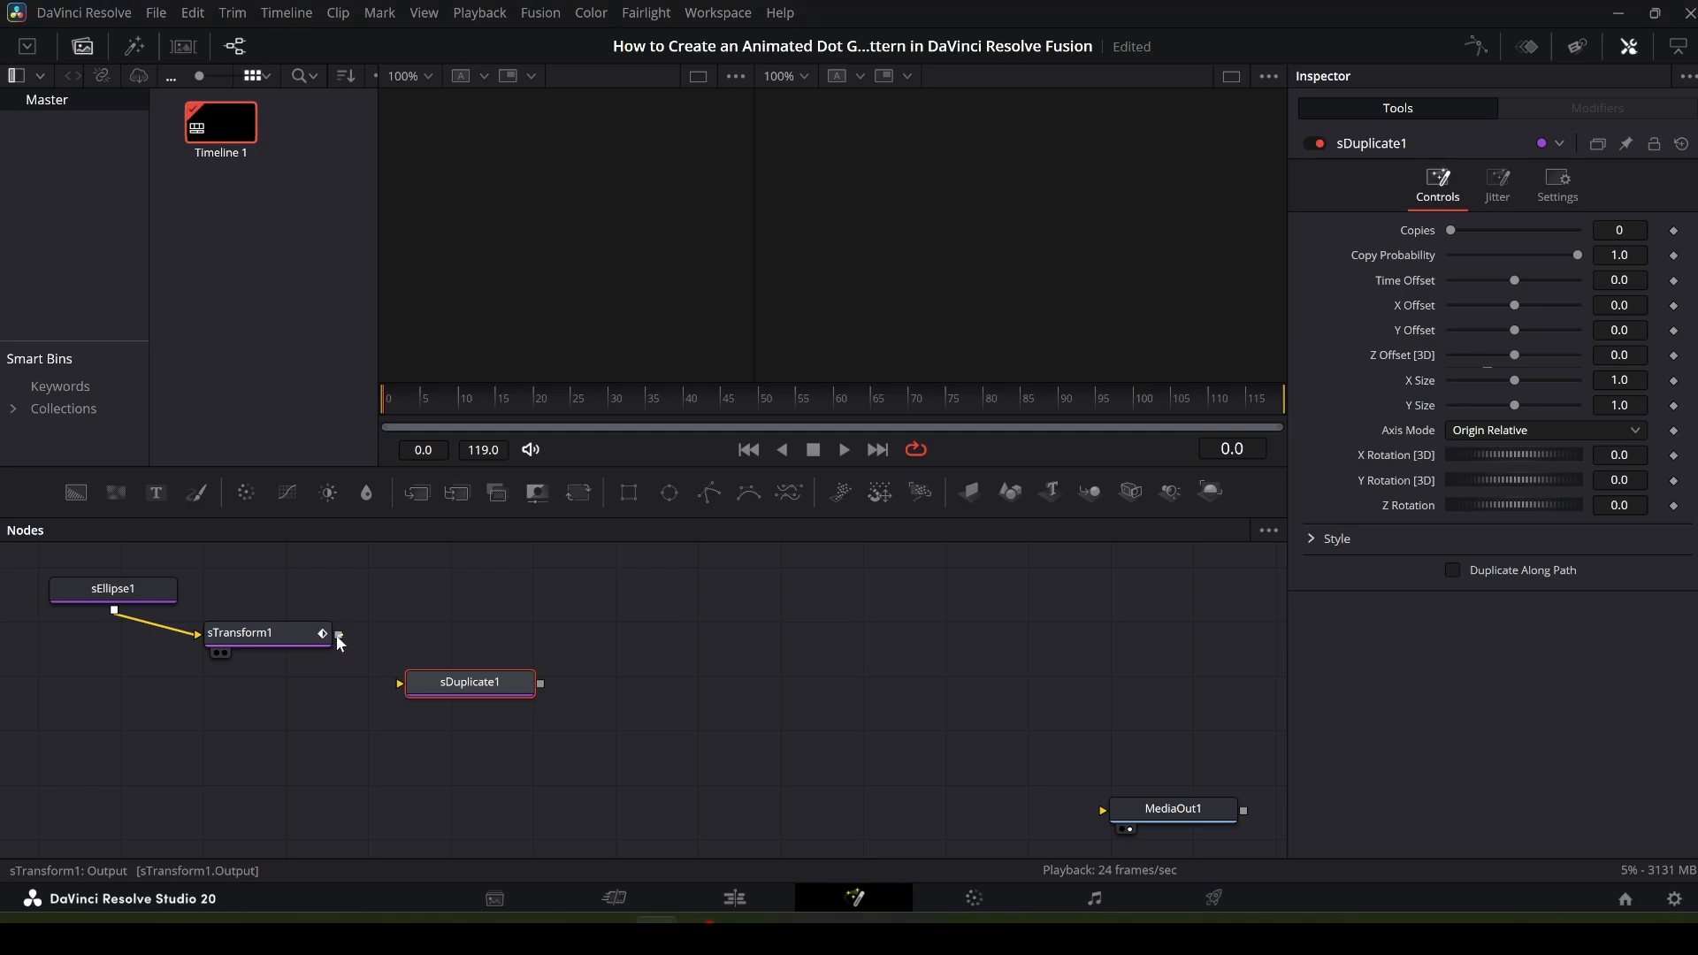
{"action": "left_click_drag", "start_coordinate": [339, 637], "coordinate": [368, 690]}
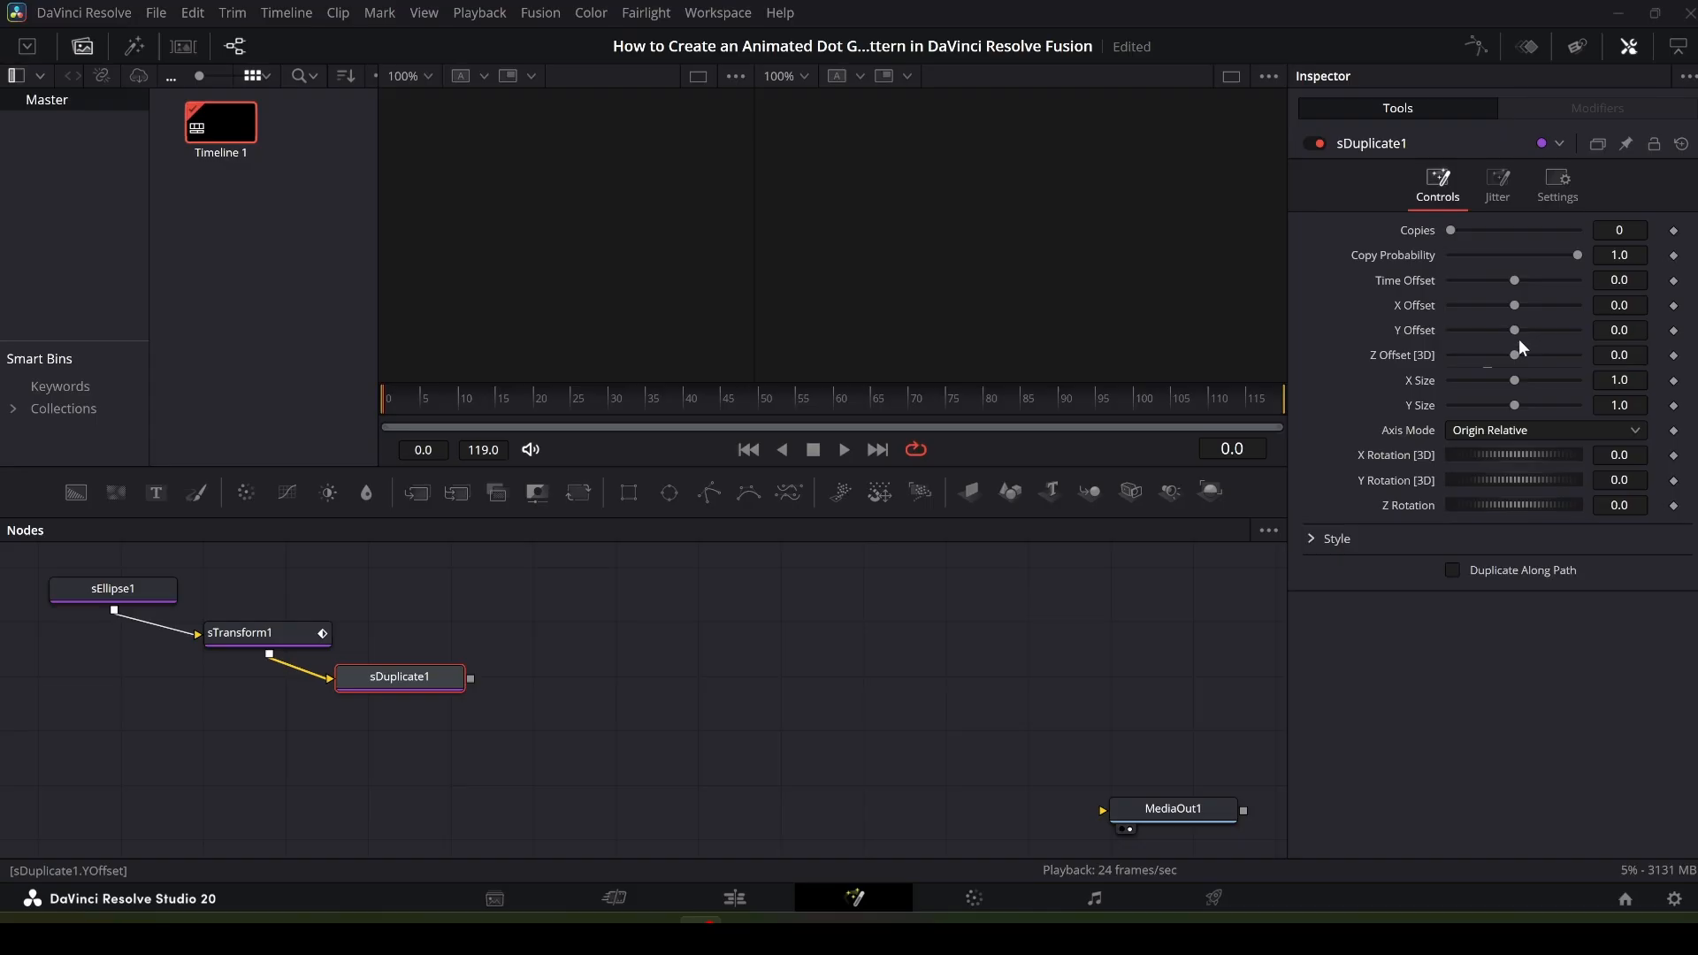
- Set sDuplicate1's Copies to 8 and Time Offset to 5
{"action": "left_click", "coordinate": [1638, 230]}
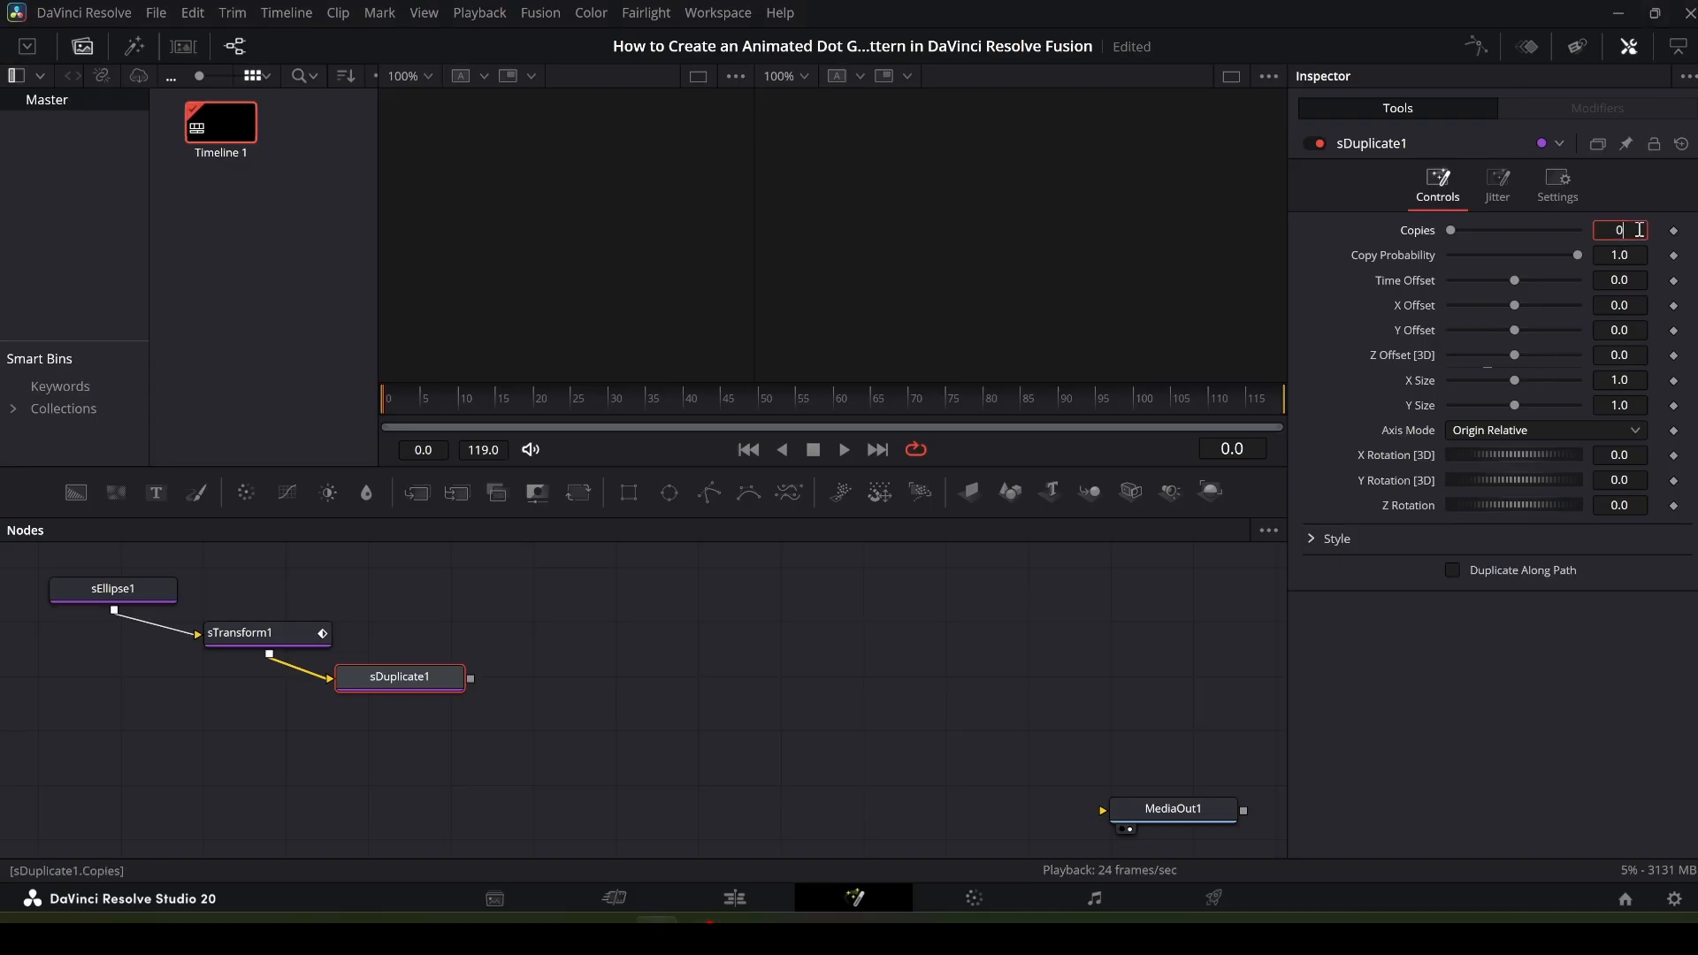
{"action": "key", "text": "BackSpace"}
{"action": "type", "text": "8"}
{"action": "key", "text": "Tab"}
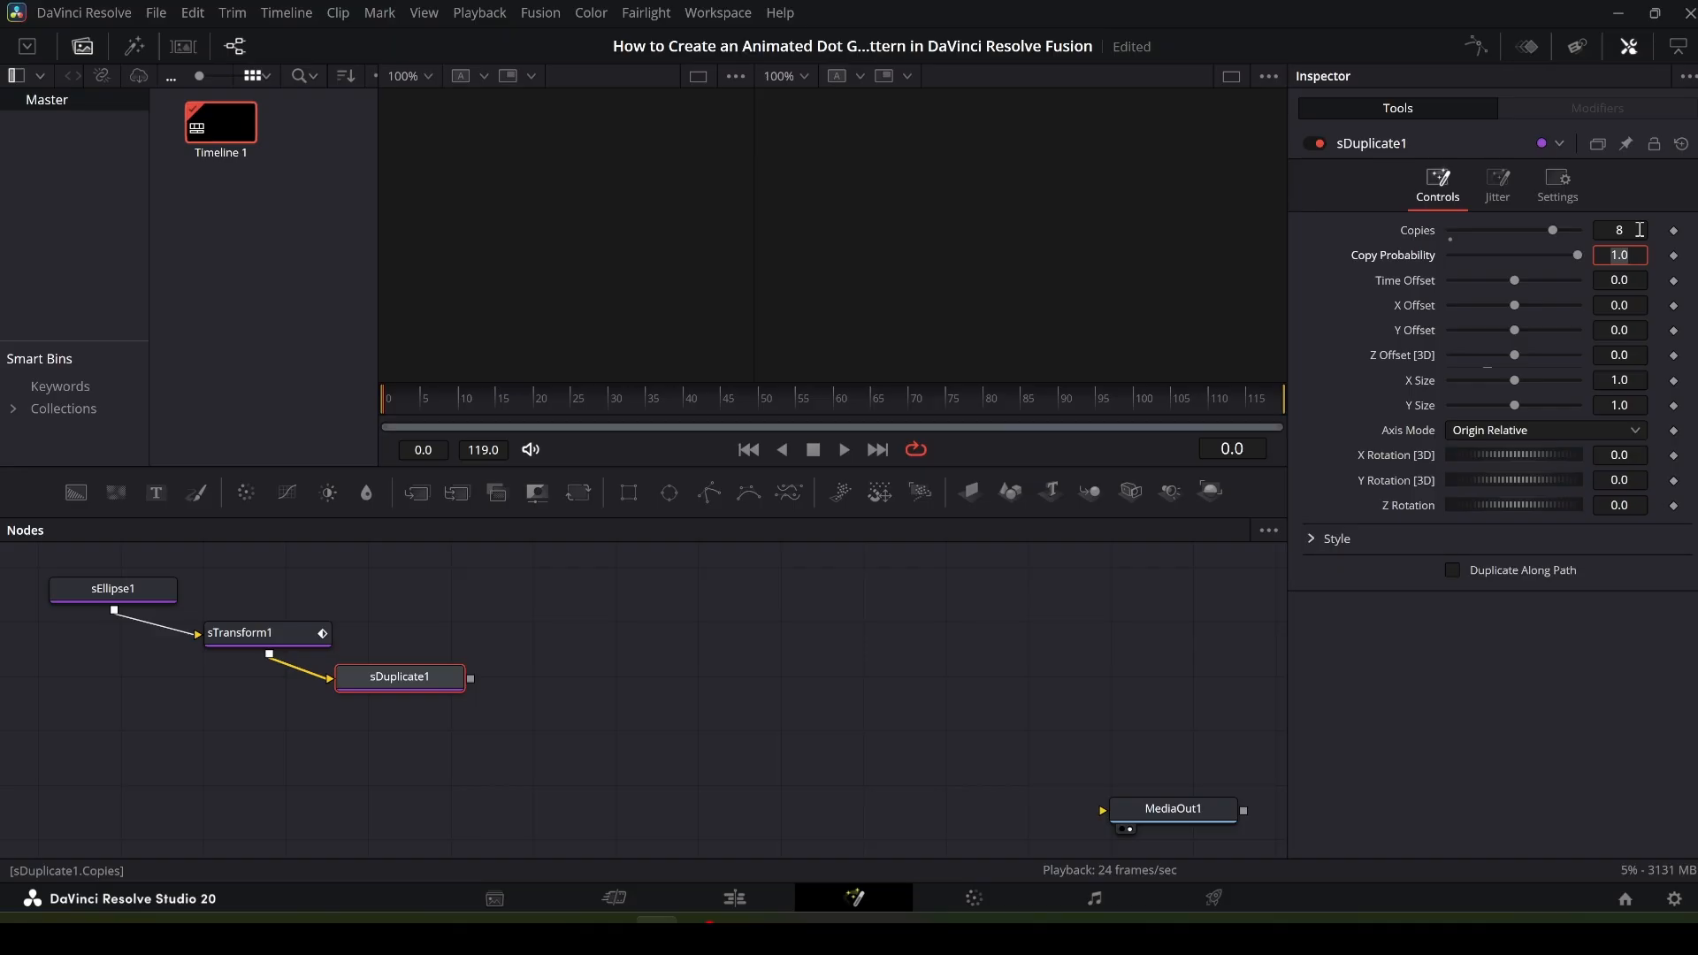
{"action": "left_click", "coordinate": [1638, 280]}
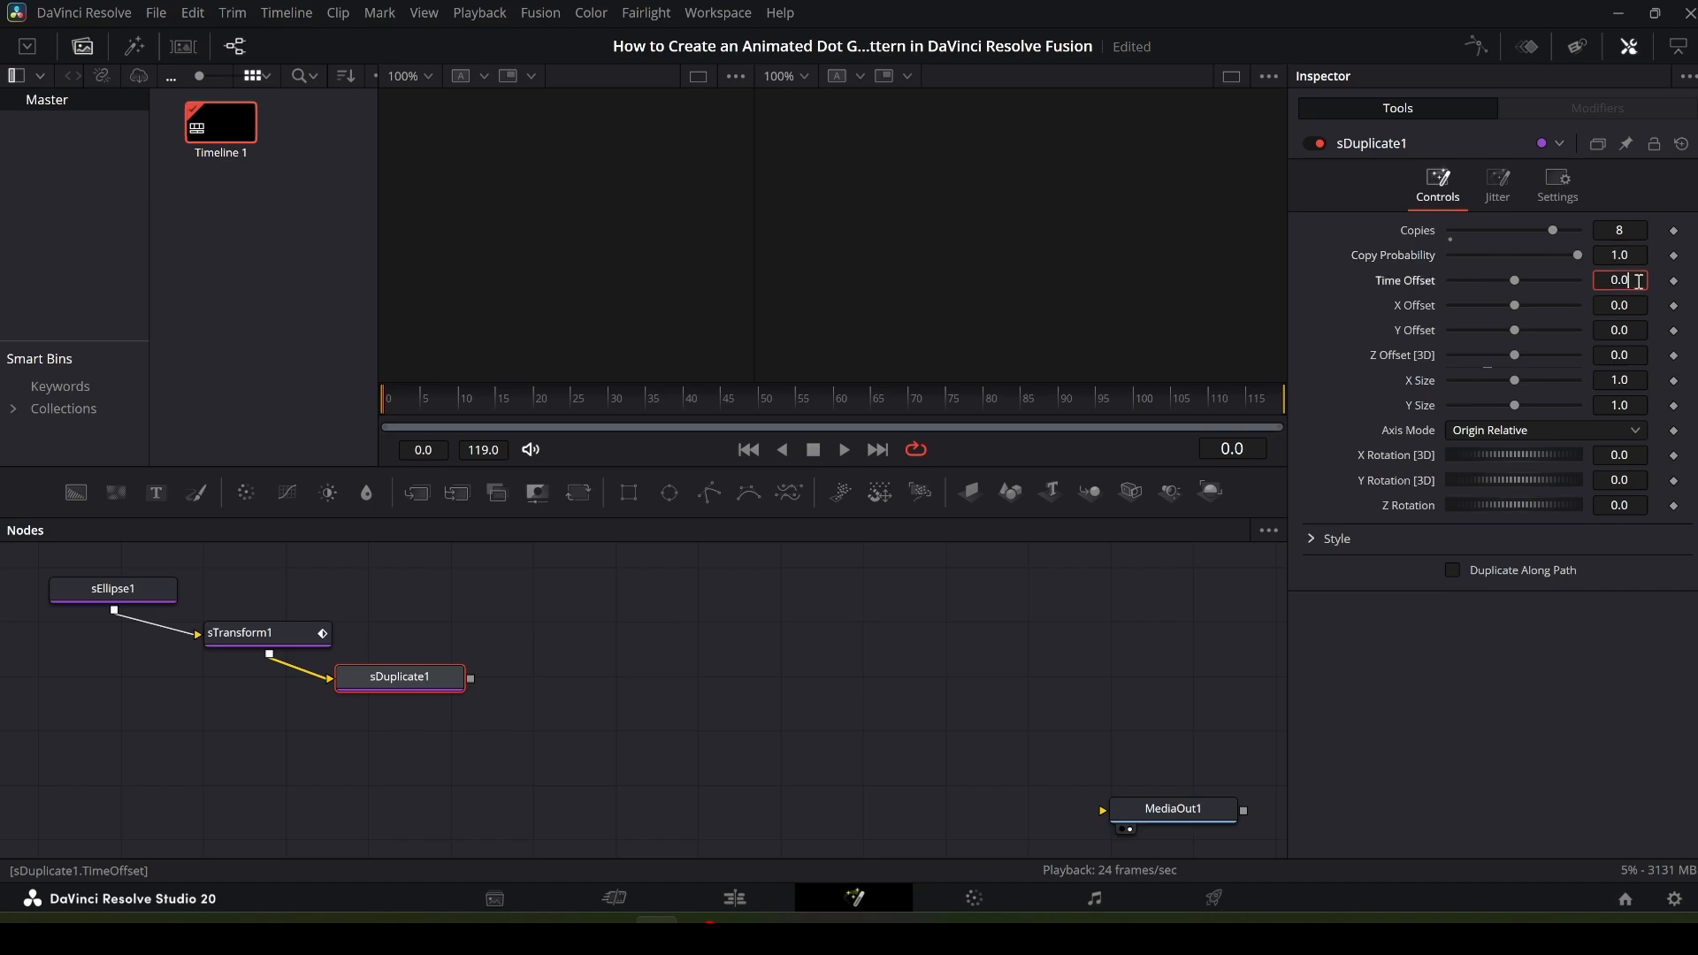
{"action": "key", "text": "BackSpace"}
{"action": "key", "text": "BackSpace"}
{"action": "key", "text": "BackSpace"}
{"action": "type", "text": "5"}
{"action": "key", "text": "Tab"}
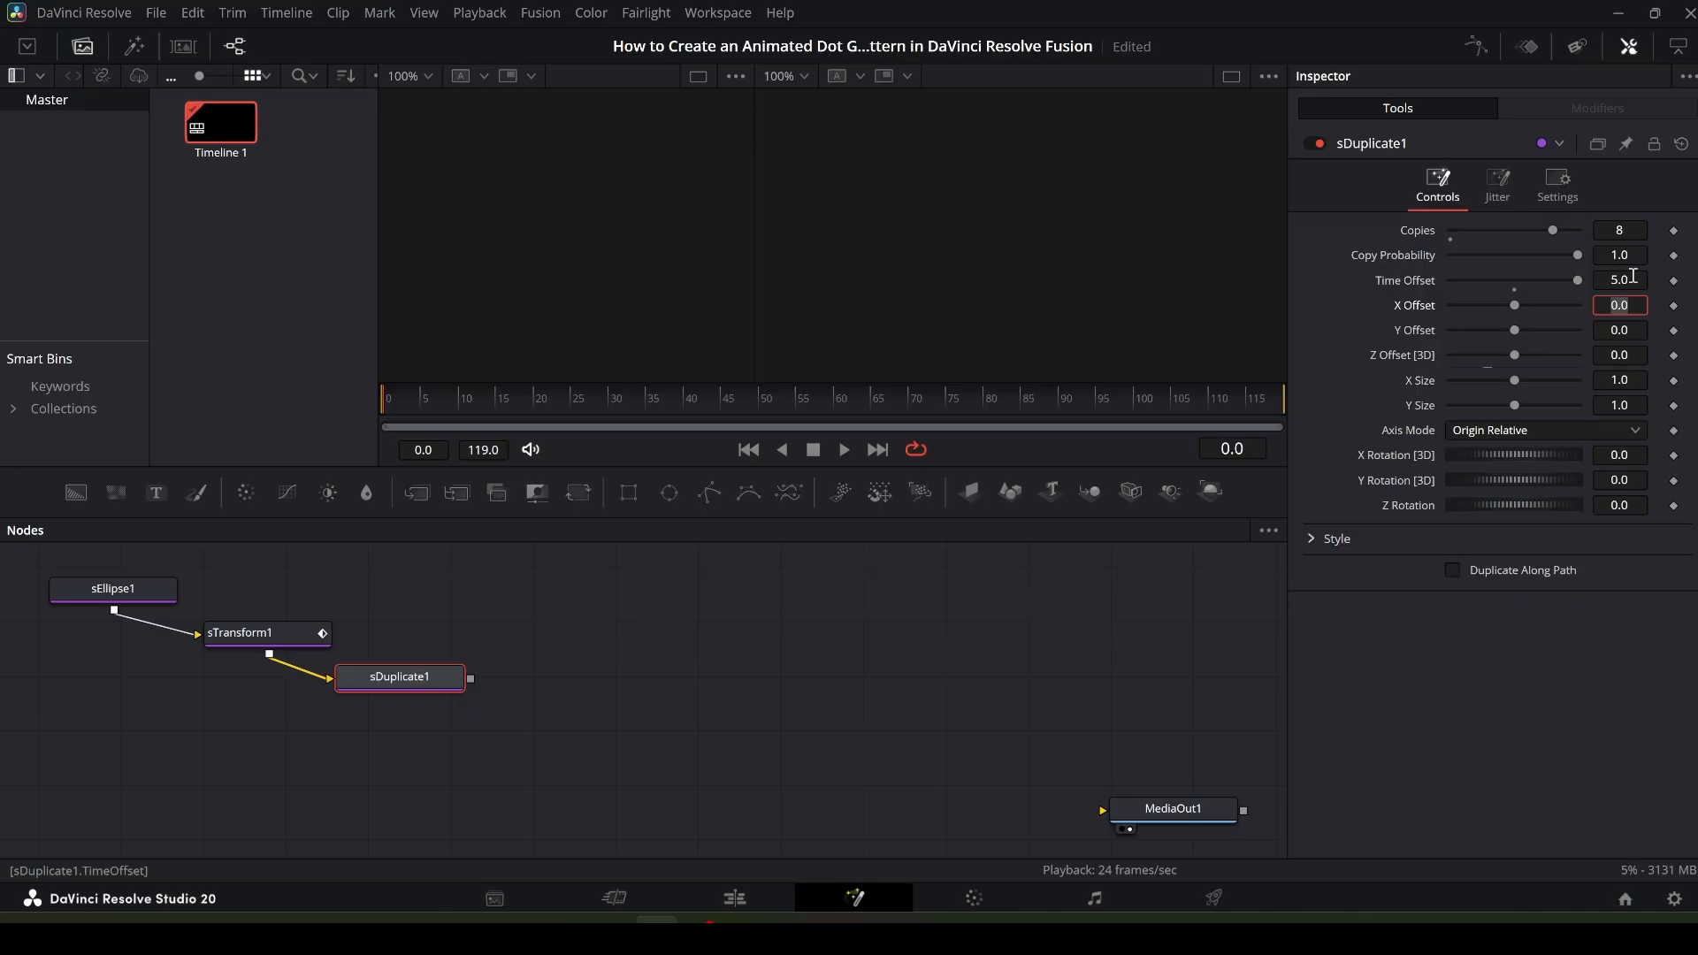
- Set sDuplicate1's Y Offset to 0.0771
{"action": "left_click", "coordinate": [1642, 329]}
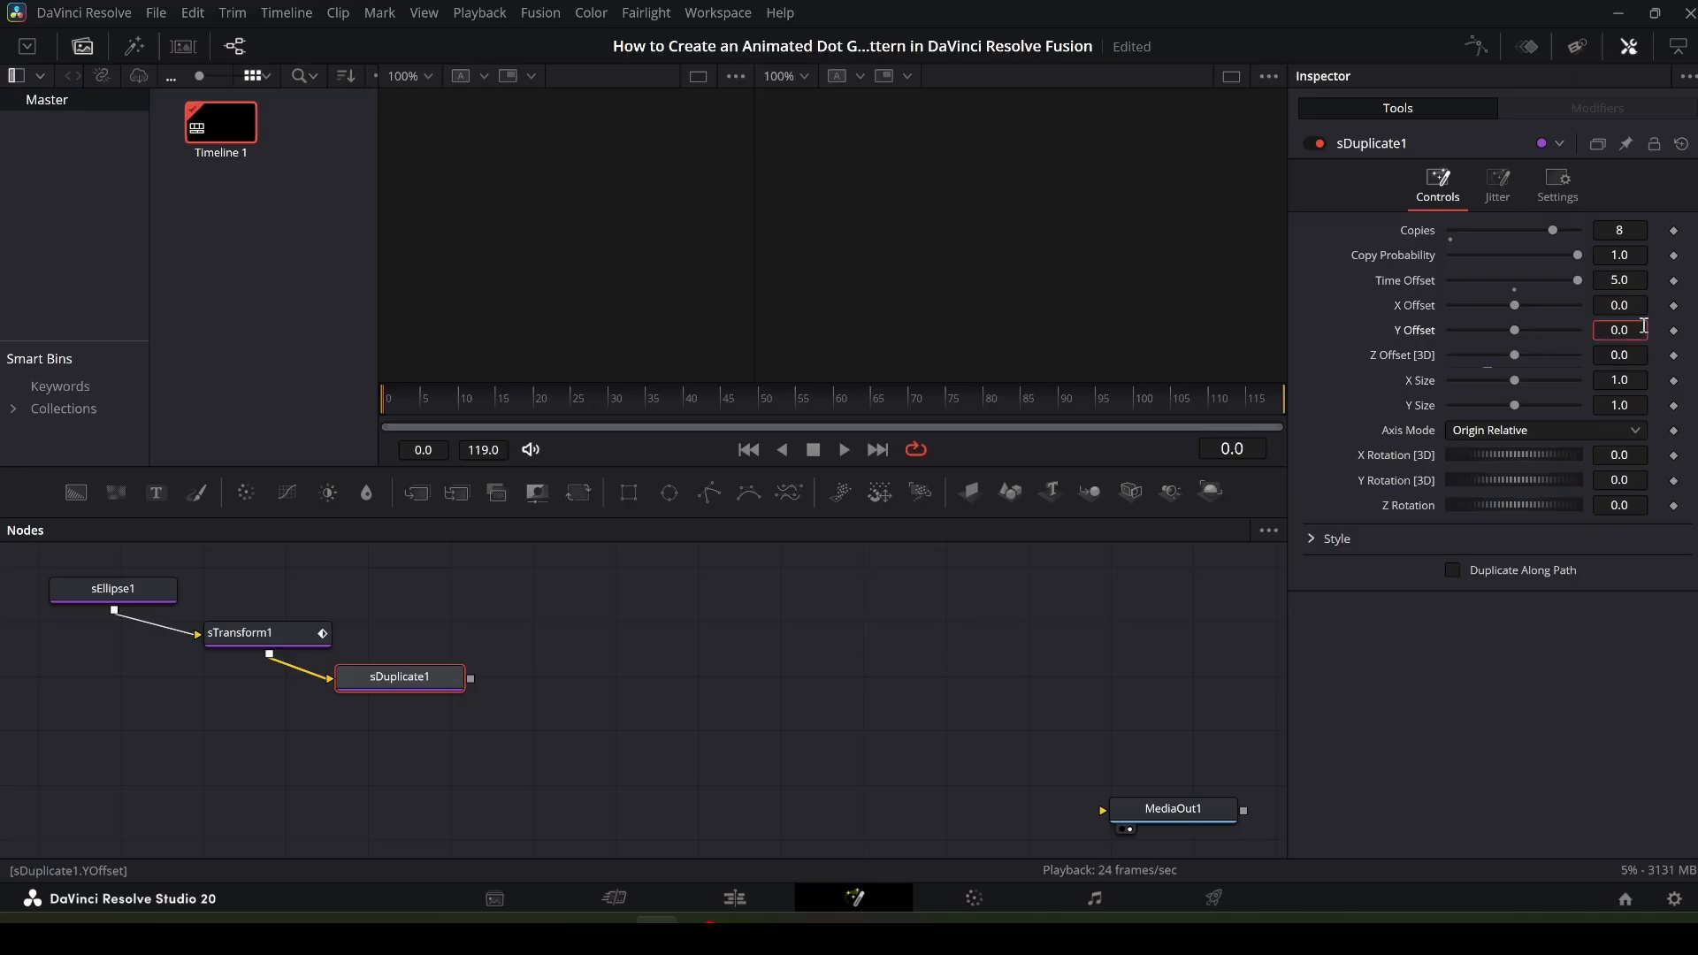
{"action": "type", "text": "771"}
{"action": "key", "text": "Tab"}
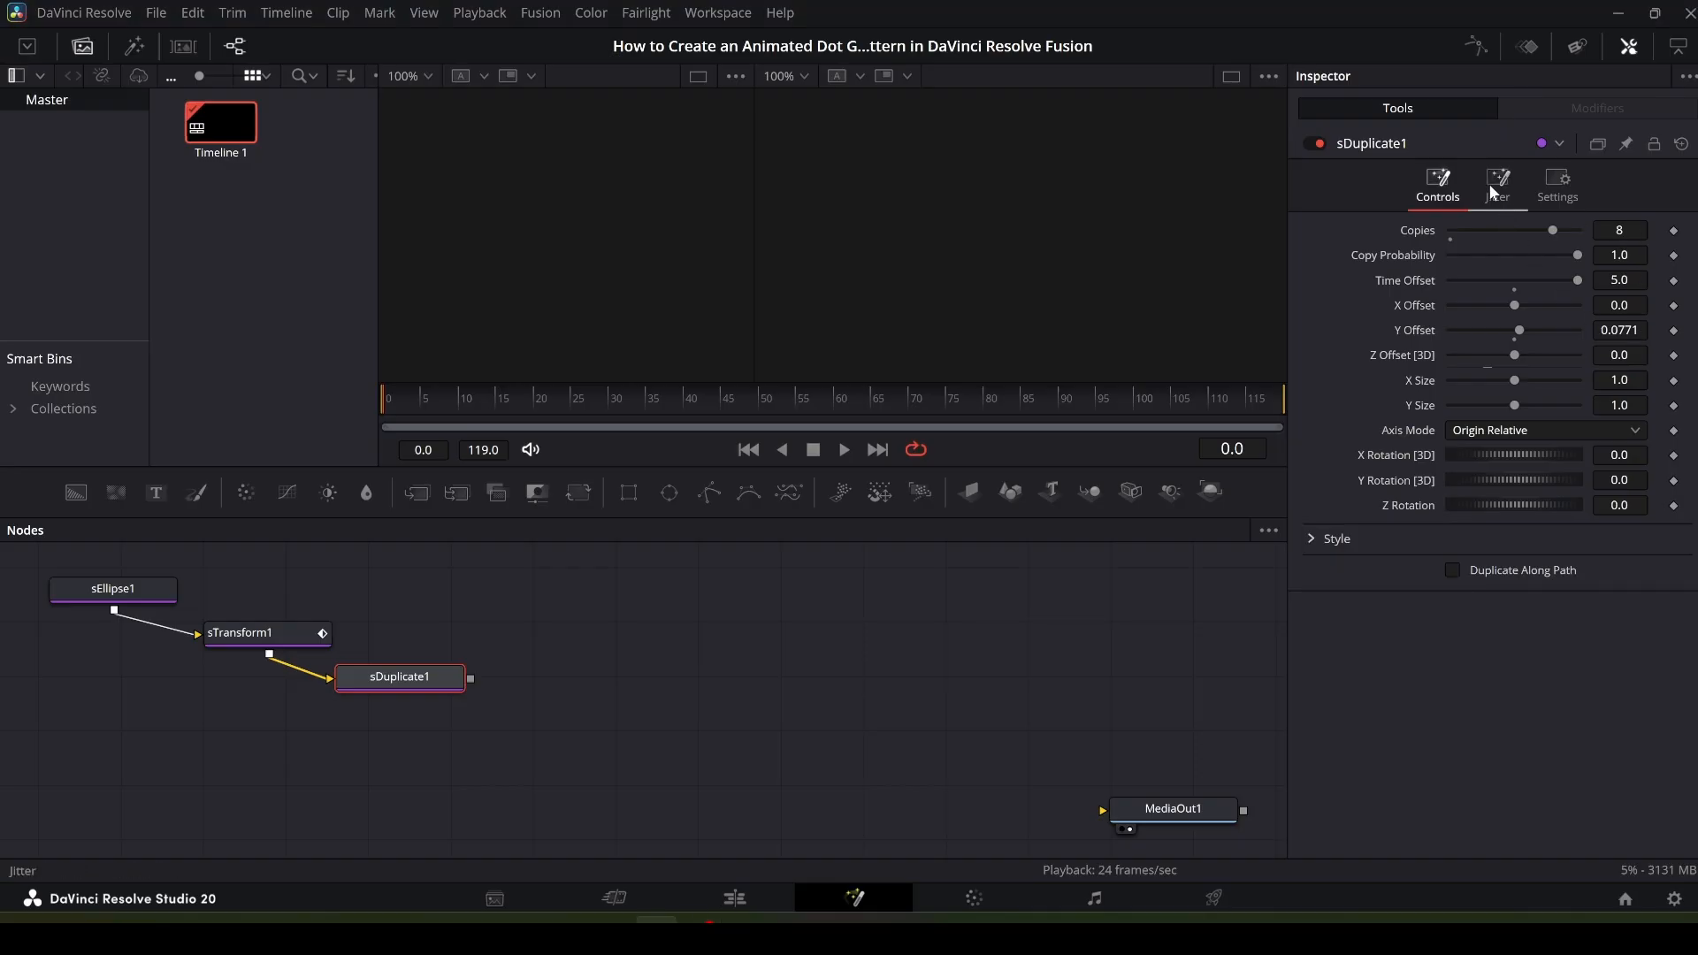
- In sDuplicate1's jitter settings, set Random Seed to 2900 and Time Offset to 50
{"action": "left_click", "coordinate": [1498, 183]}
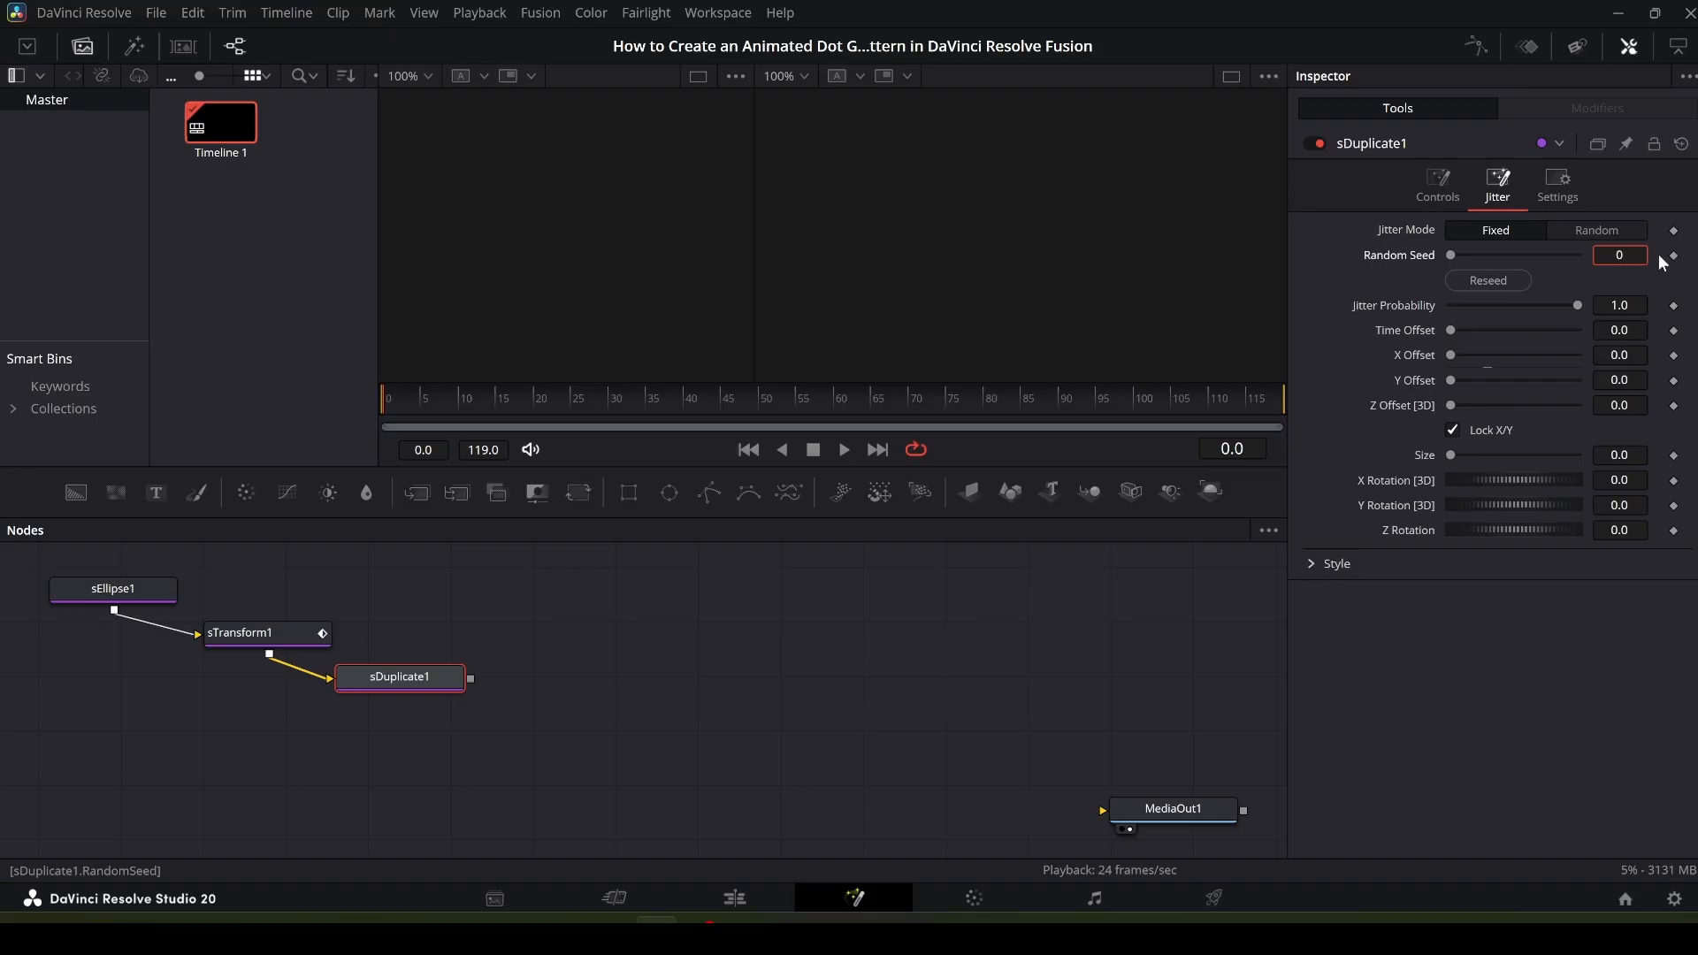
{"action": "key", "text": "BackSpace"}
{"action": "type", "text": "2900"}
{"action": "key", "text": "Tab"}
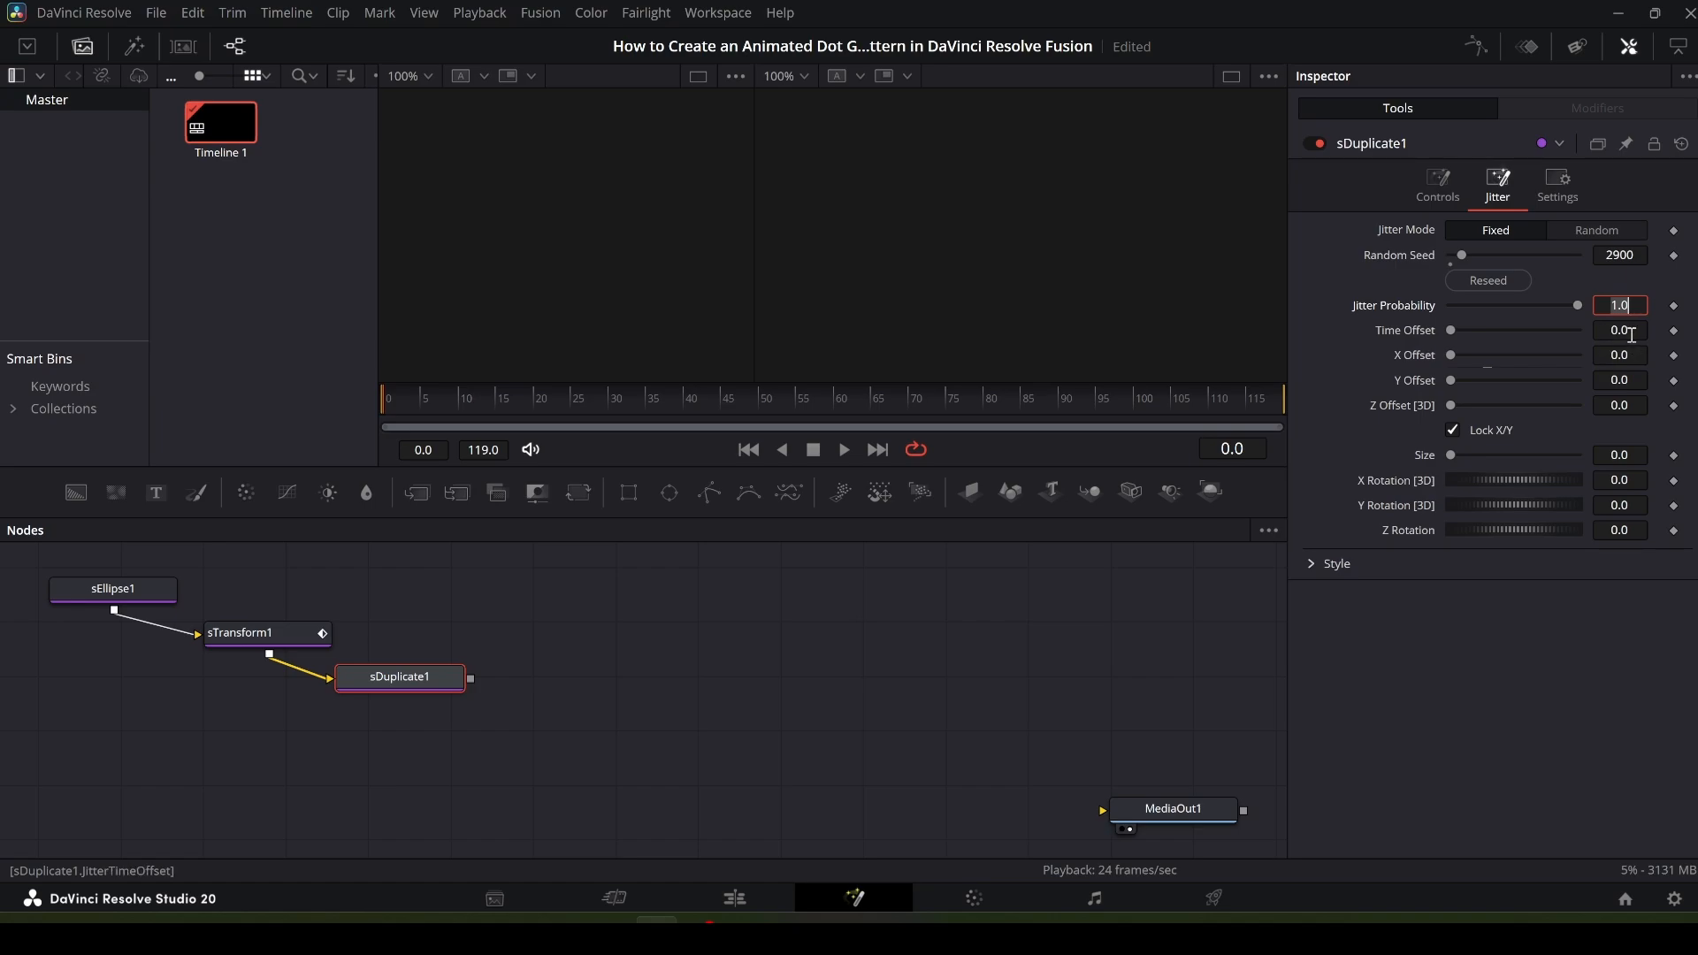
{"action": "left_click", "coordinate": [1632, 332]}
{"action": "key", "text": "BackSpace"}
{"action": "key", "text": "BackSpace"}
{"action": "key", "text": "BackSpace"}
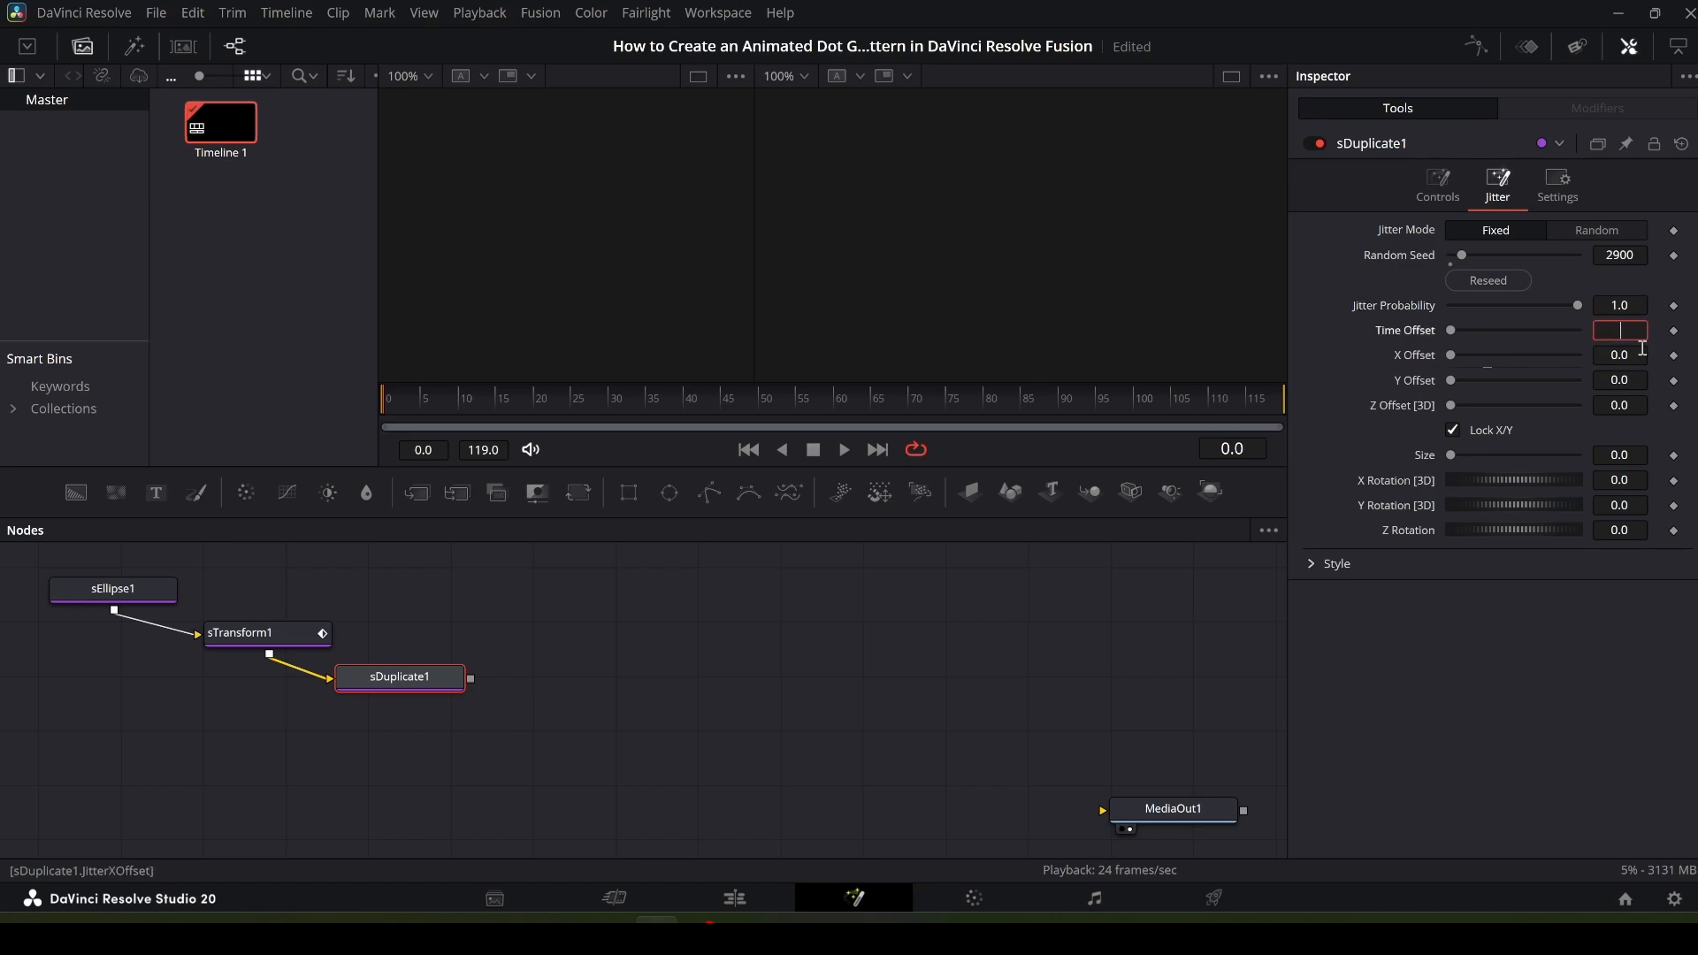
{"action": "type", "text": "50"}
{"action": "key", "text": "Tab"}
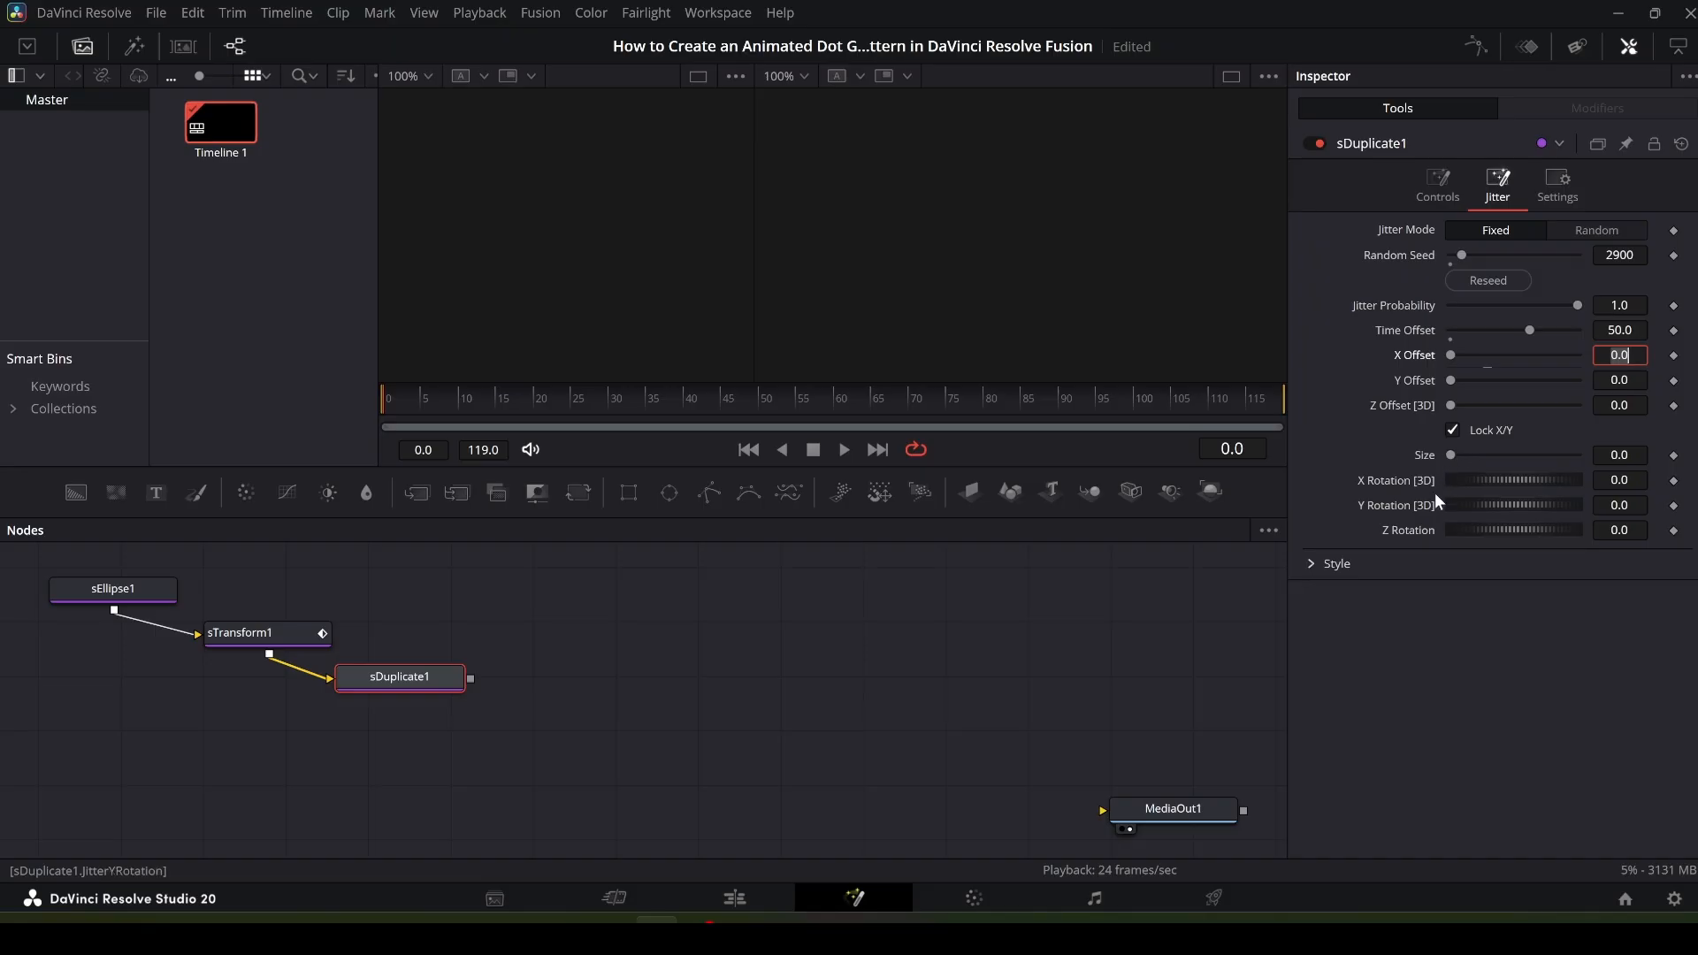
- Set sDuplicate1's jitter Y Rotation [3D] to 114
{"action": "left_click", "coordinate": [1637, 506]}
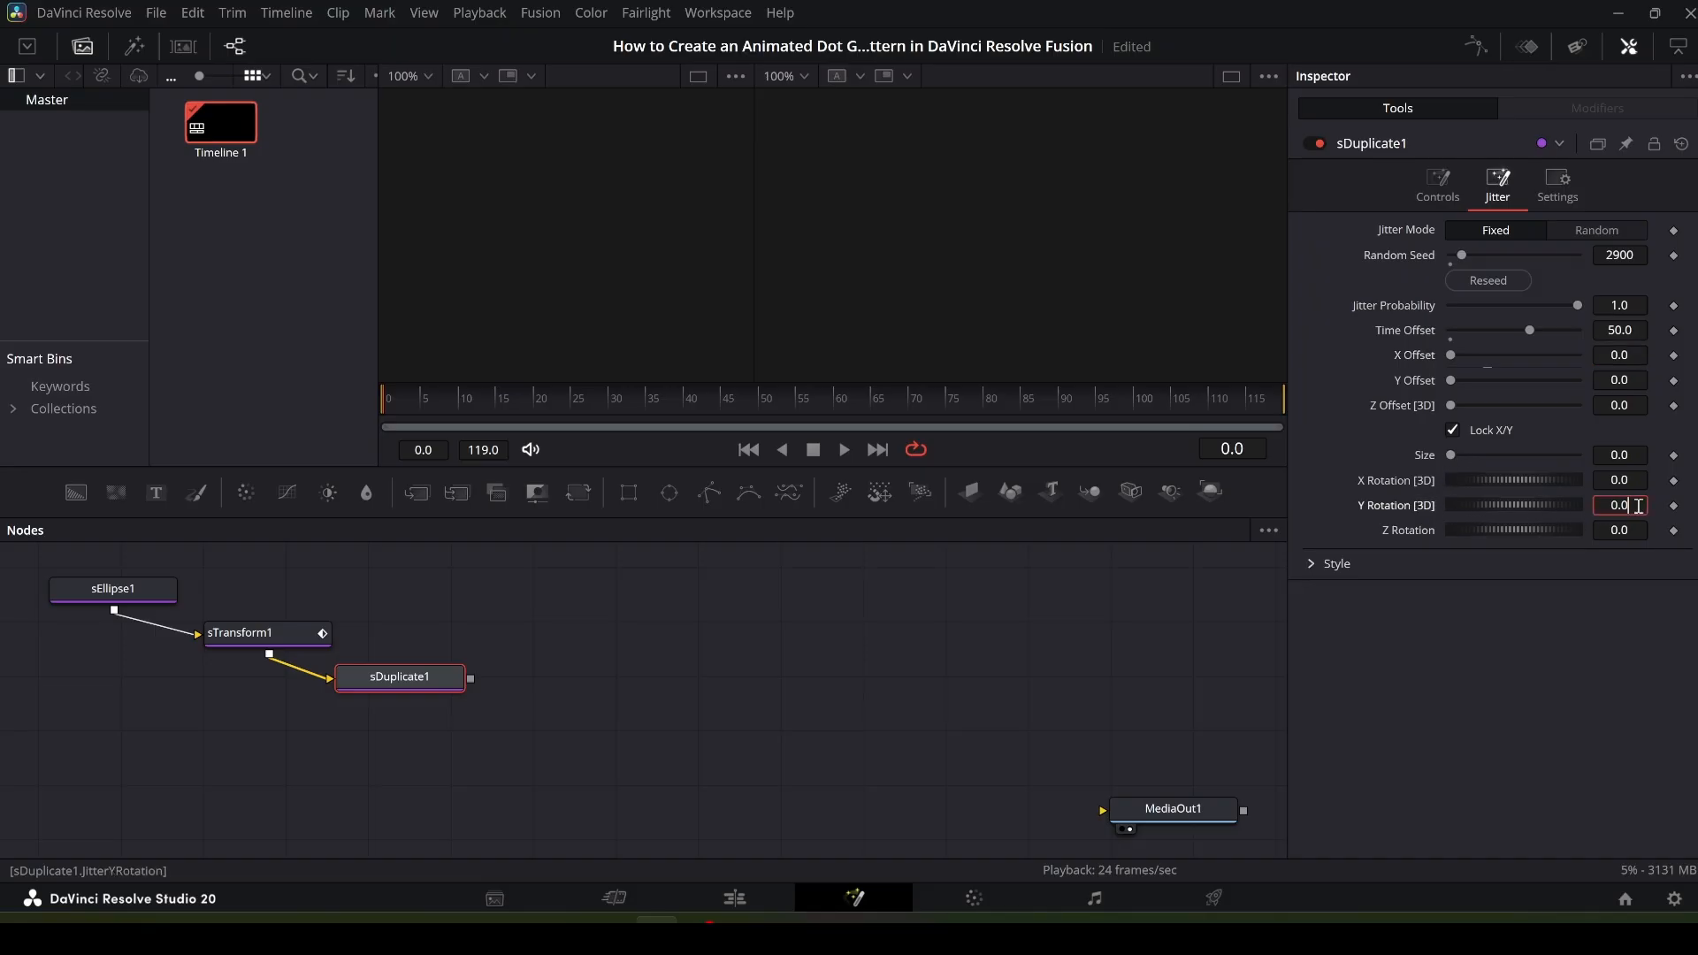
{"action": "key", "text": "BackSpace"}
{"action": "key", "text": "BackSpace"}
{"action": "key", "text": "BackSpace"}
{"action": "type", "text": "114."}
{"action": "key", "text": "Tab"}
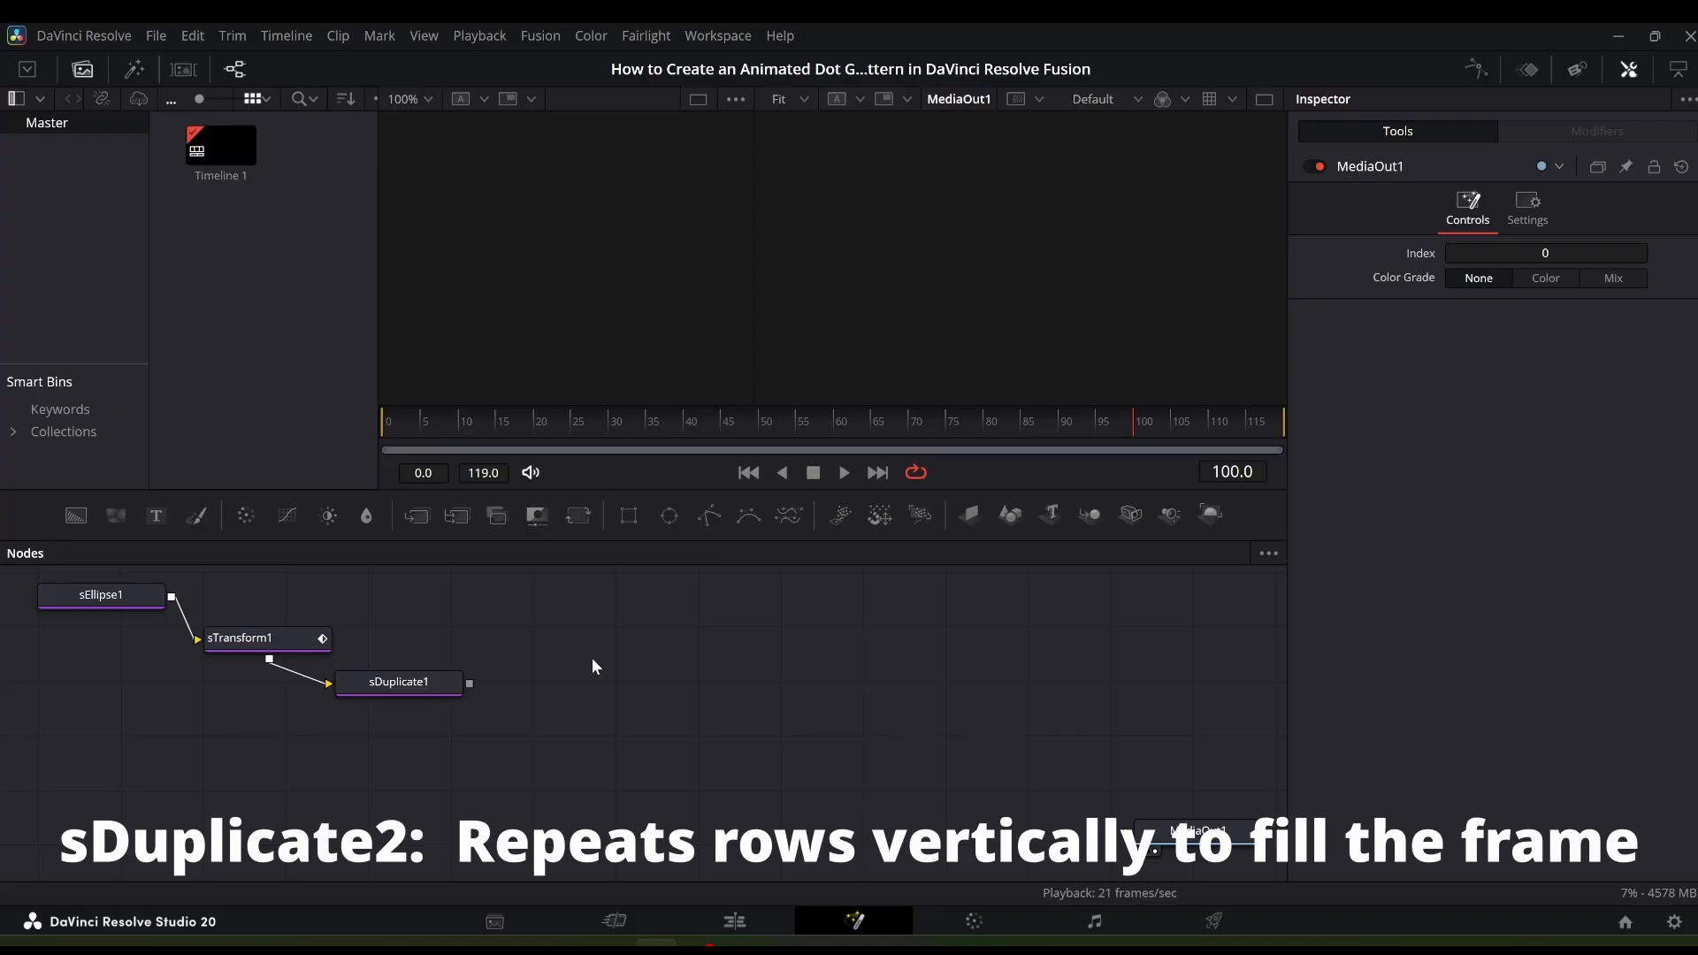
- Add a second sDuplicate node and connect sDuplicate1's output into it
{"action": "key", "text": "shift+space"}
{"action": "type", "text": "transf"}
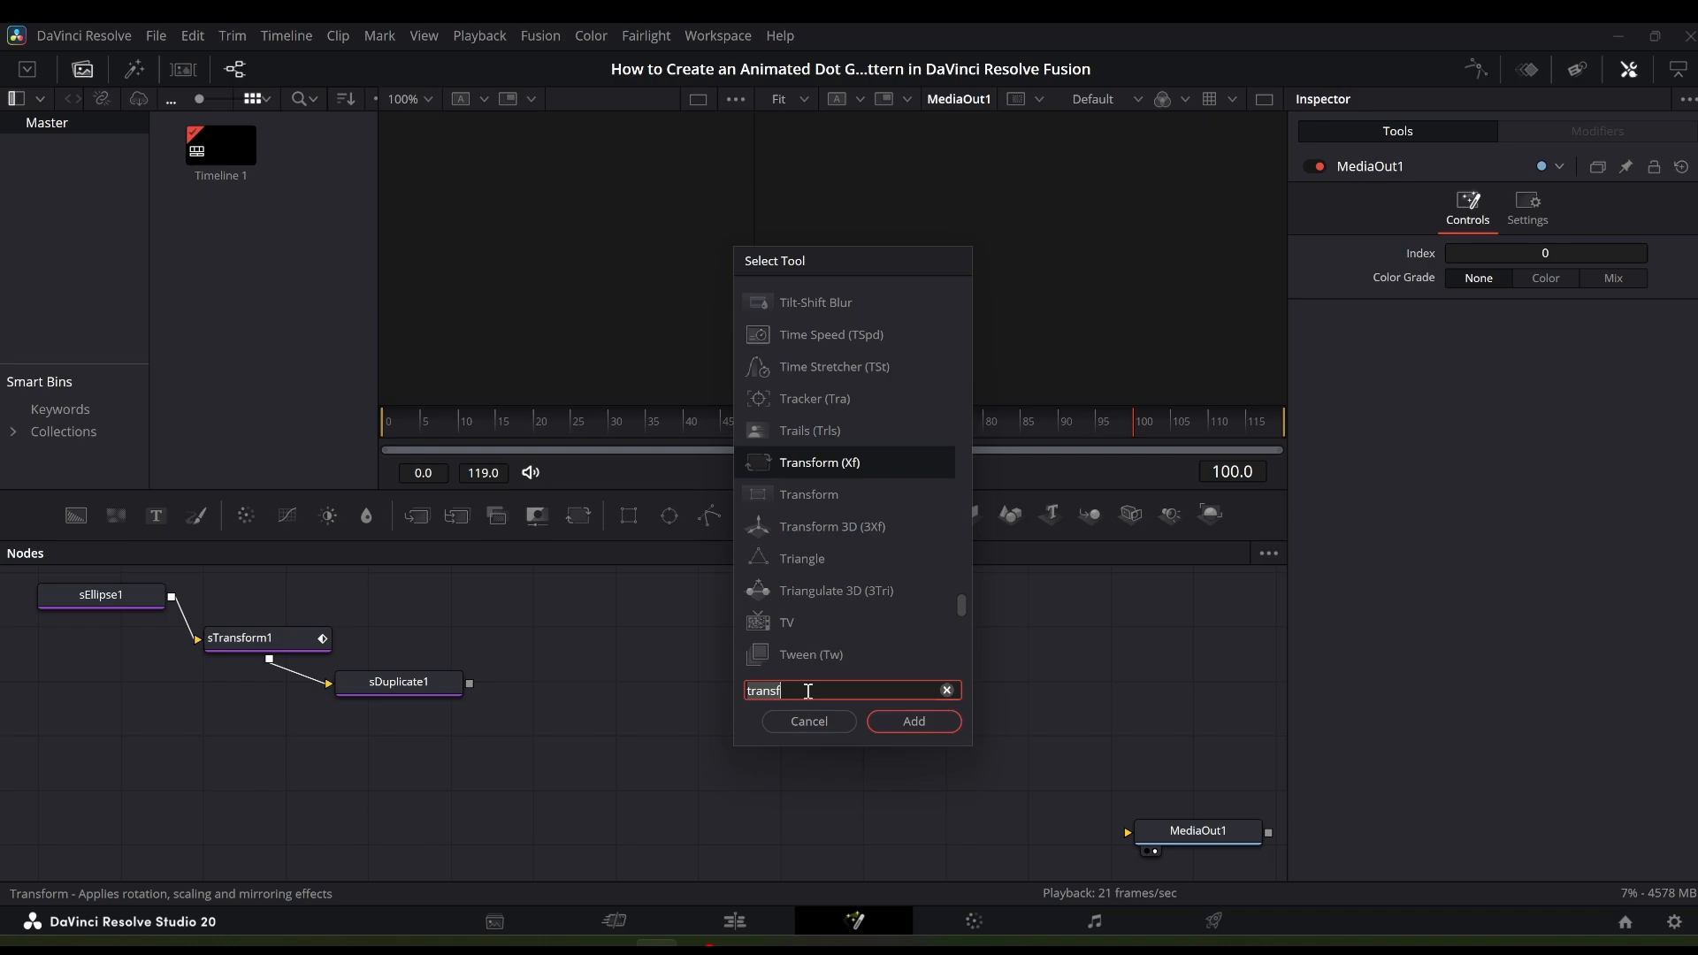
{"action": "type", "text": "sdupl"}
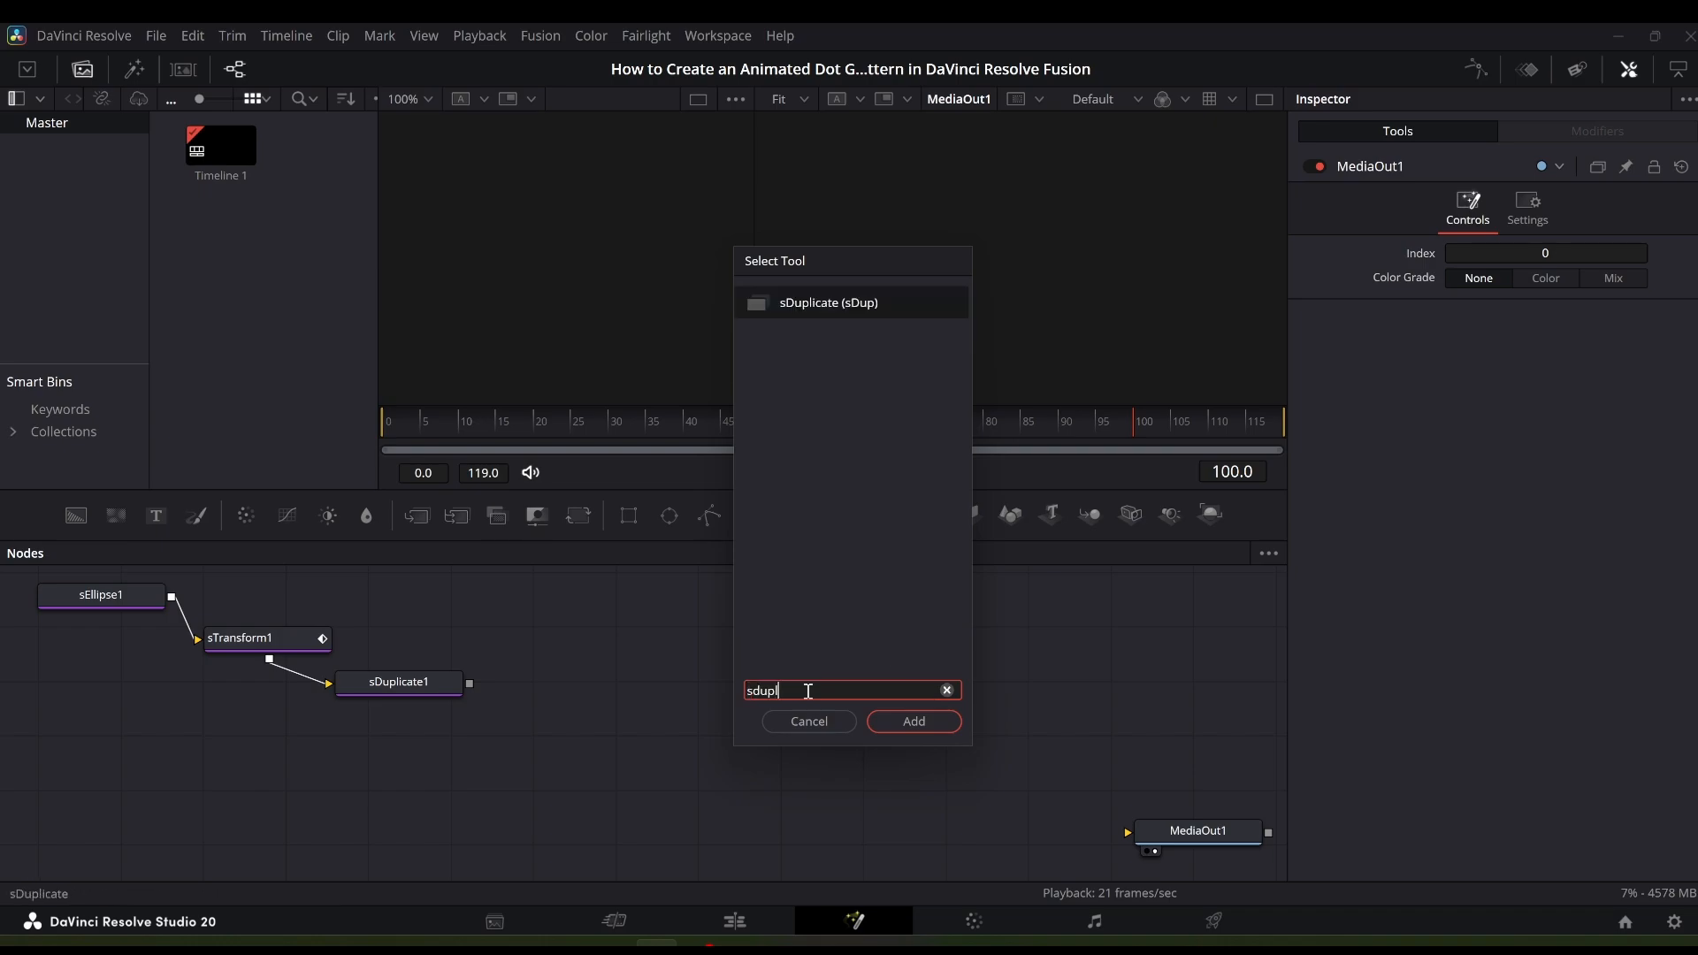
{"action": "left_click", "coordinate": [916, 721]}
{"action": "left_click_drag", "start_coordinate": [570, 656], "coordinate": [539, 765]}
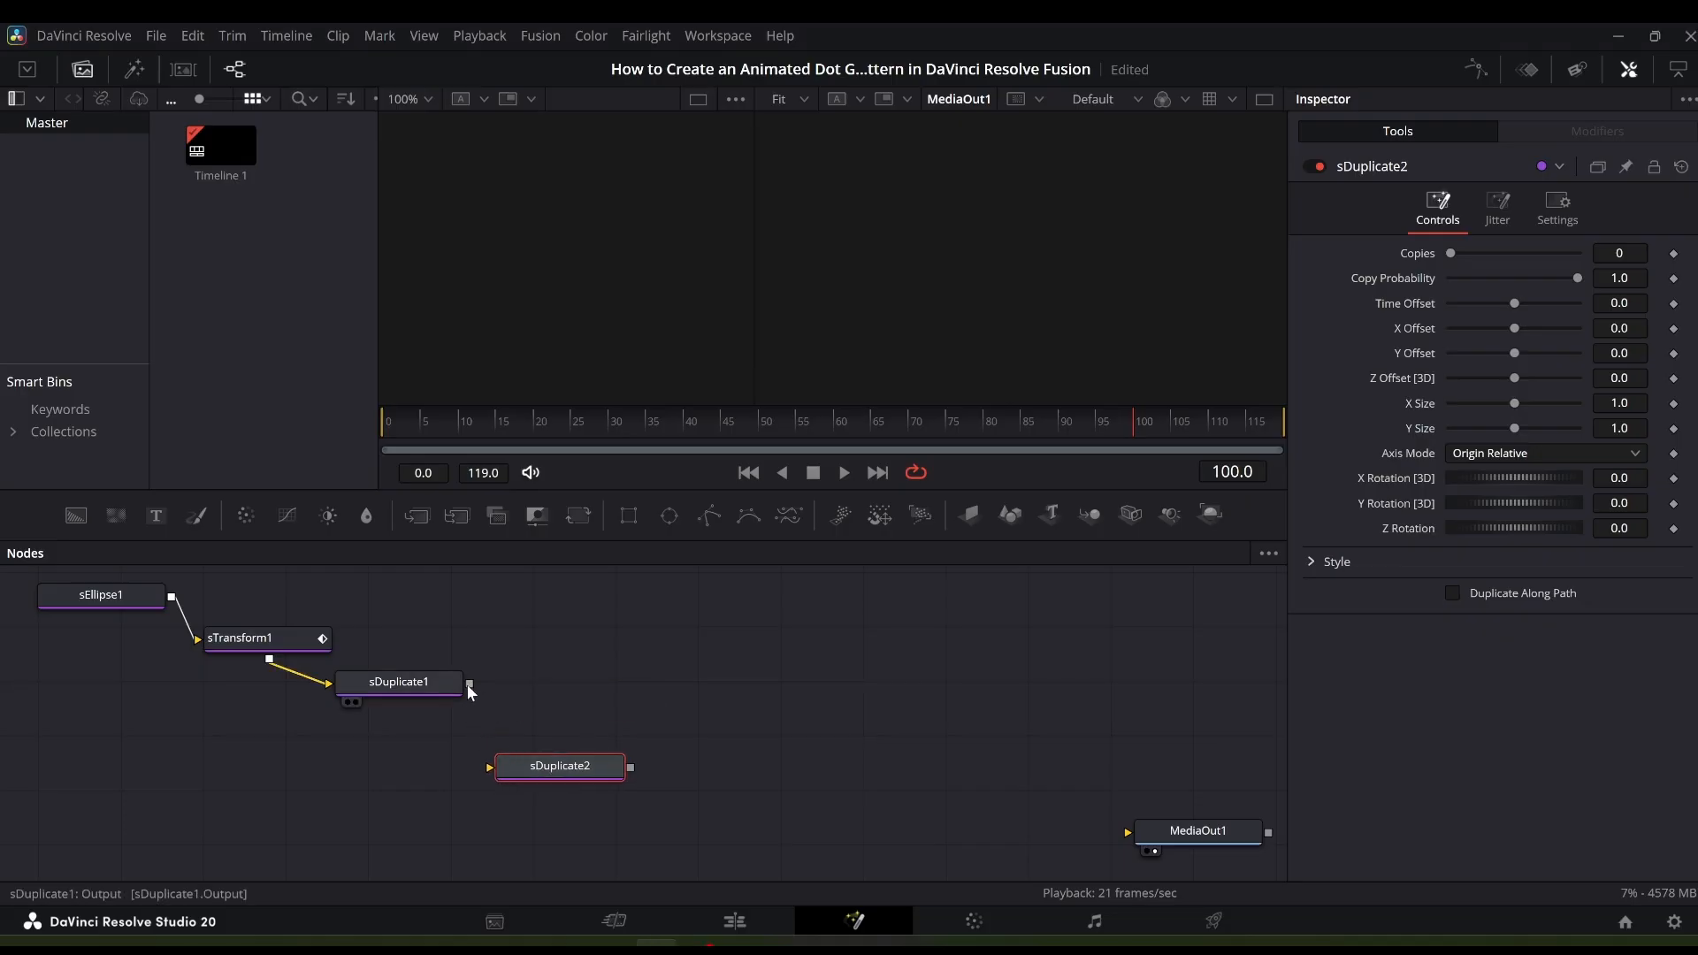
{"action": "left_click_drag", "start_coordinate": [469, 684], "coordinate": [508, 751]}
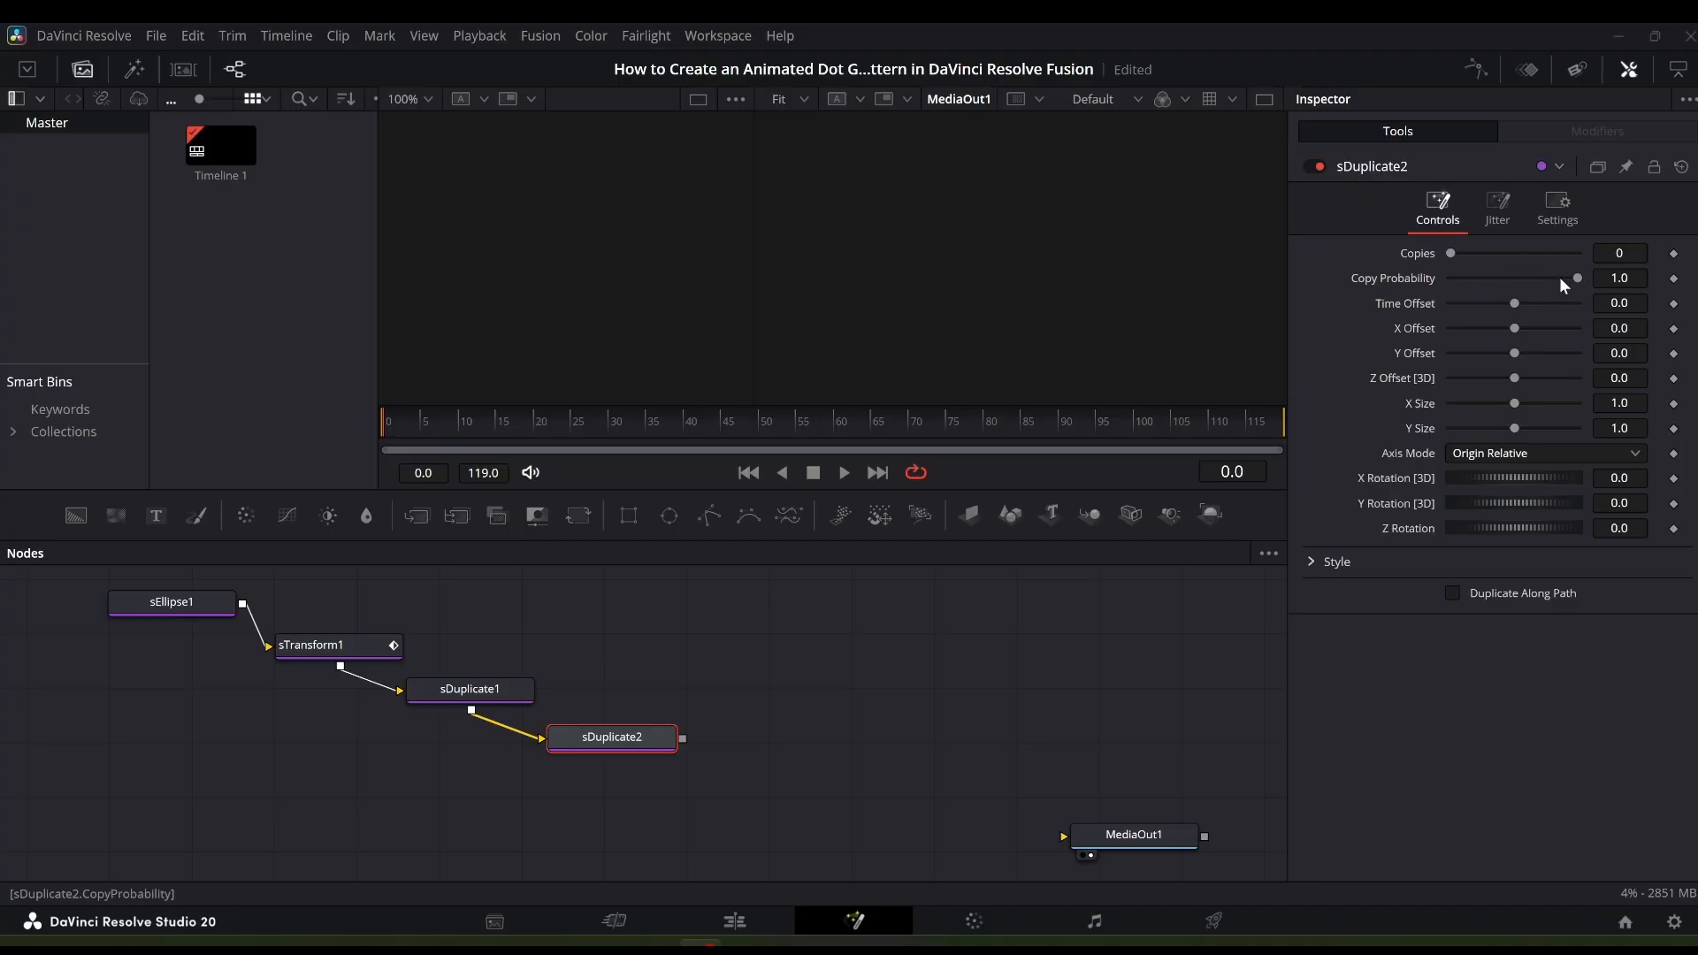
- Set sDuplicate2's Copies to 10 and Time Offset to 5
{"action": "left_click", "coordinate": [1614, 254]}
{"action": "type", "text": "10"}
{"action": "left_click", "coordinate": [1611, 279]}
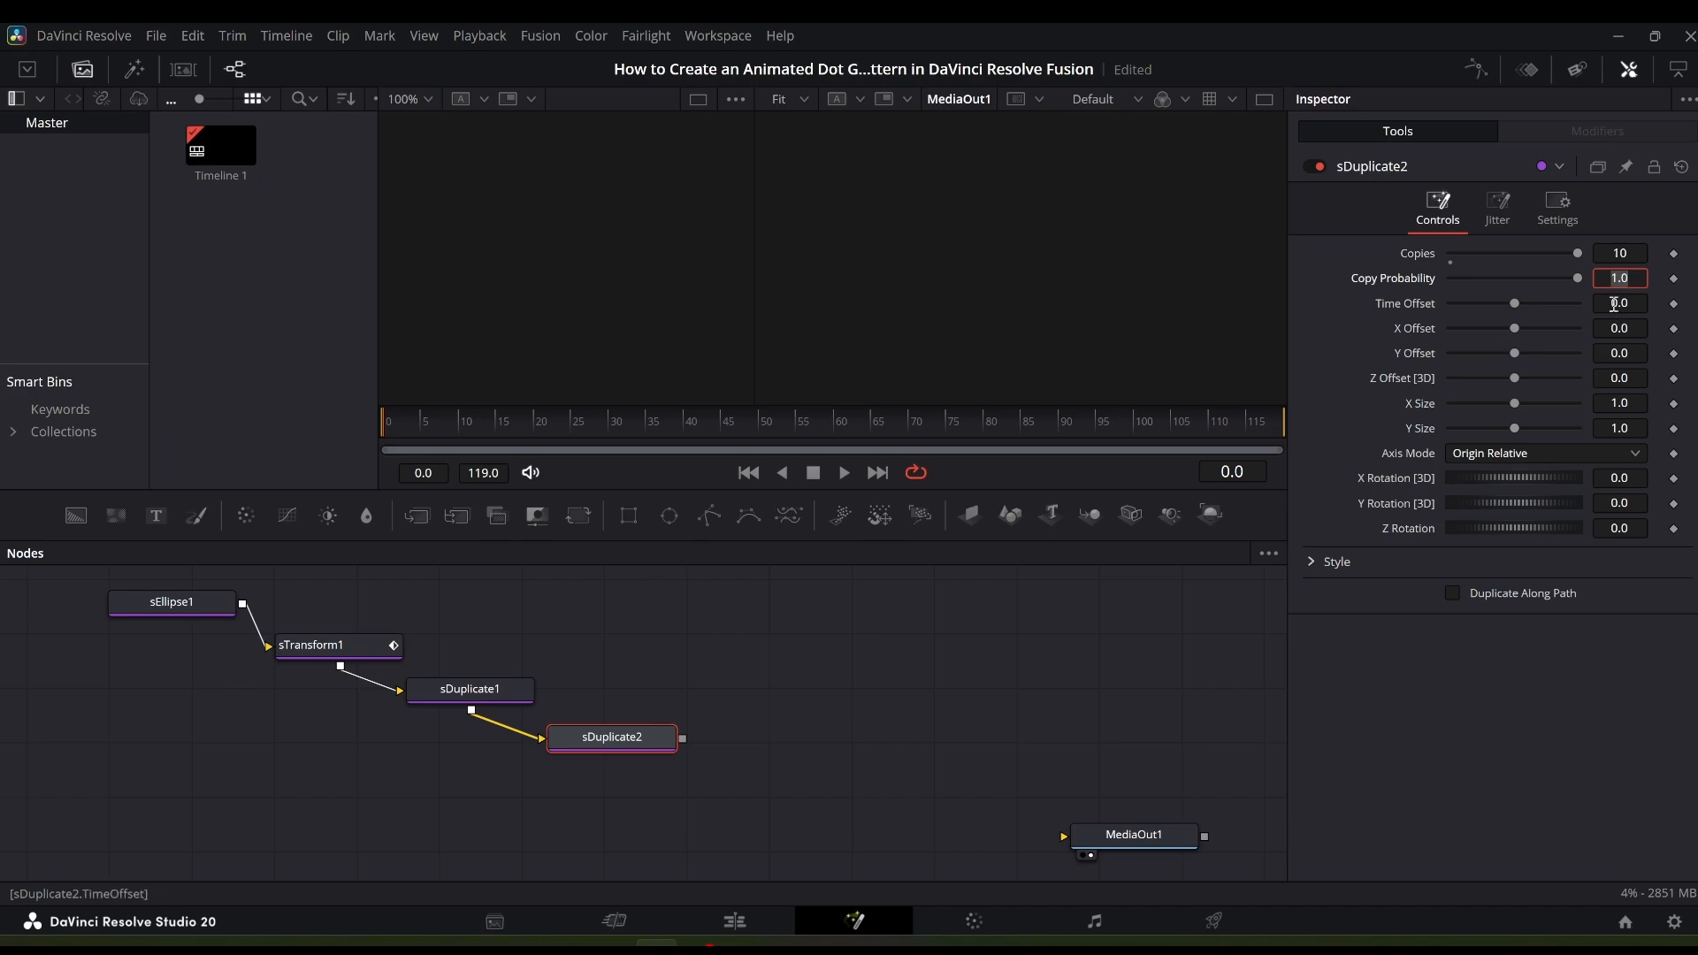
{"action": "left_click", "coordinate": [1617, 302]}
{"action": "type", "text": "5"}
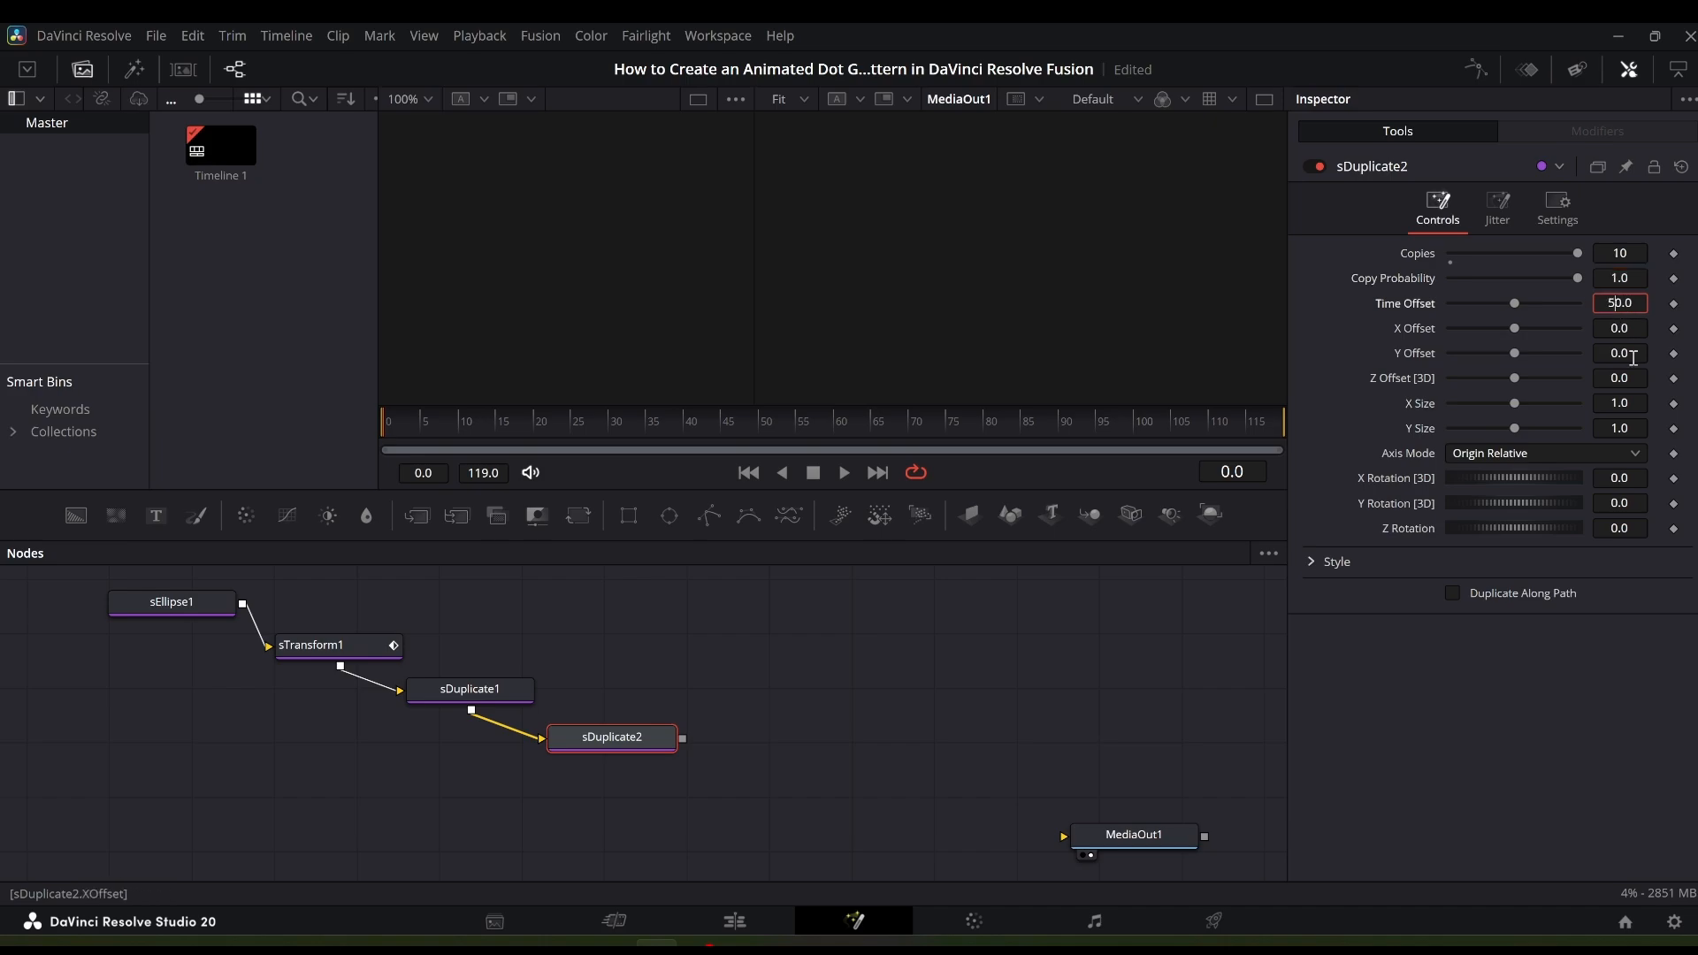
{"action": "key", "text": "Delete"}
{"action": "key", "text": "Tab"}
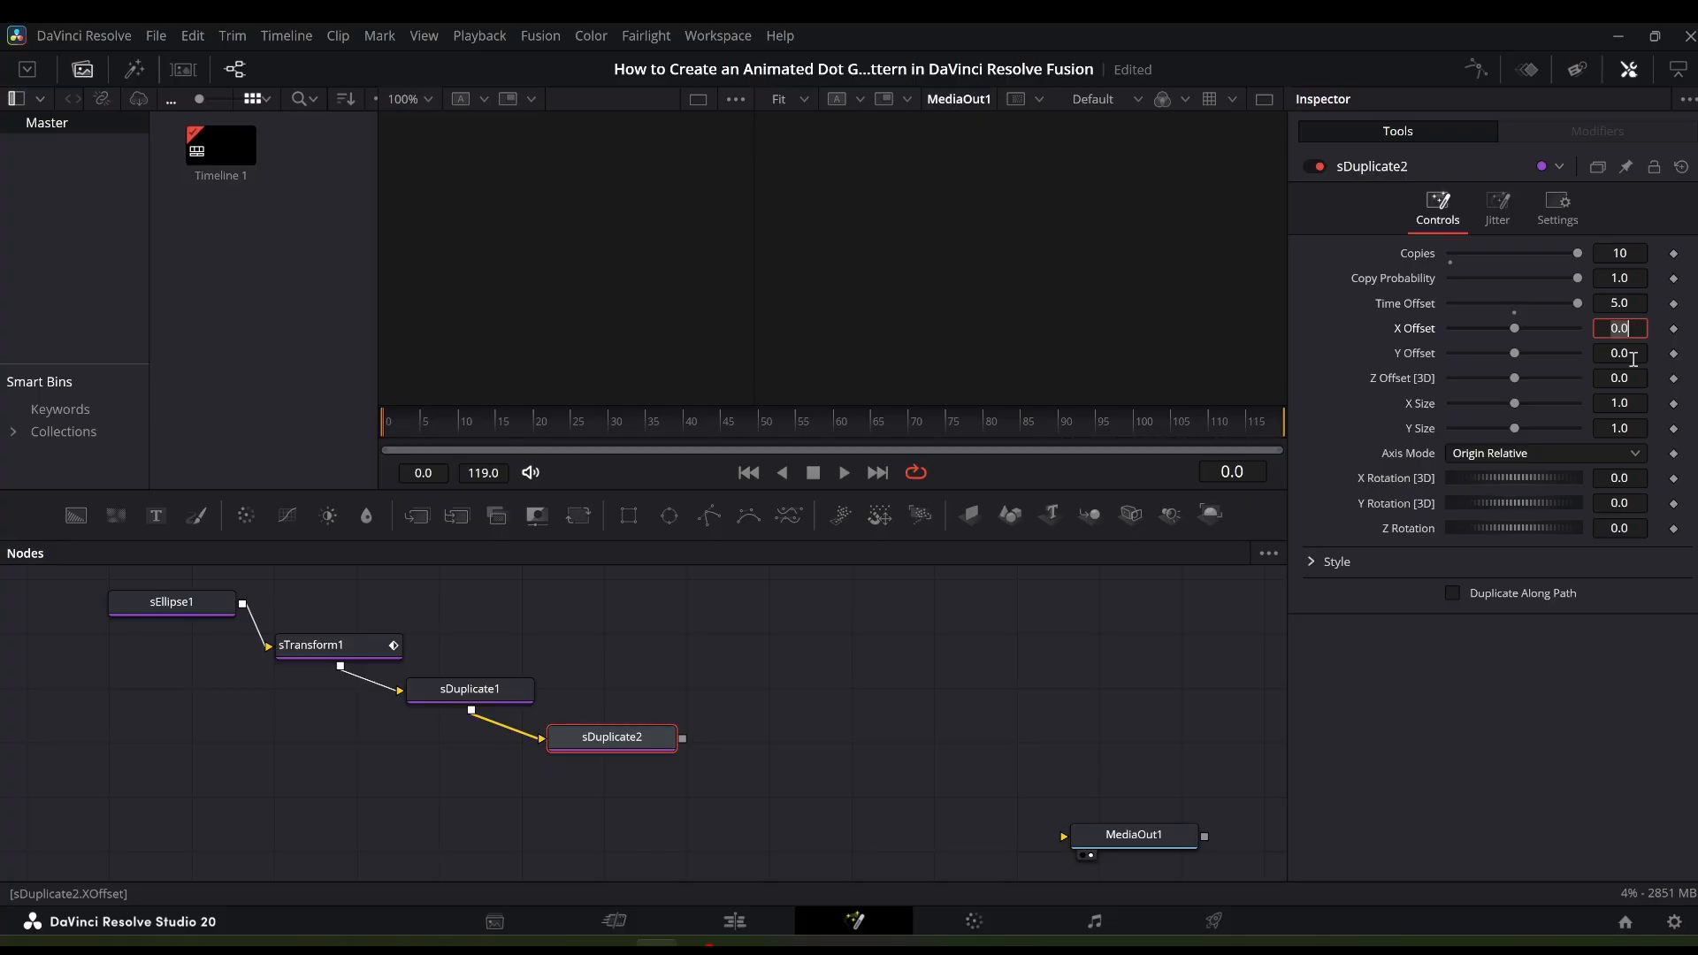
- Set sDuplicate2's X Offset to 0.0898
{"action": "left_click", "coordinate": [1638, 328]}
{"action": "type", "text": "898"}
{"action": "key", "text": "Tab"}
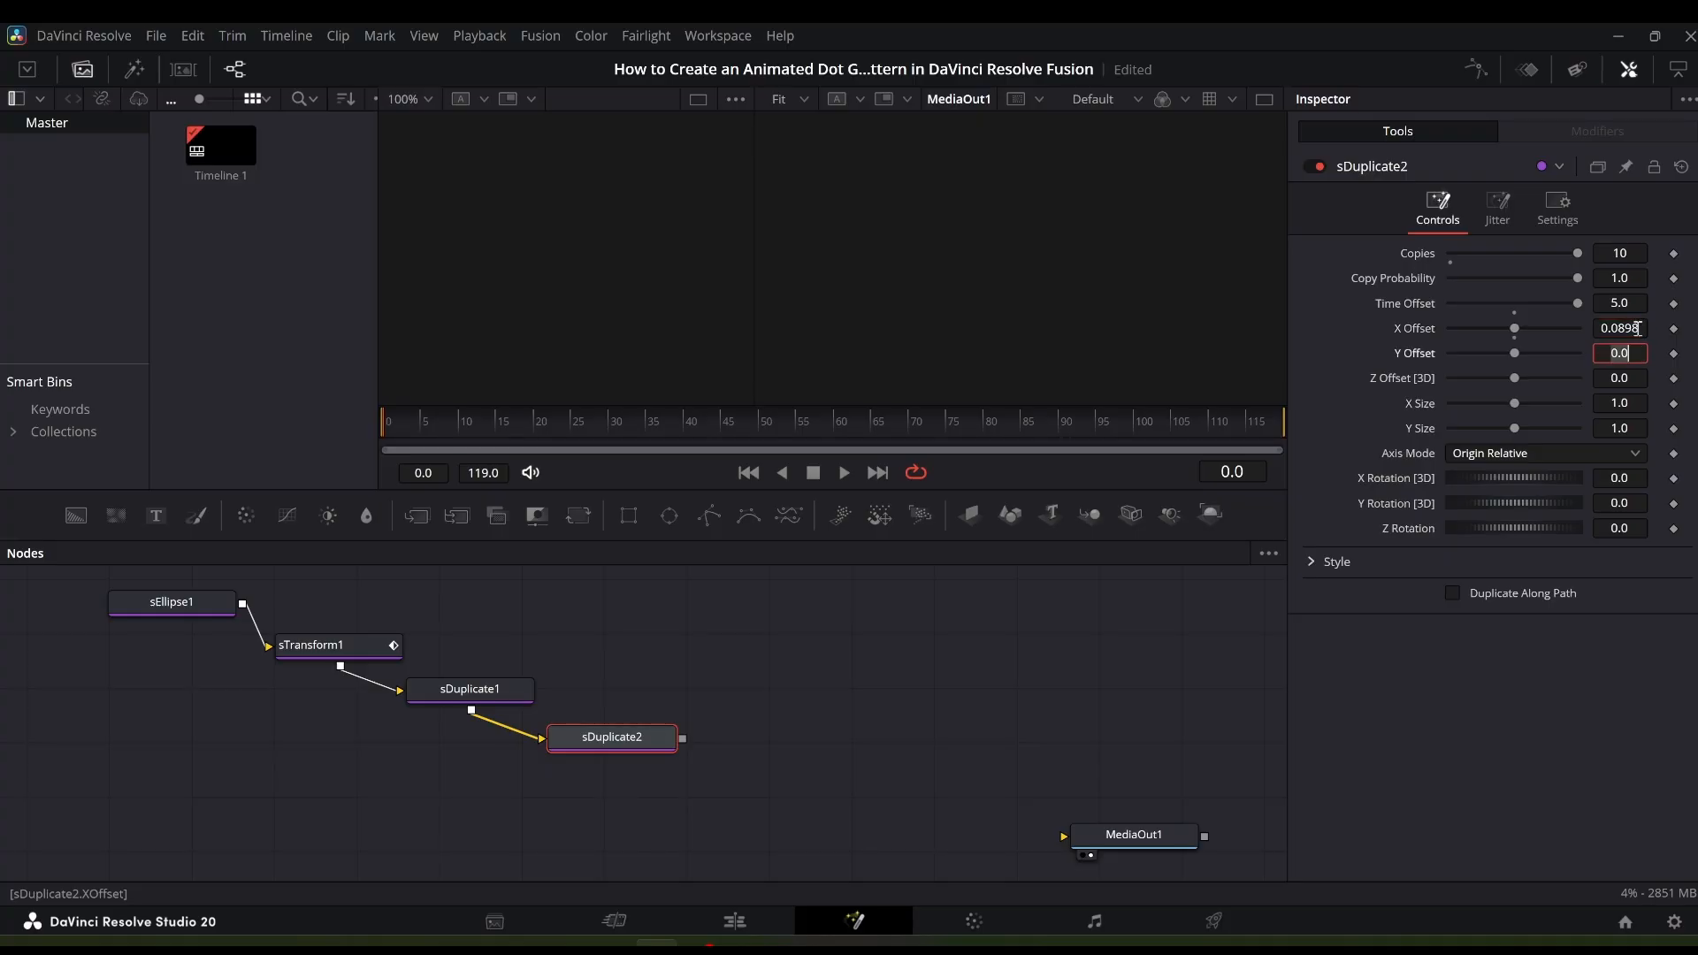
- Set sDuplicate2's jitter Random Seed to 219 and jitter Time Offset to 50
{"action": "left_click", "coordinate": [1498, 220]}
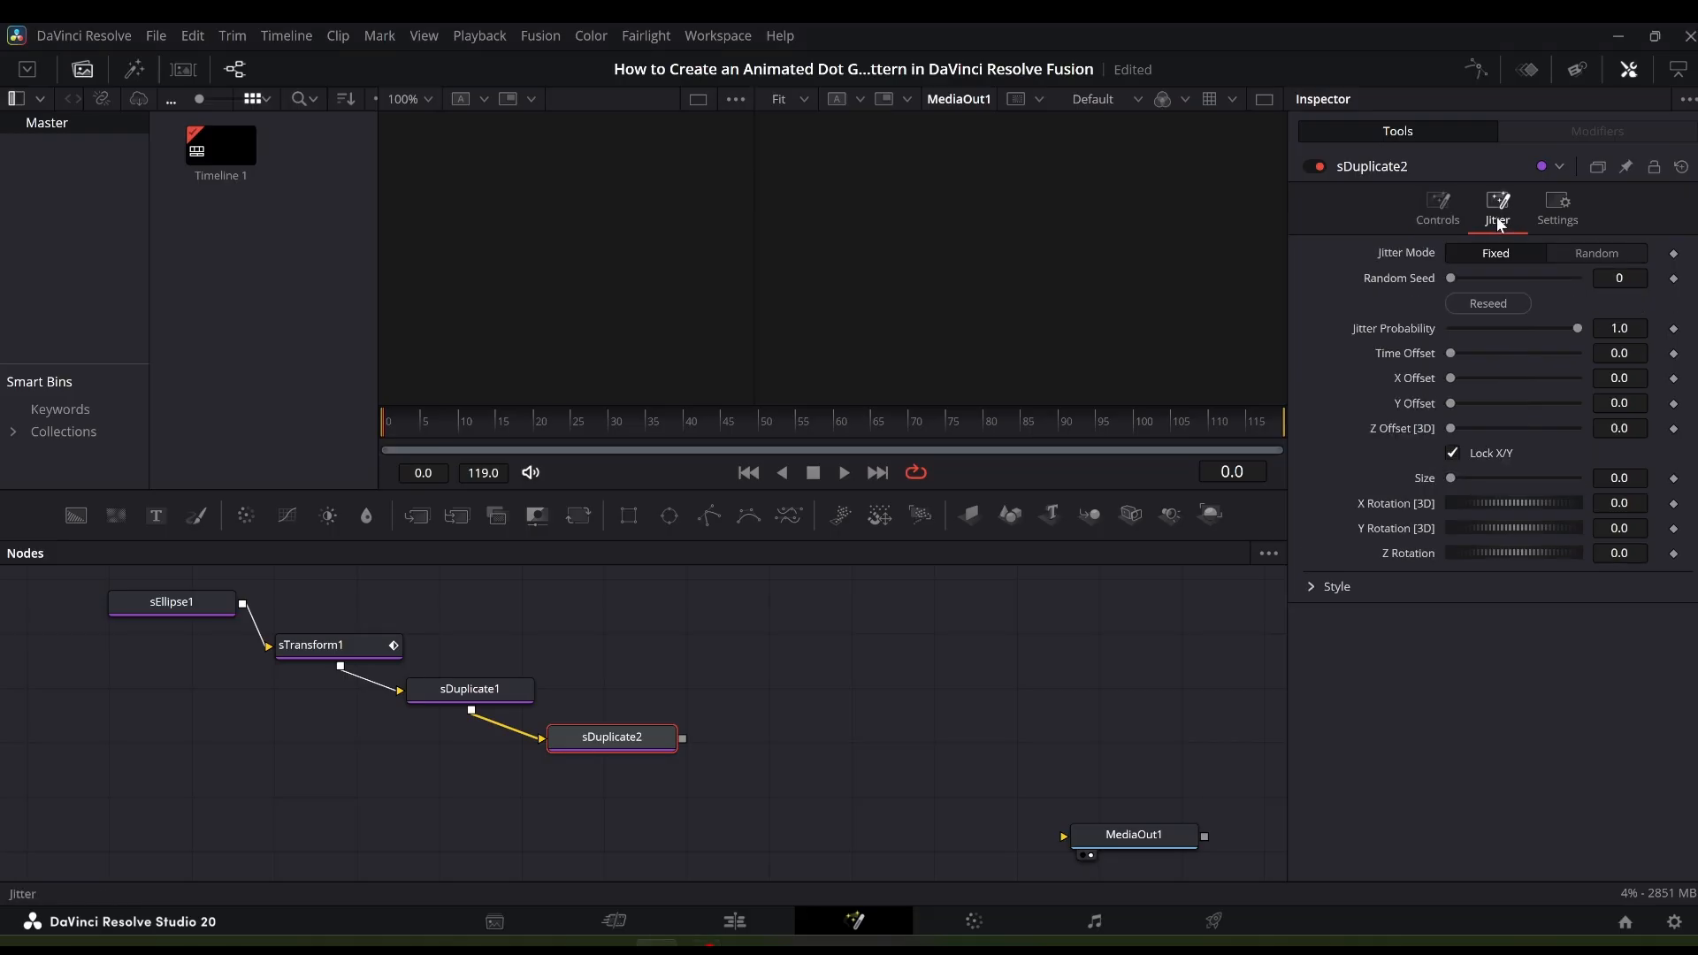
{"action": "left_click", "coordinate": [1629, 280]}
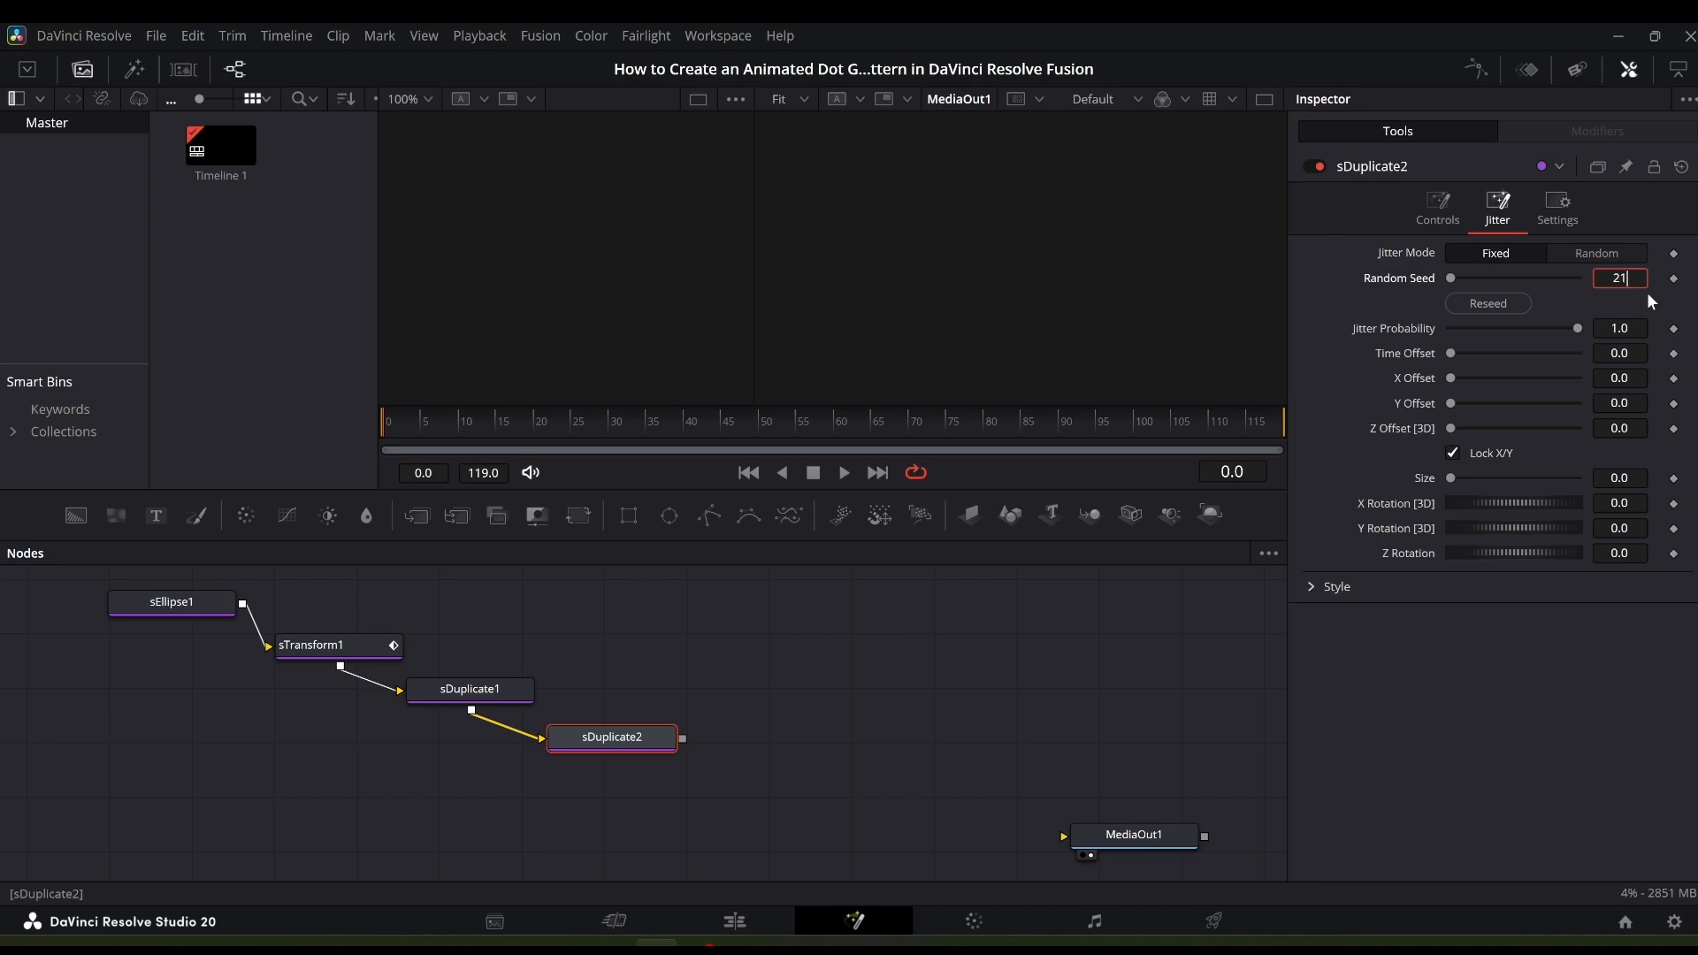
{"action": "key", "text": "Tab"}
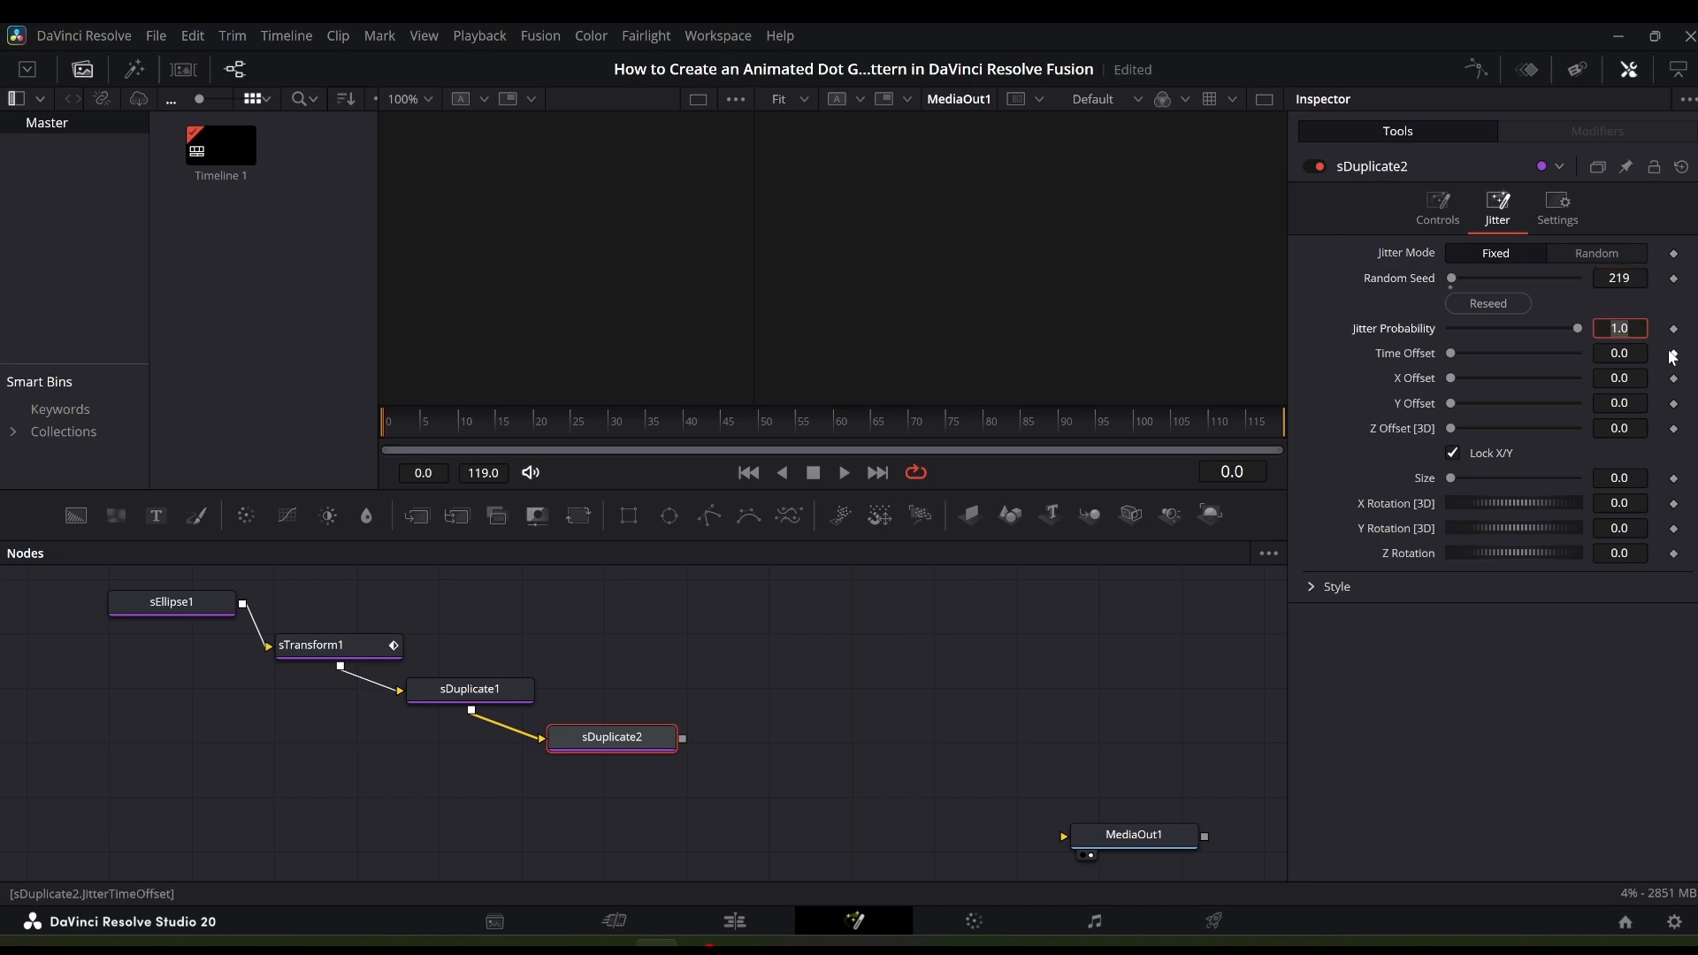
{"action": "left_click", "coordinate": [1619, 353]}
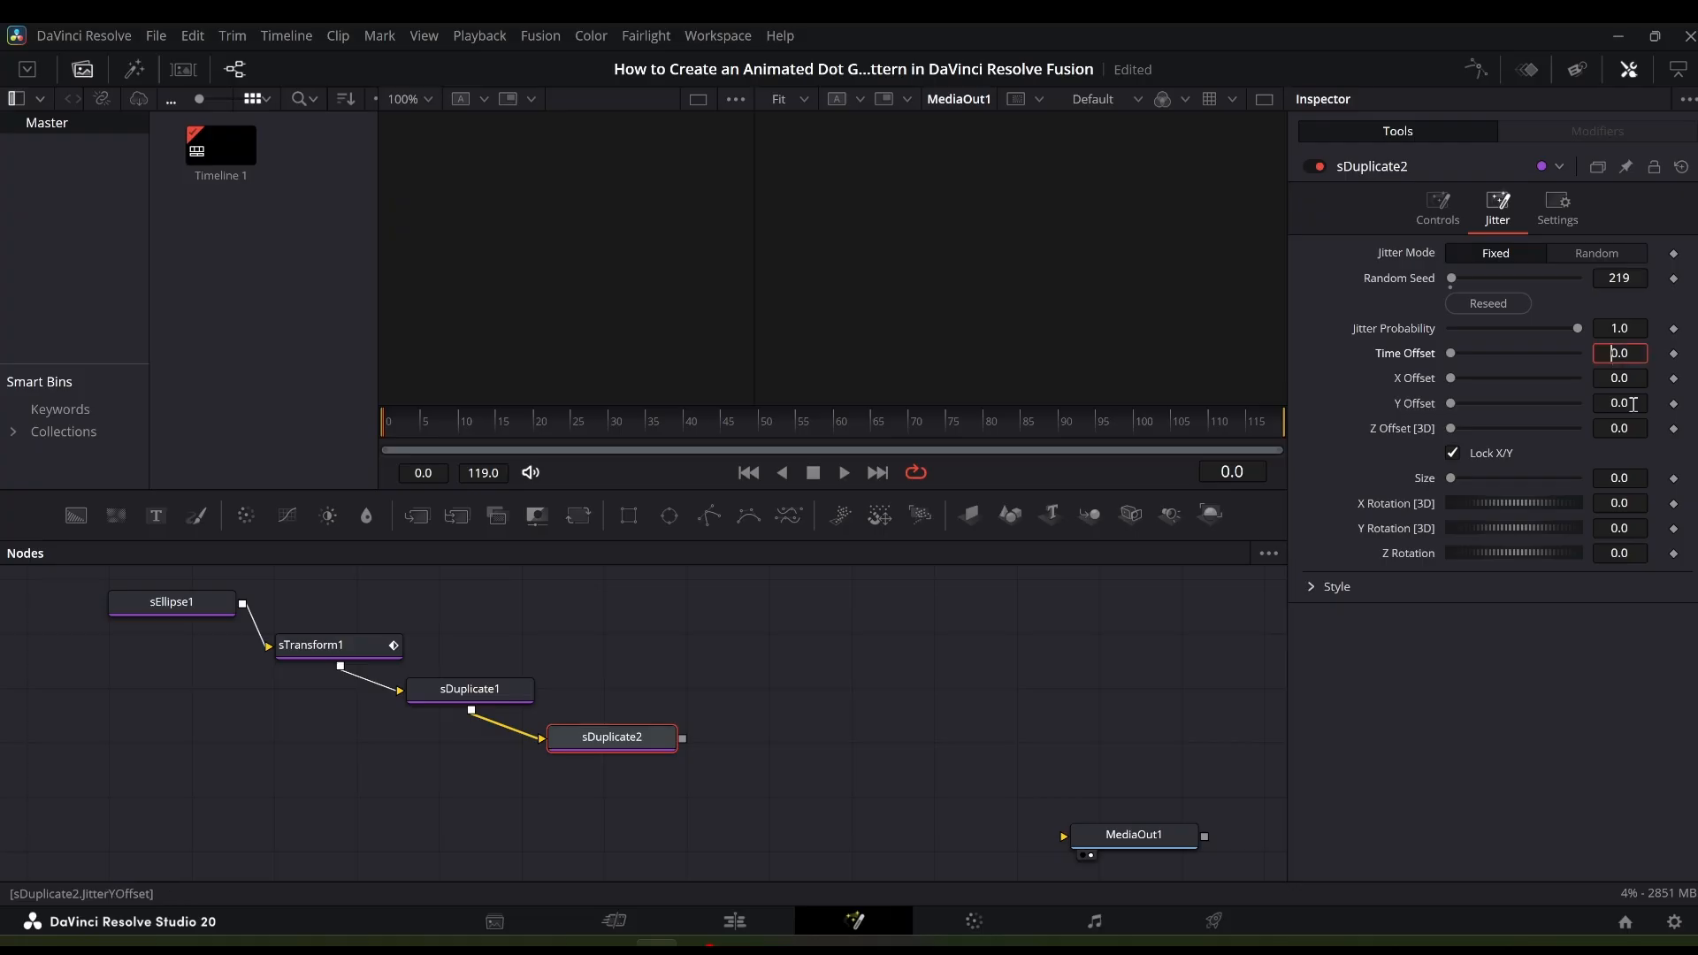
{"action": "type", "text": "50"}
{"action": "key", "text": "Return"}
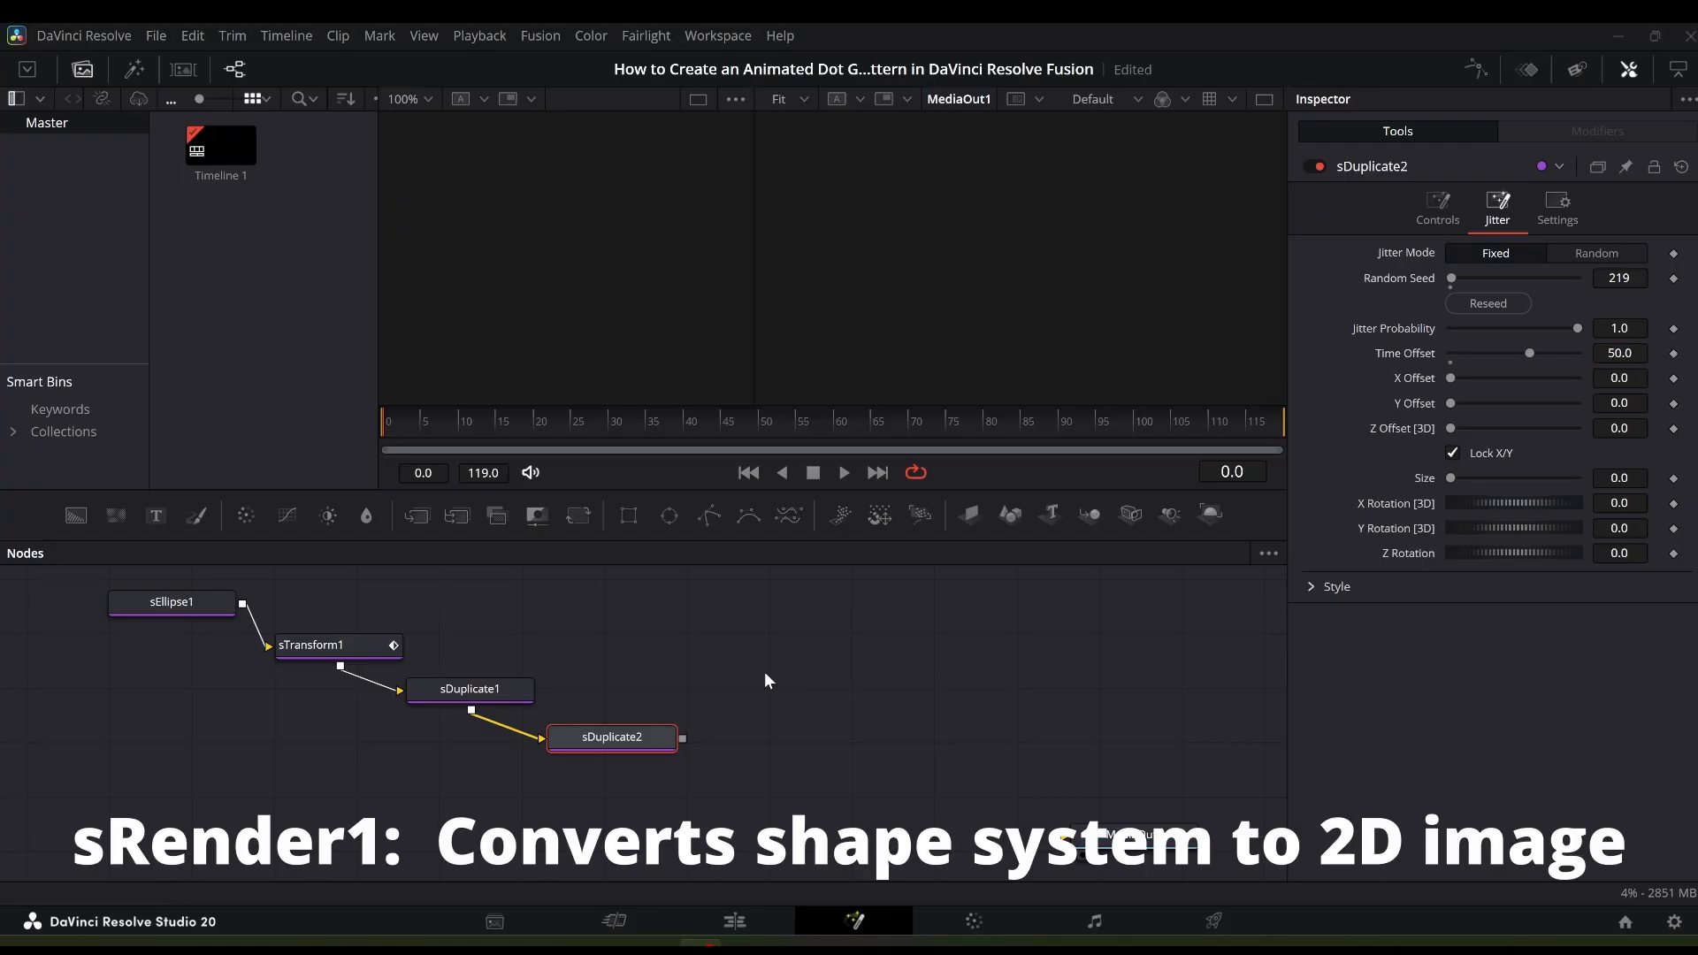
- Add an sRender node and connect sDuplicate2's output into it
{"action": "left_click", "coordinate": [775, 675]}
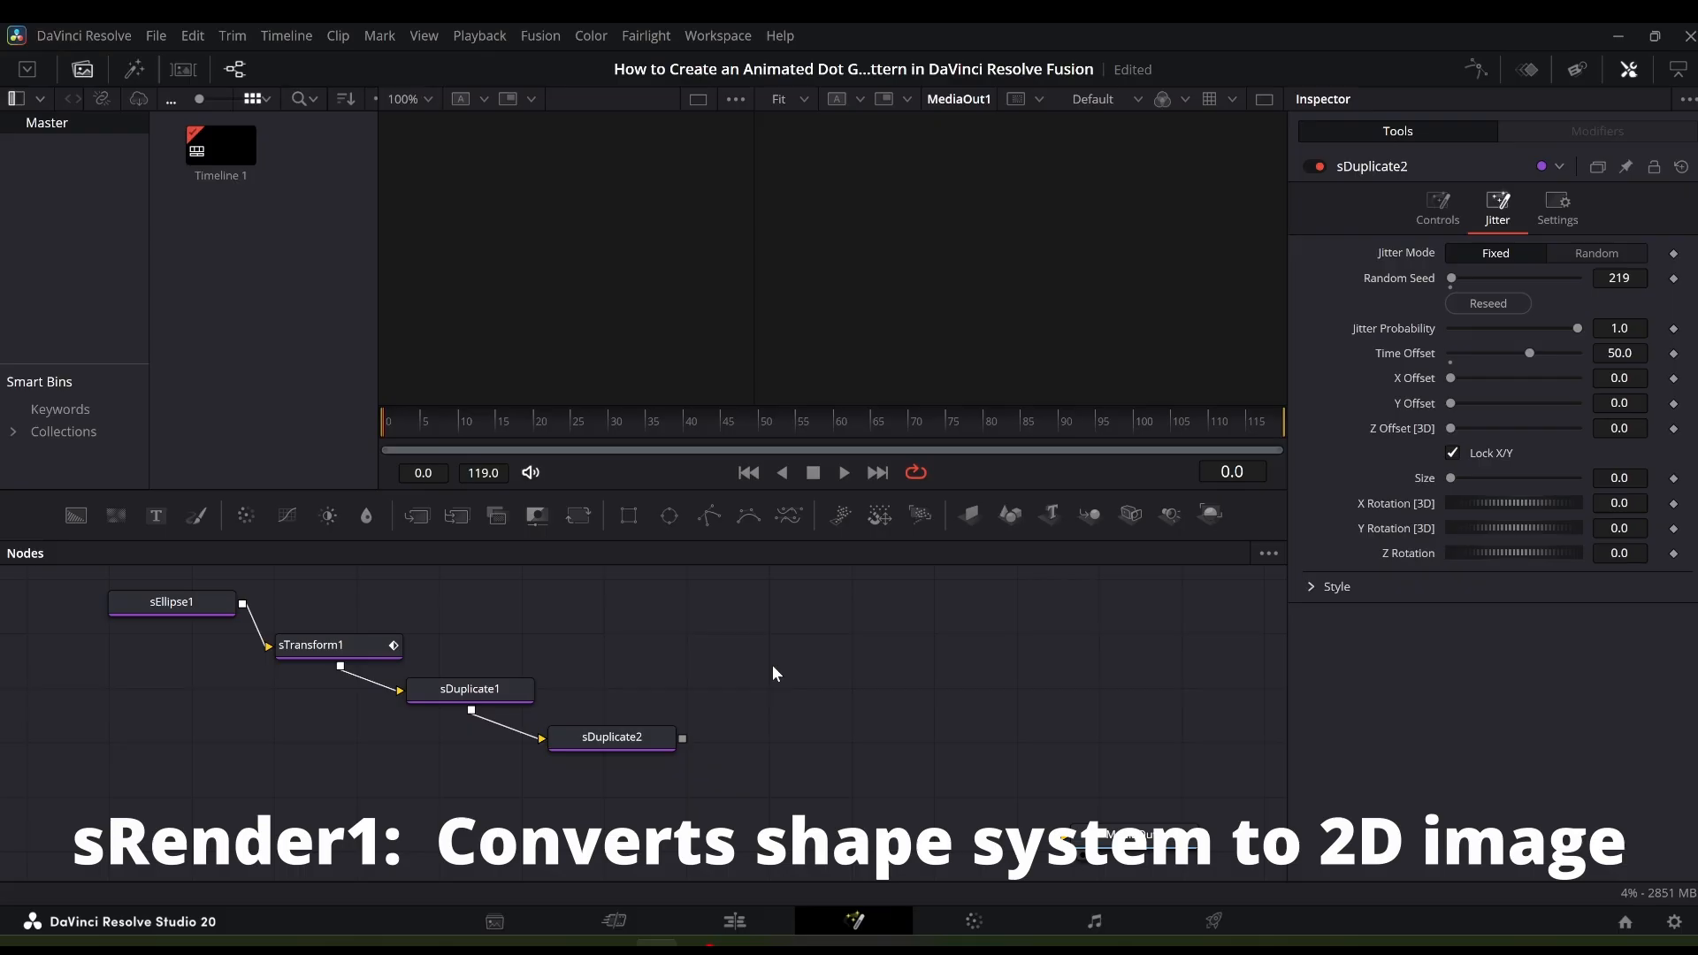
{"action": "key", "text": "shift+space"}
{"action": "type", "text": "sdupli"}
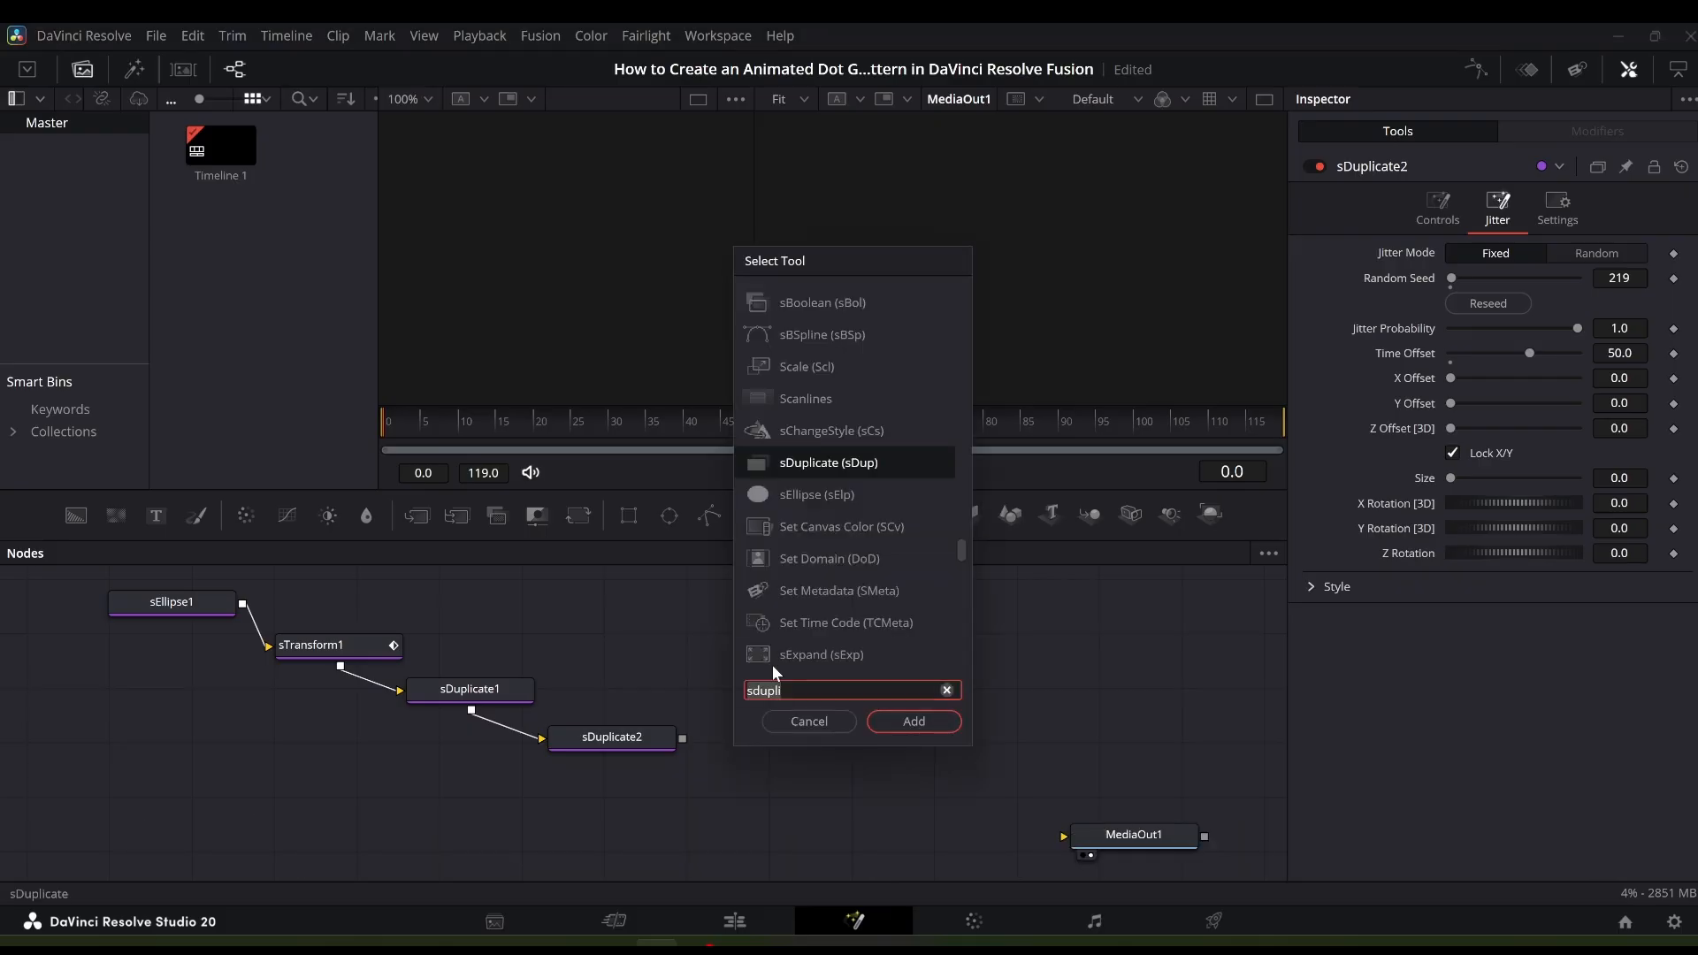
{"action": "type", "text": "s"}
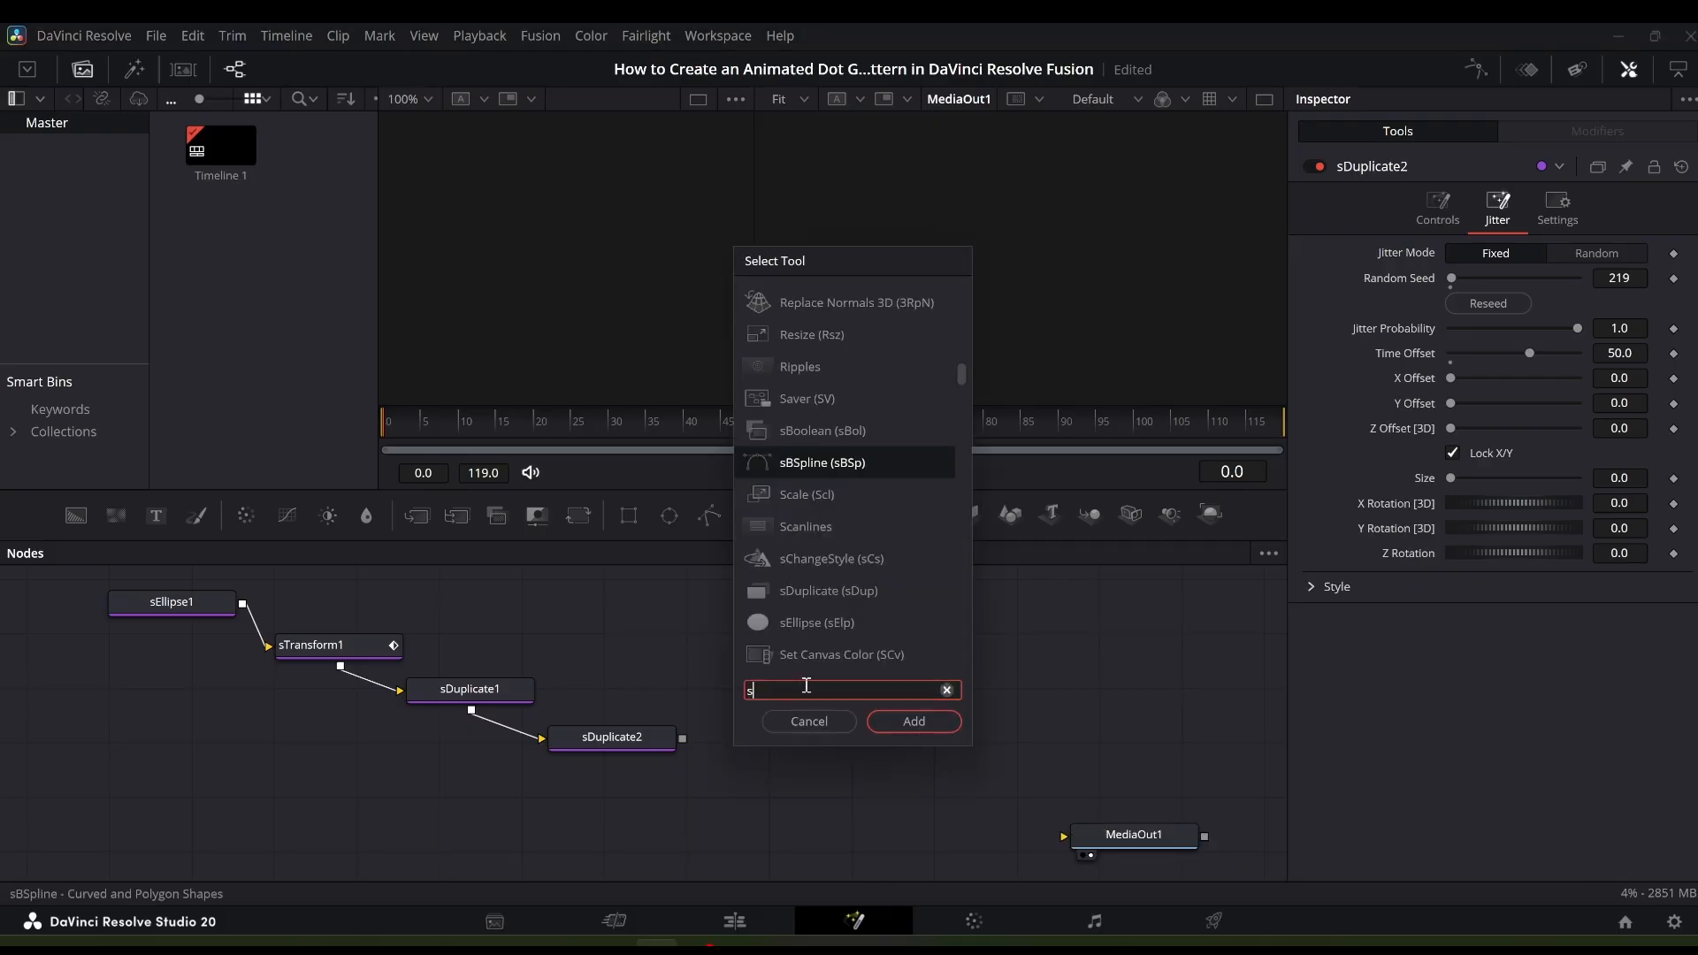
{"action": "type", "text": "ren"}
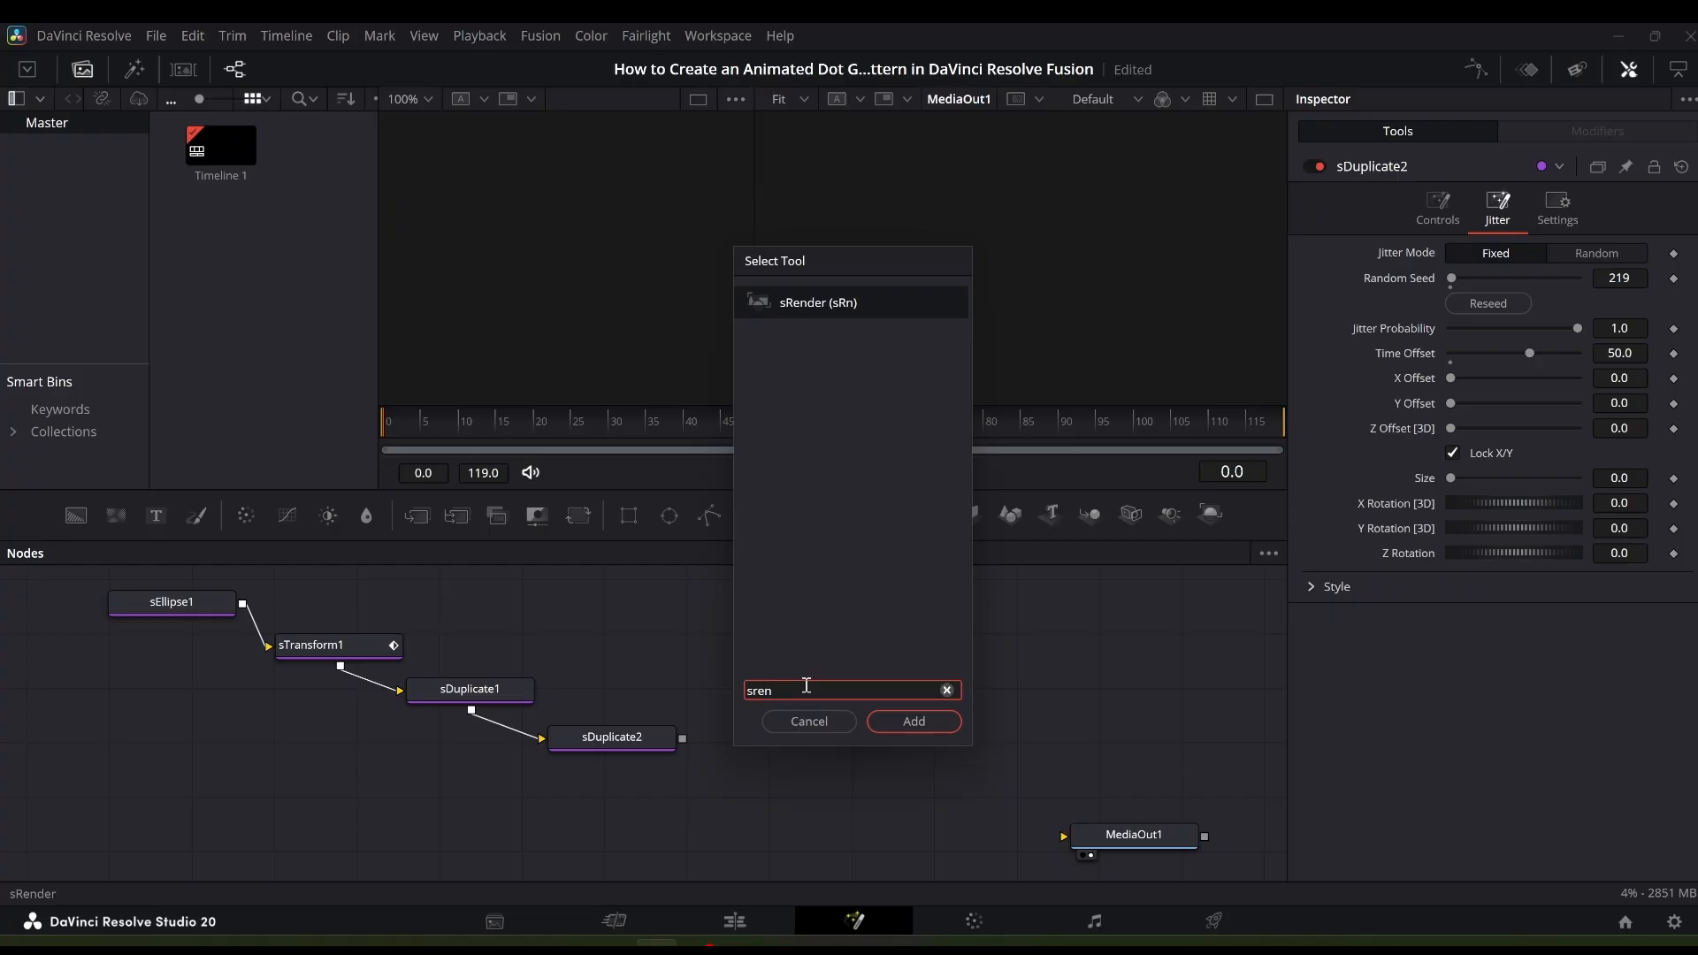
{"action": "left_click", "coordinate": [921, 721]}
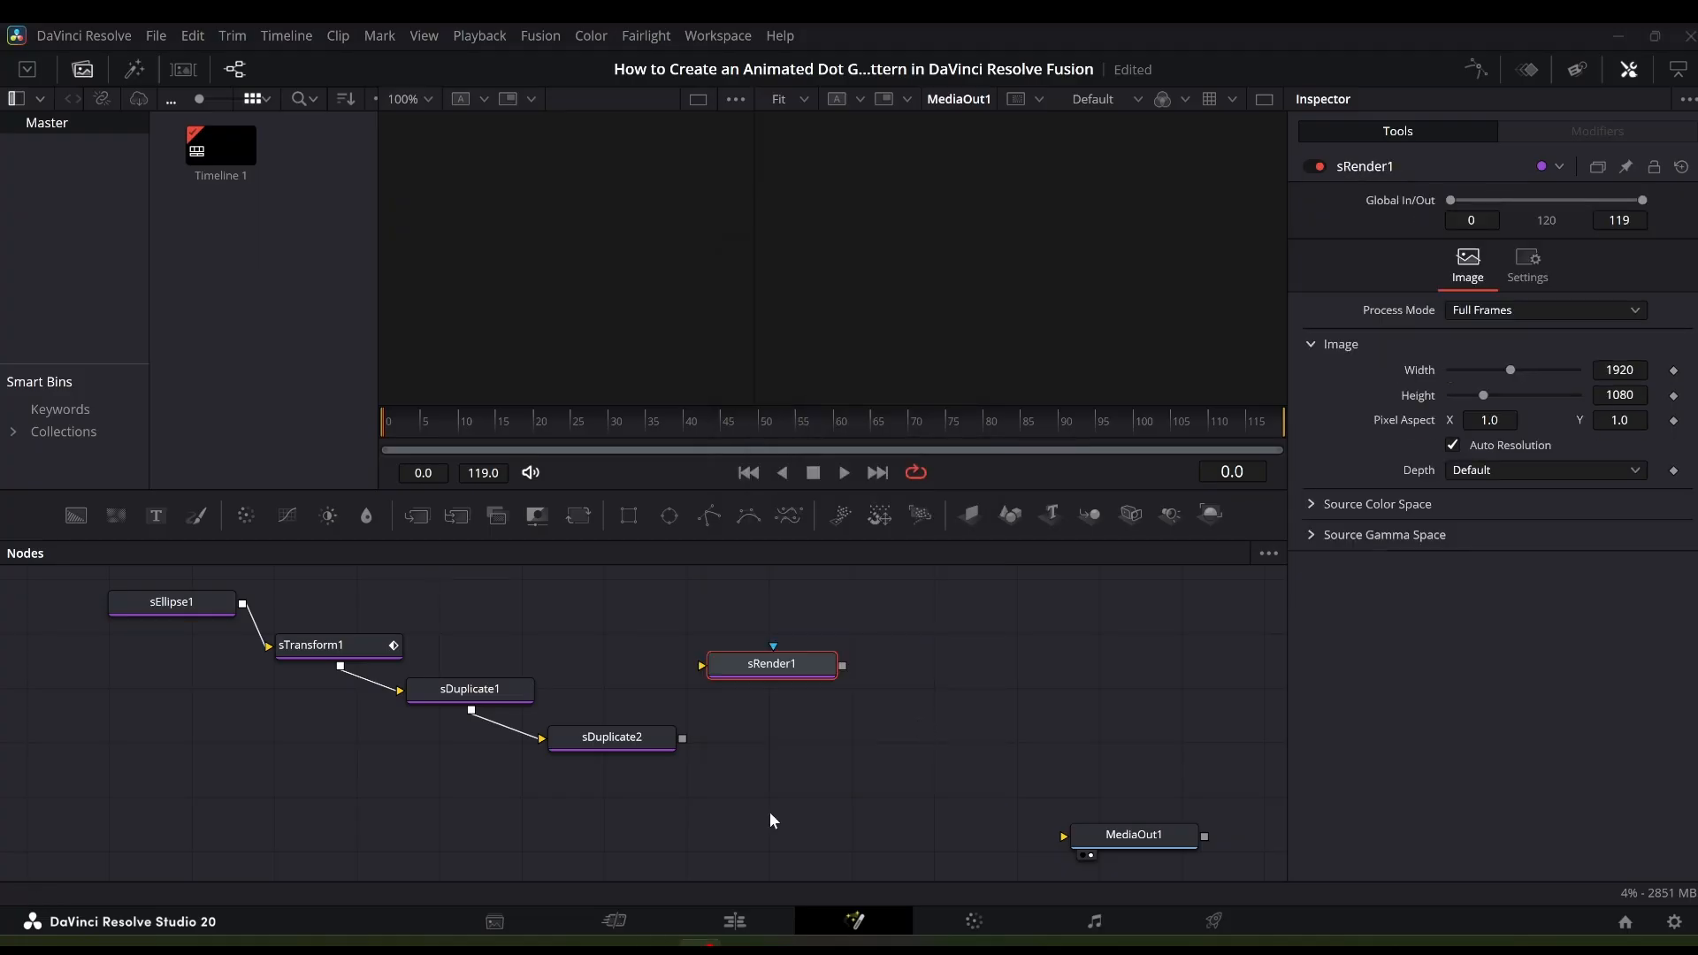
{"action": "left_click_drag", "start_coordinate": [788, 672], "coordinate": [764, 826]}
{"action": "left_click_drag", "start_coordinate": [683, 738], "coordinate": [718, 789]}
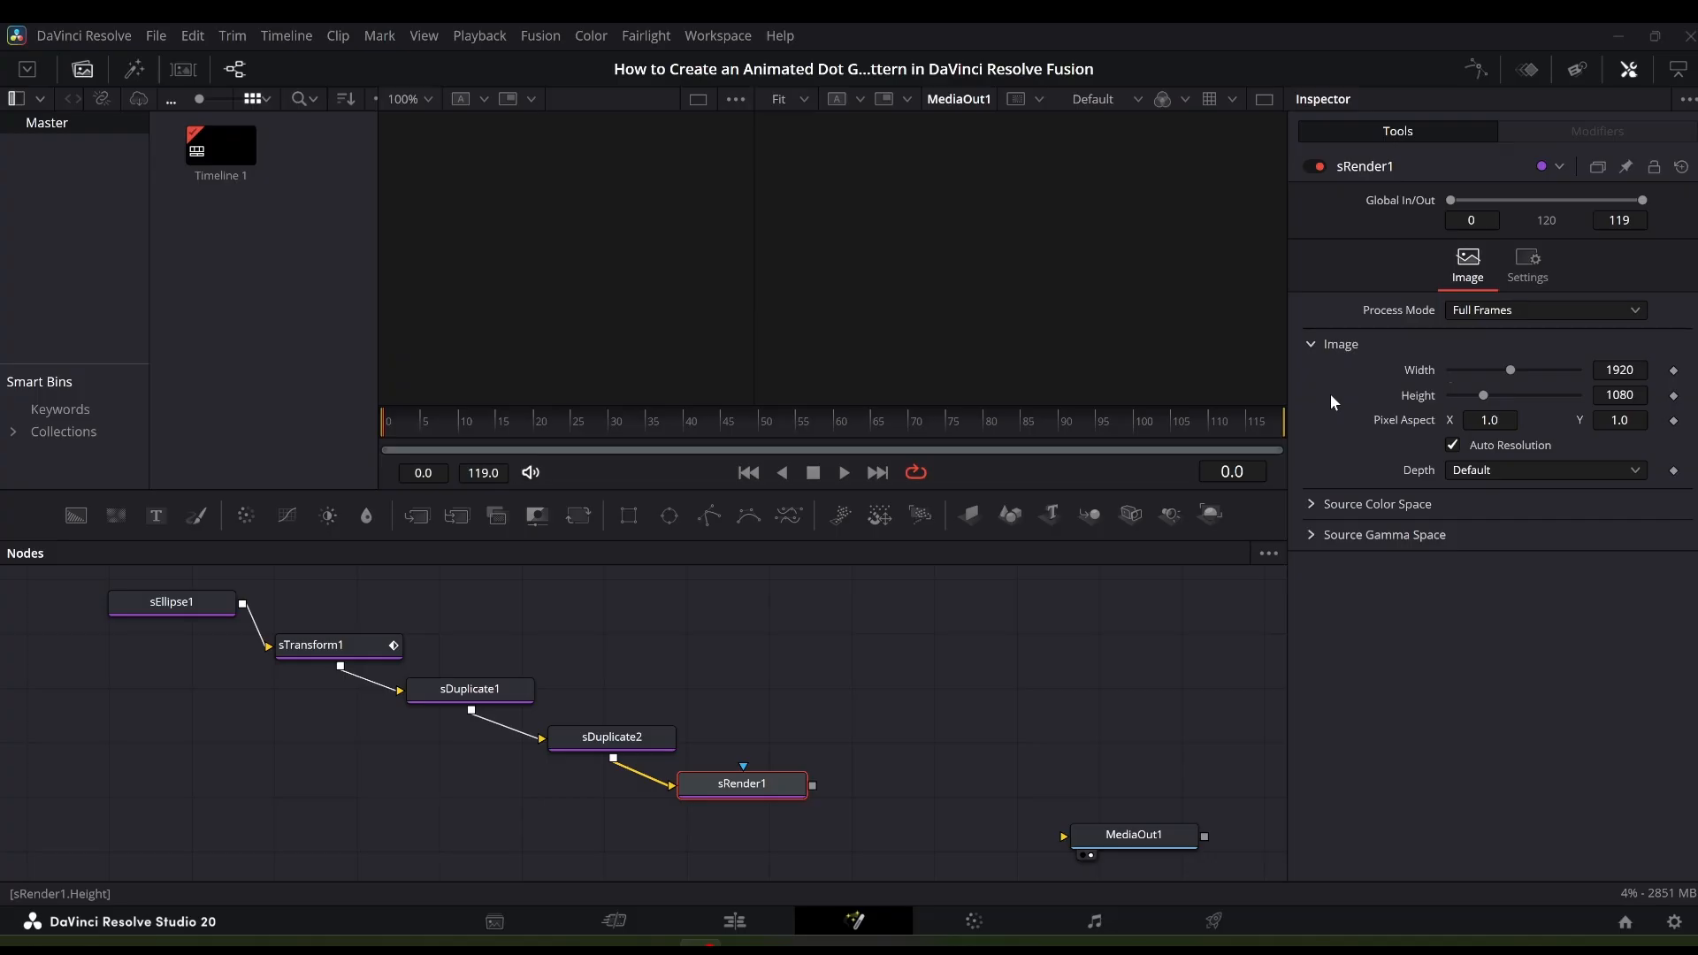
- Add a Transform node below sRender1 and connect sRender1's output into it
{"action": "left_click", "coordinate": [888, 701]}
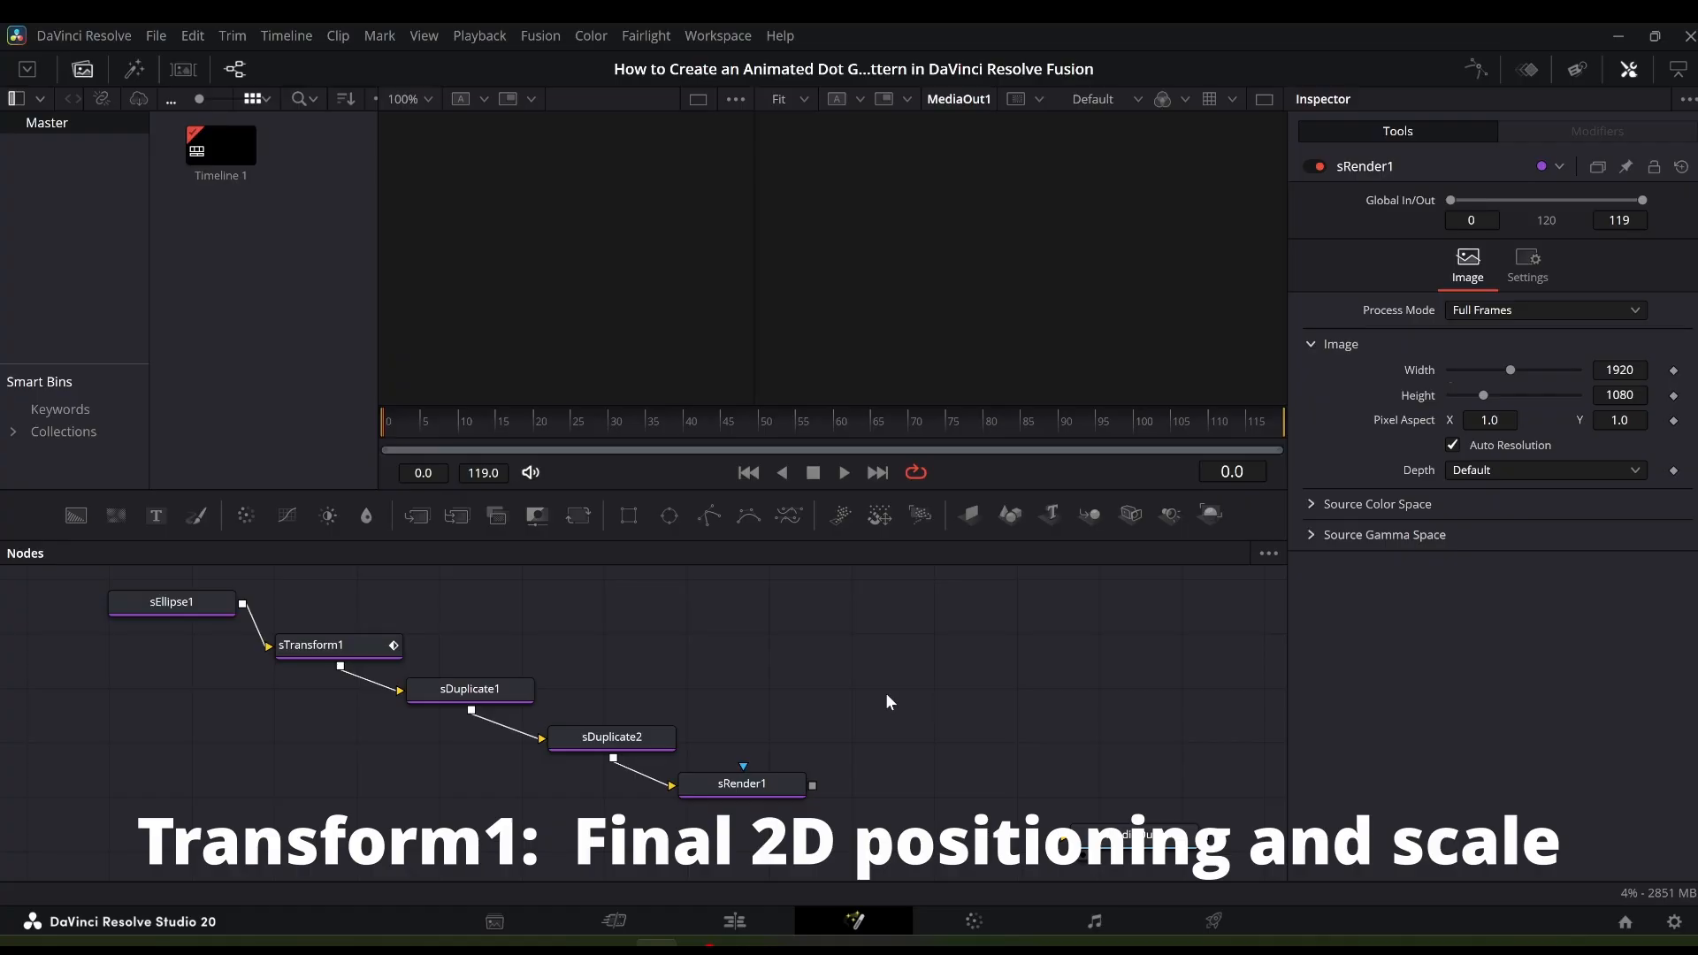
{"action": "key", "text": "shift+space"}
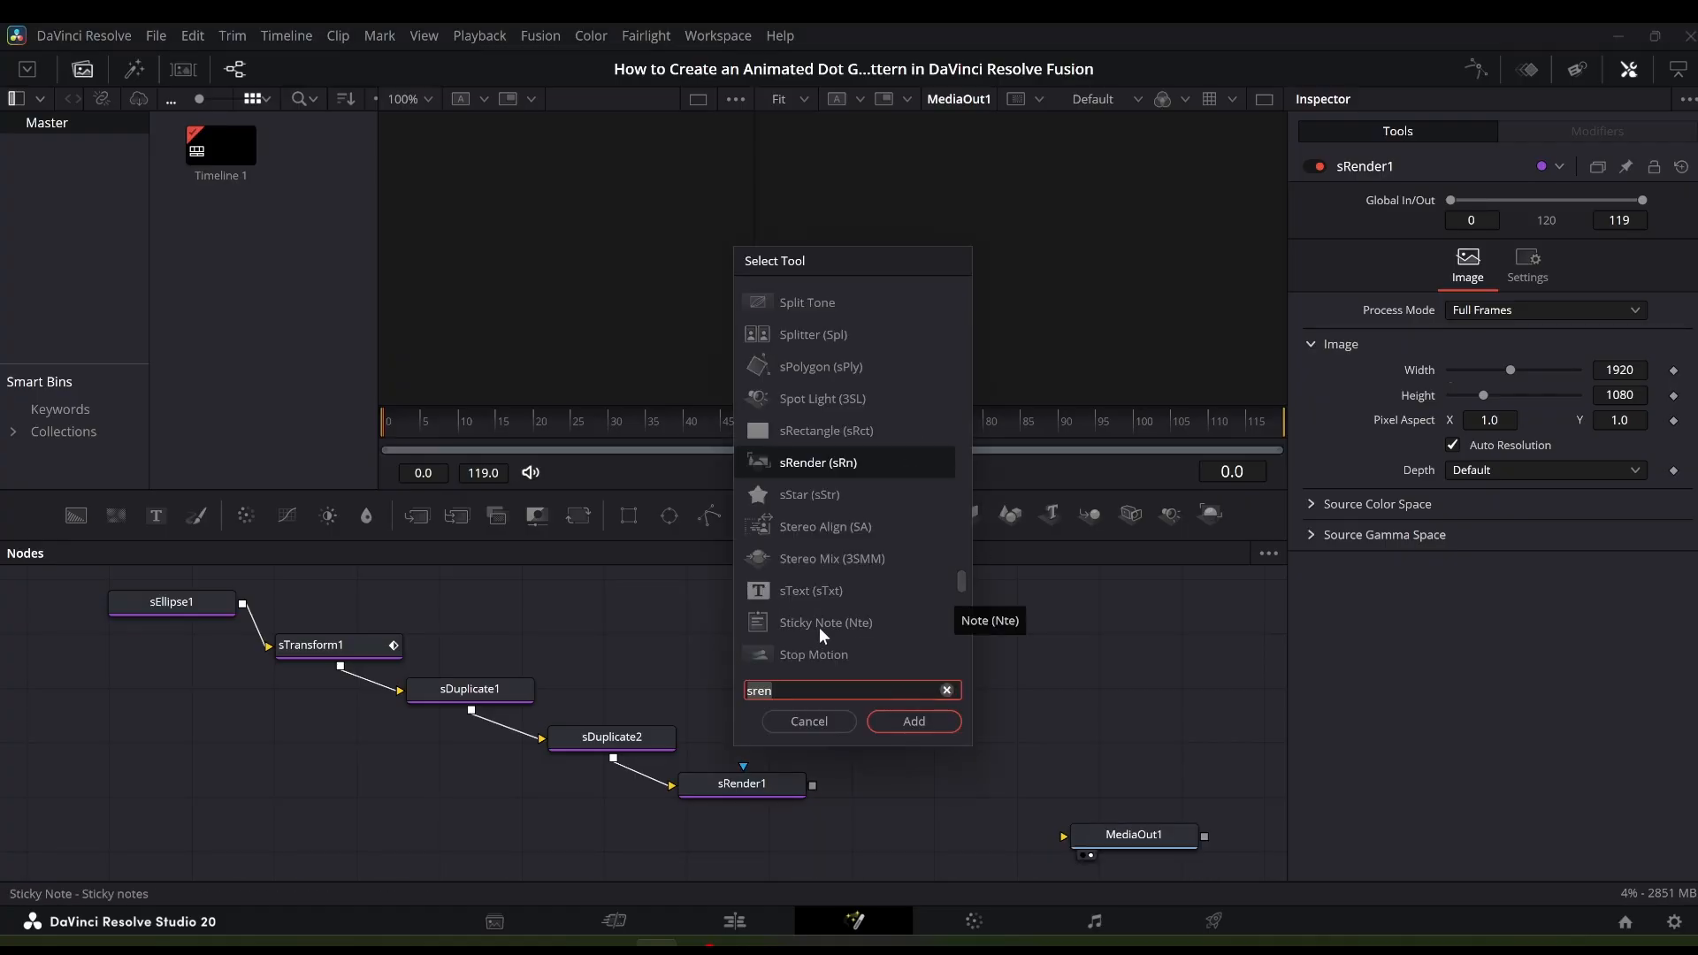
{"action": "type", "text": "transf"}
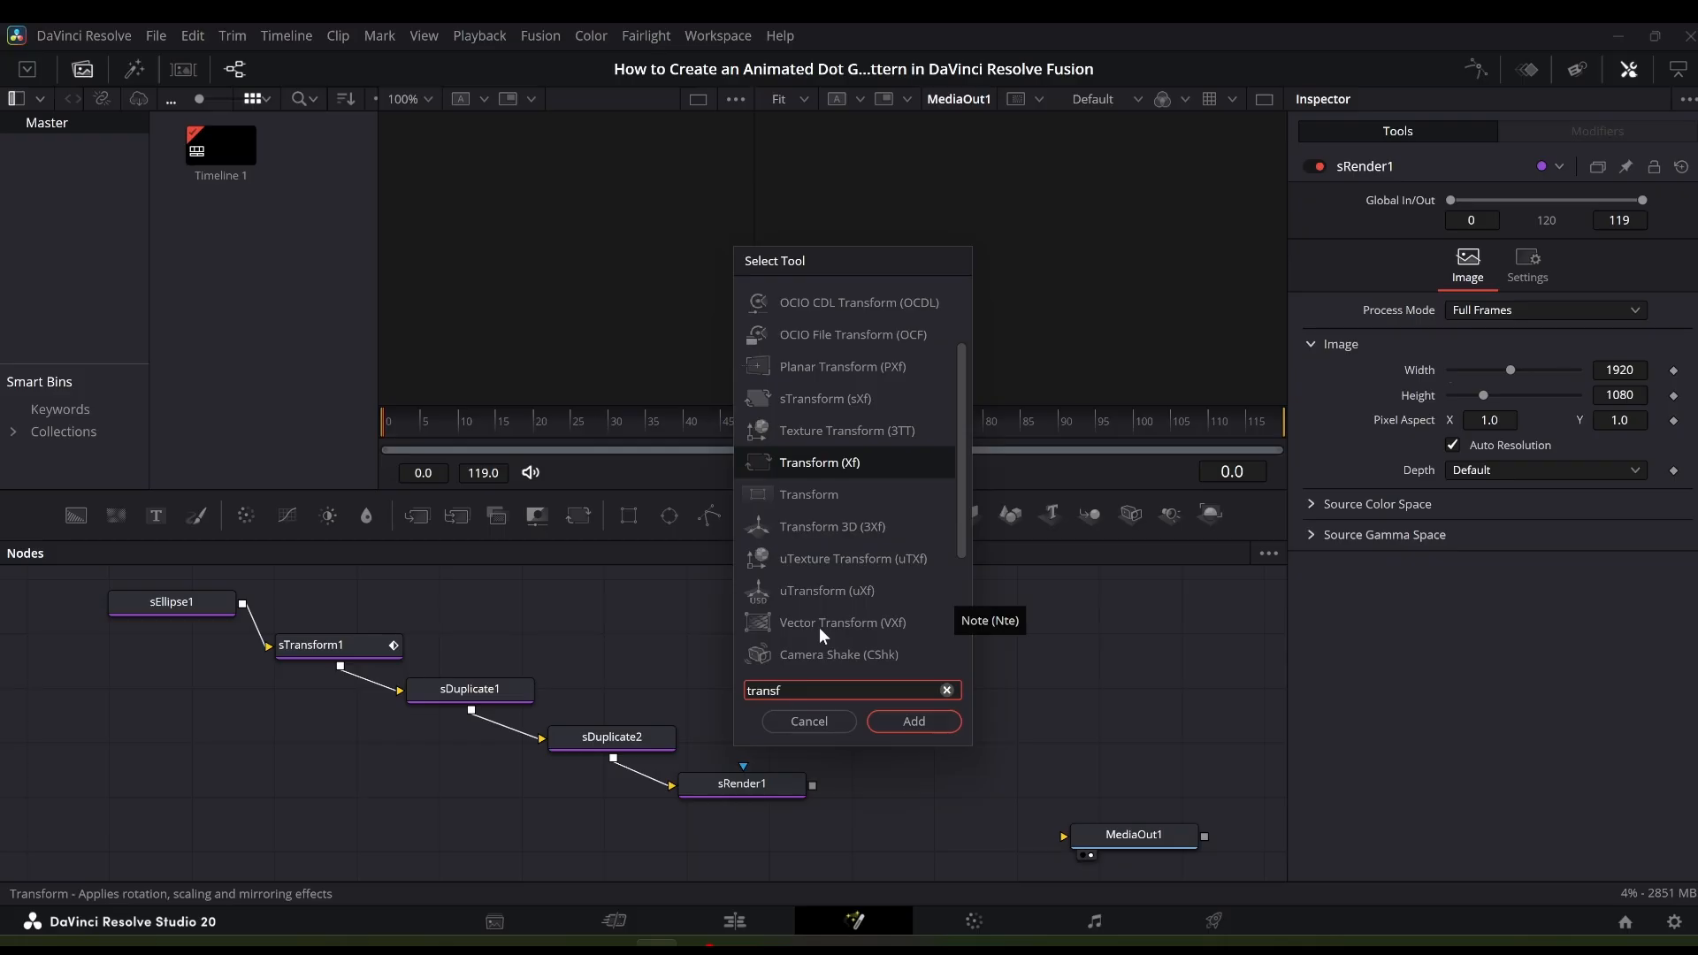
{"action": "left_click", "coordinate": [921, 714]}
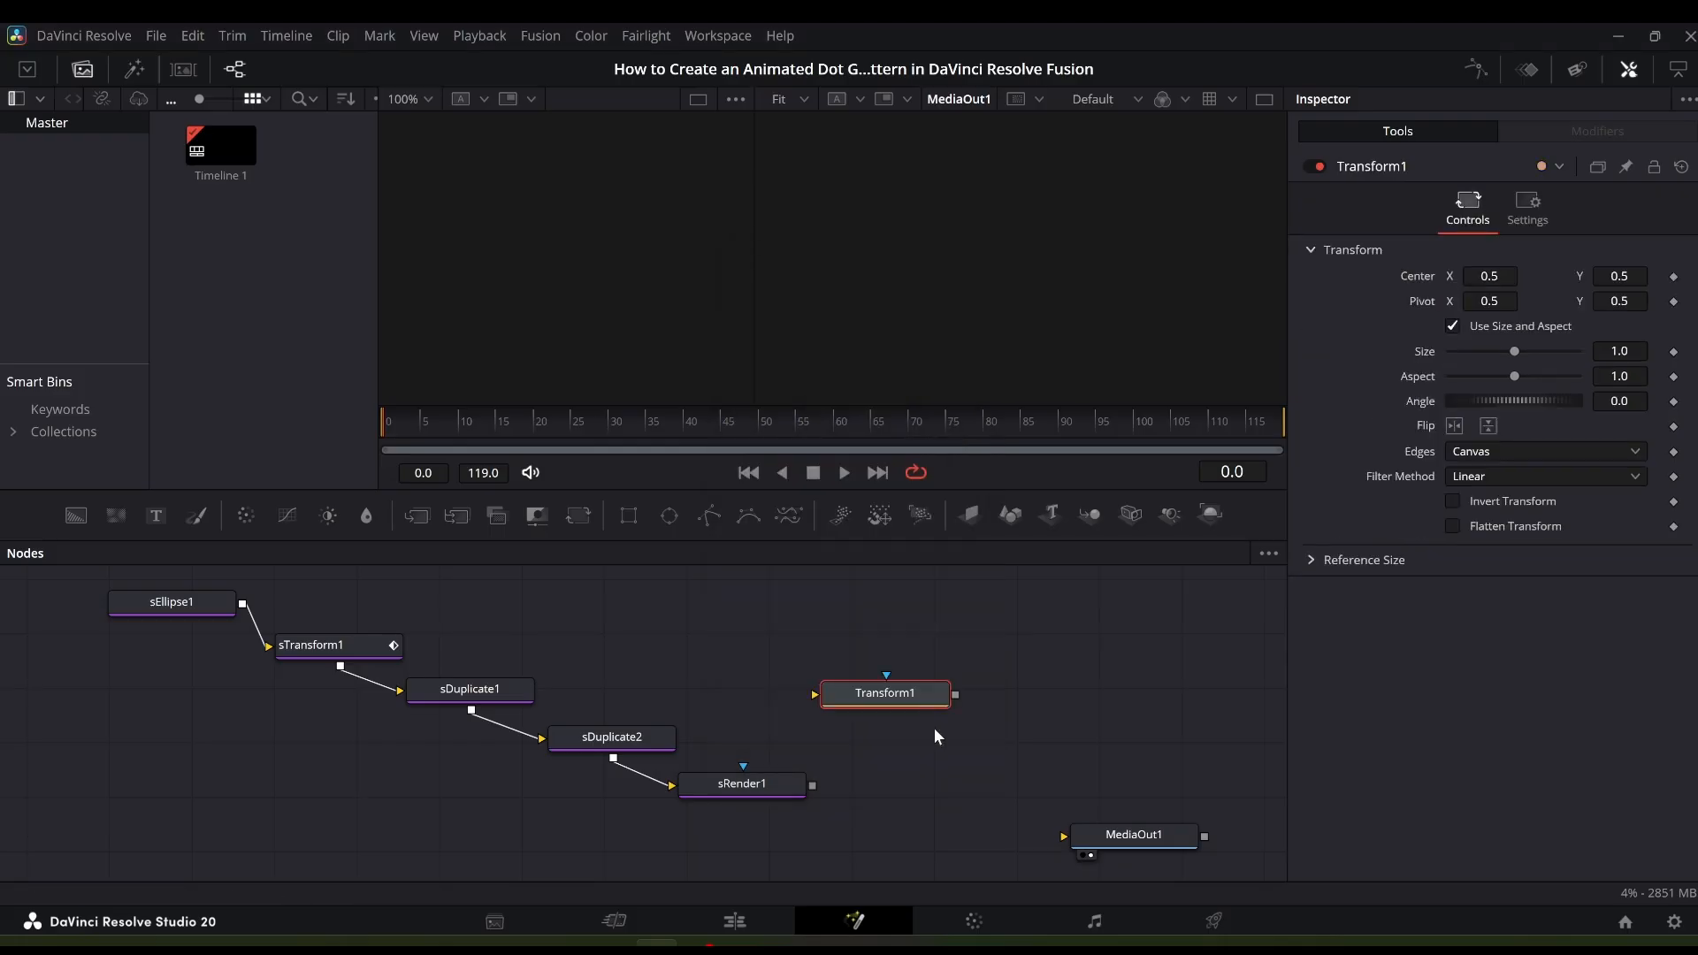
{"action": "left_click_drag", "start_coordinate": [857, 696], "coordinate": [871, 834]}
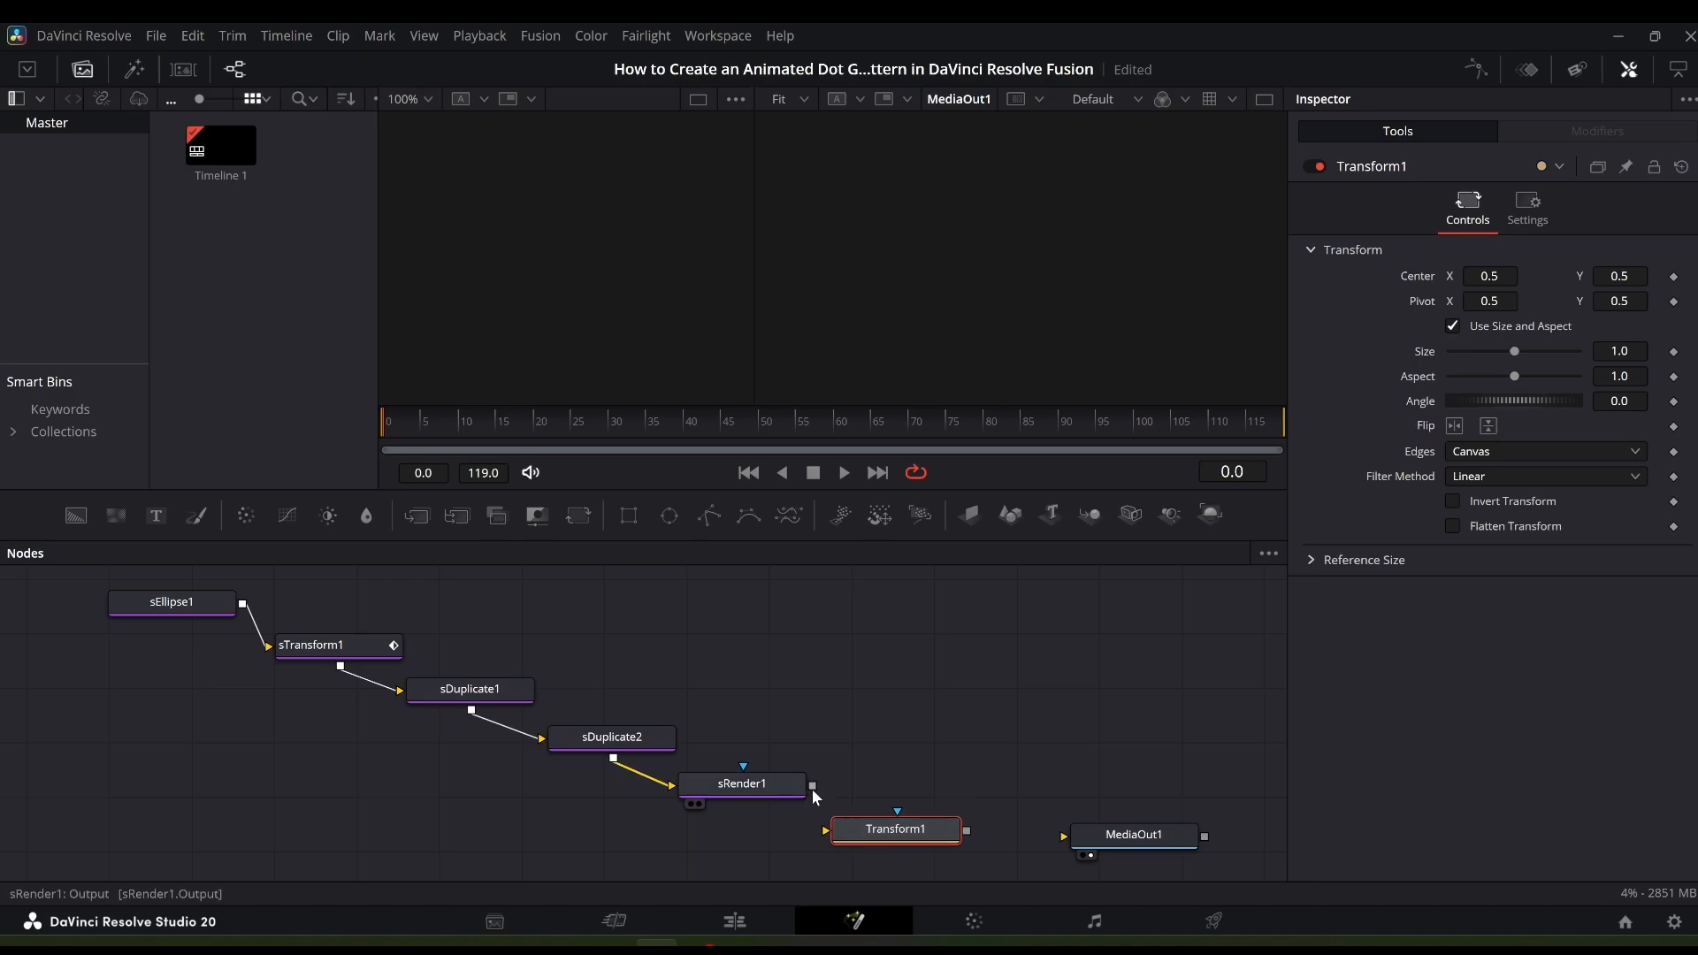
{"action": "left_click_drag", "start_coordinate": [811, 785], "coordinate": [826, 830]}
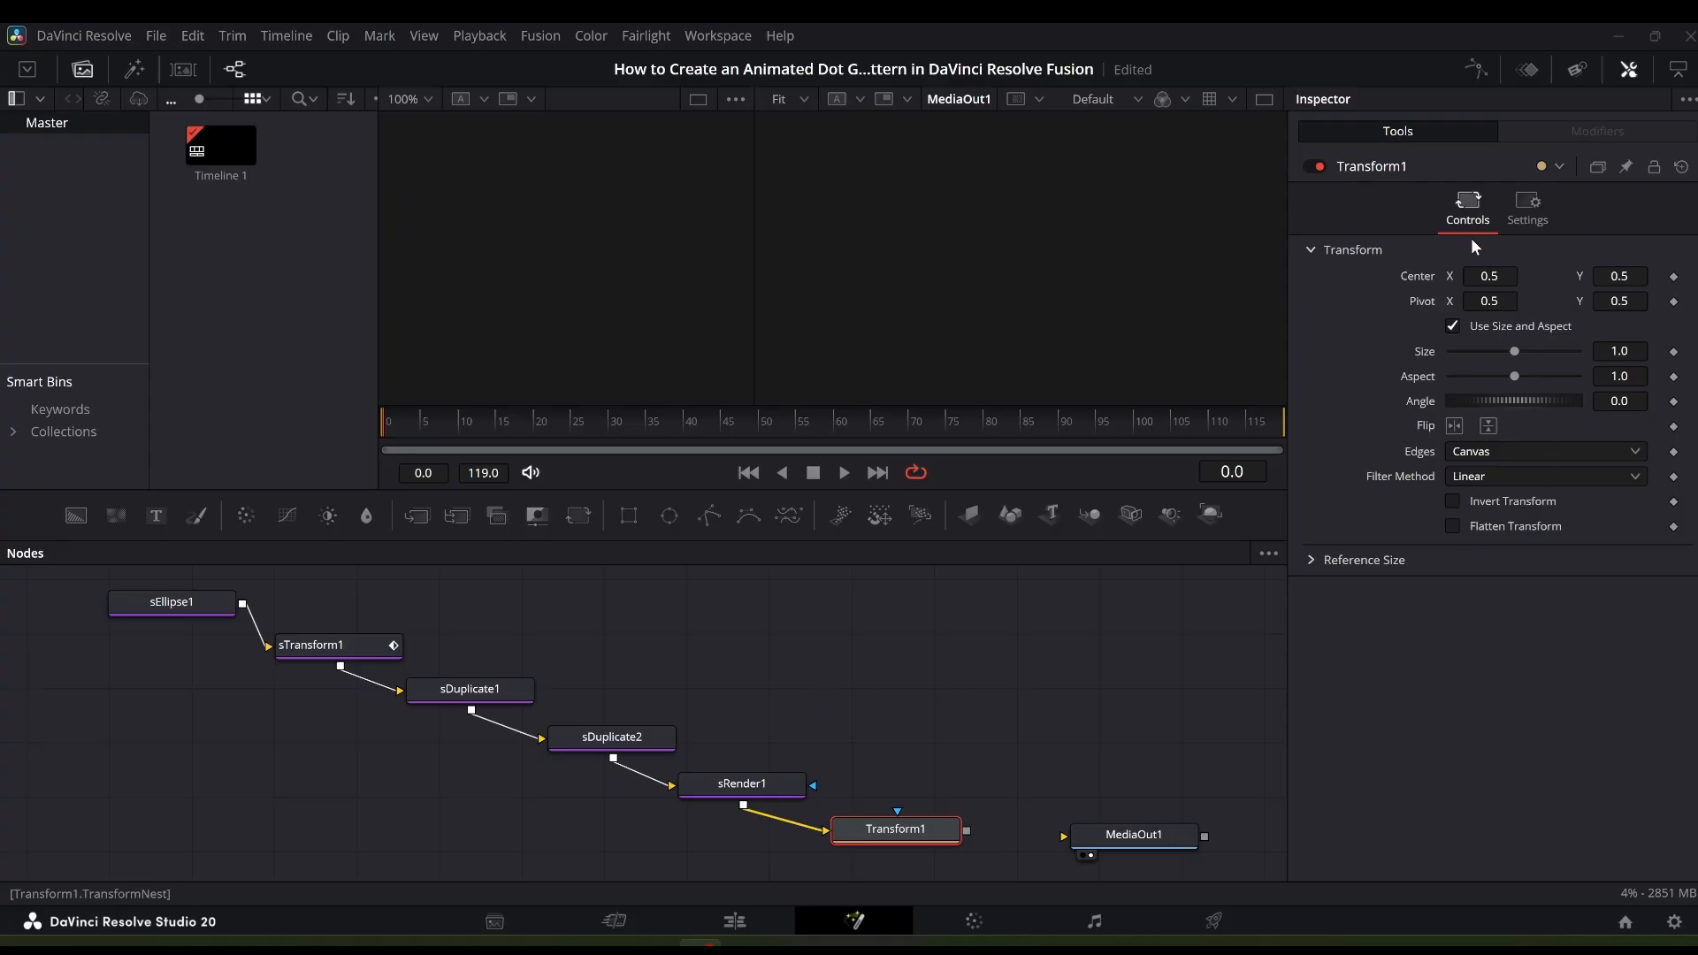
- Save the composition and add a keyframe to Transform1's Center at frame 0
{"action": "key", "text": "ctrl+s"}
{"action": "left_click", "coordinate": [1674, 277]}
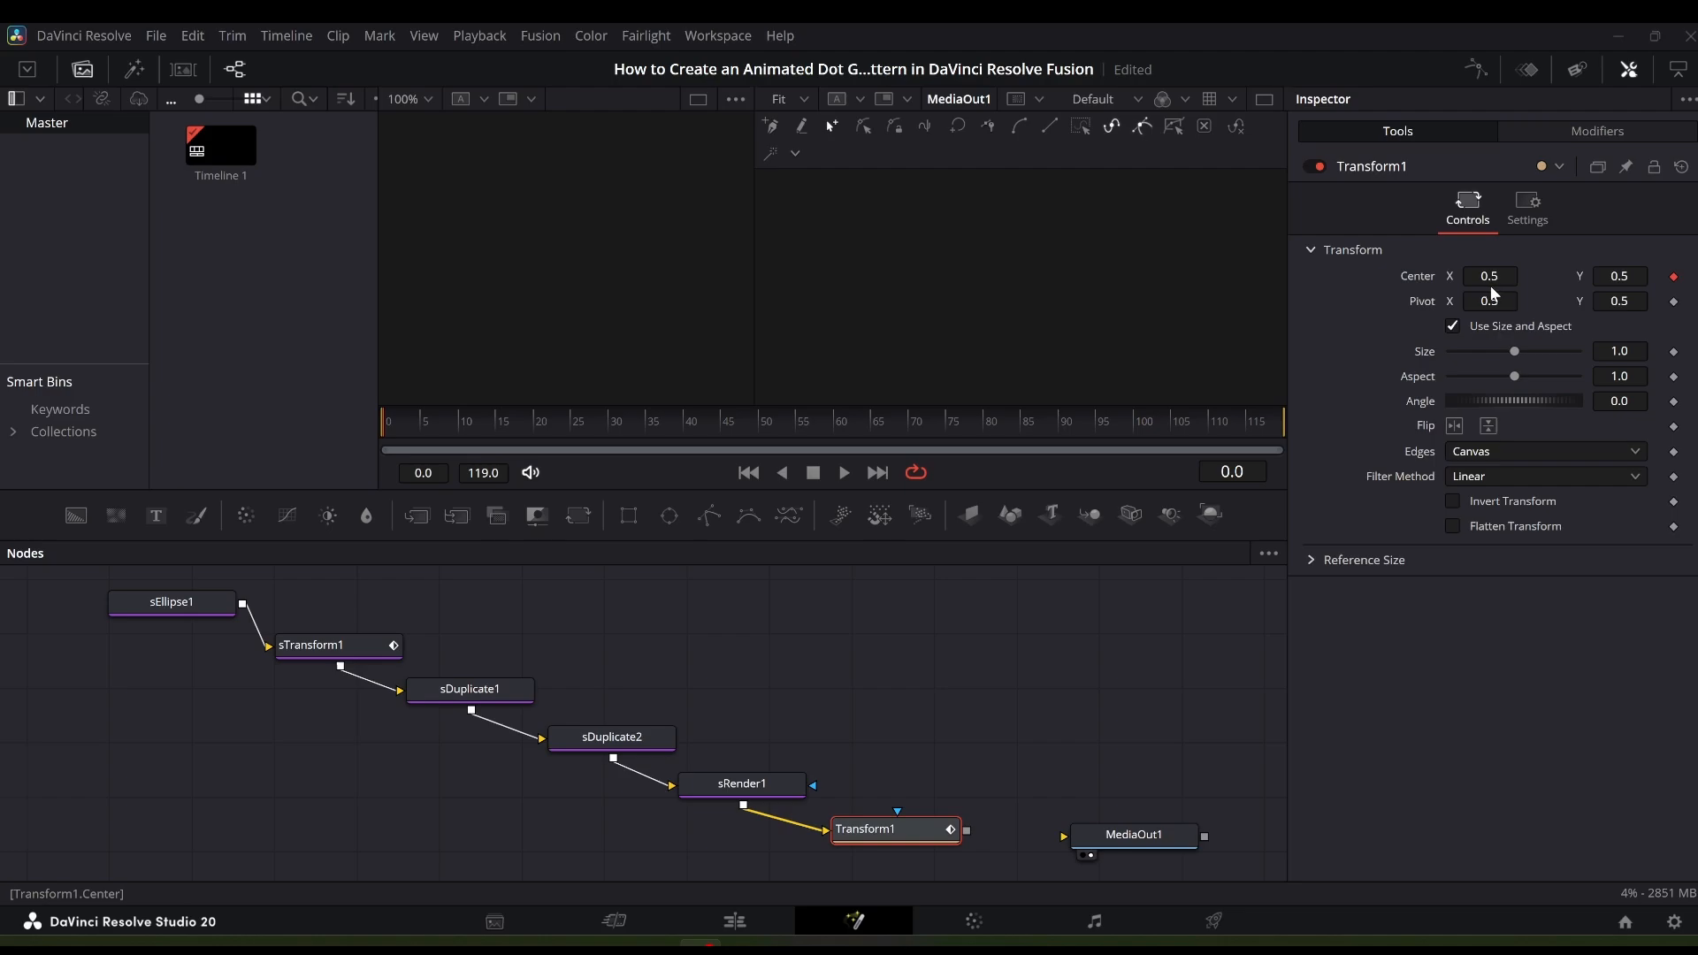
- At frame 60, set Transform1's Center X to 0.423
{"action": "left_click", "coordinate": [836, 434]}
{"action": "key", "text": "Left"}
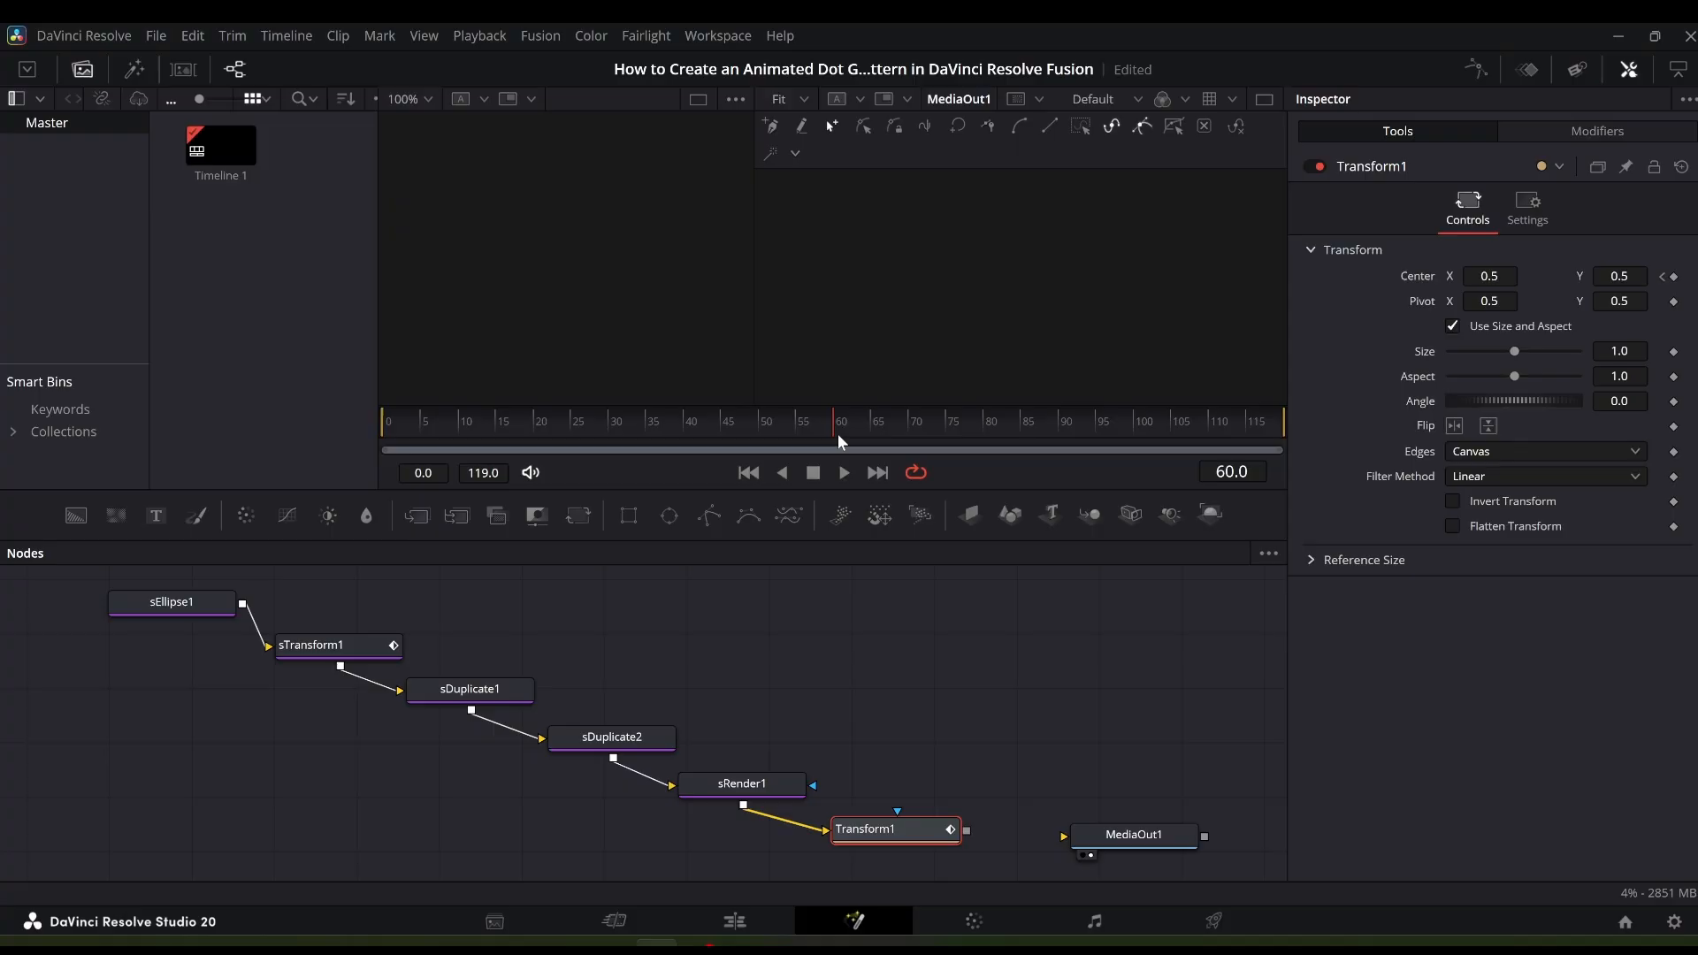
{"action": "left_click", "coordinate": [1513, 277]}
{"action": "key", "text": "BackSpace"}
{"action": "key", "text": "BackSpace"}
{"action": "key", "text": "BackSpace"}
{"action": "type", "text": "0.423"}
{"action": "key", "text": "Tab"}
- At frame 119, set Transform1's Center X to 0.346
{"action": "left_click", "coordinate": [1279, 428]}
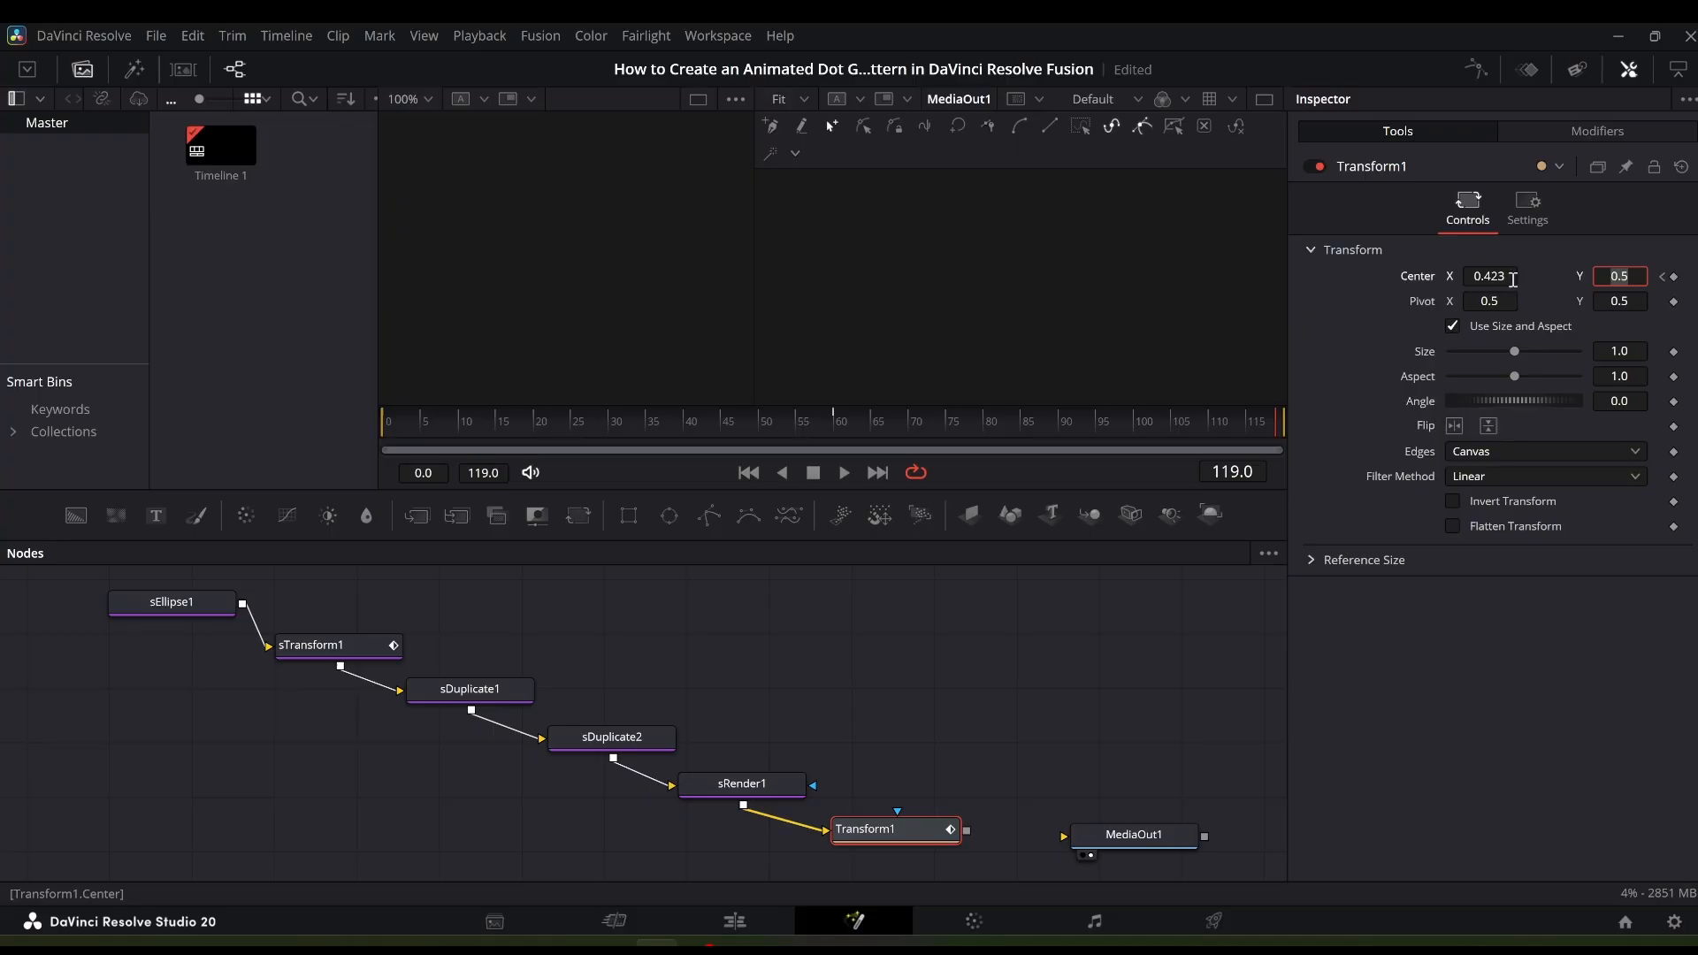
{"action": "left_click", "coordinate": [1509, 277]}
{"action": "type", "text": "0.346"}
{"action": "key", "text": "Return"}
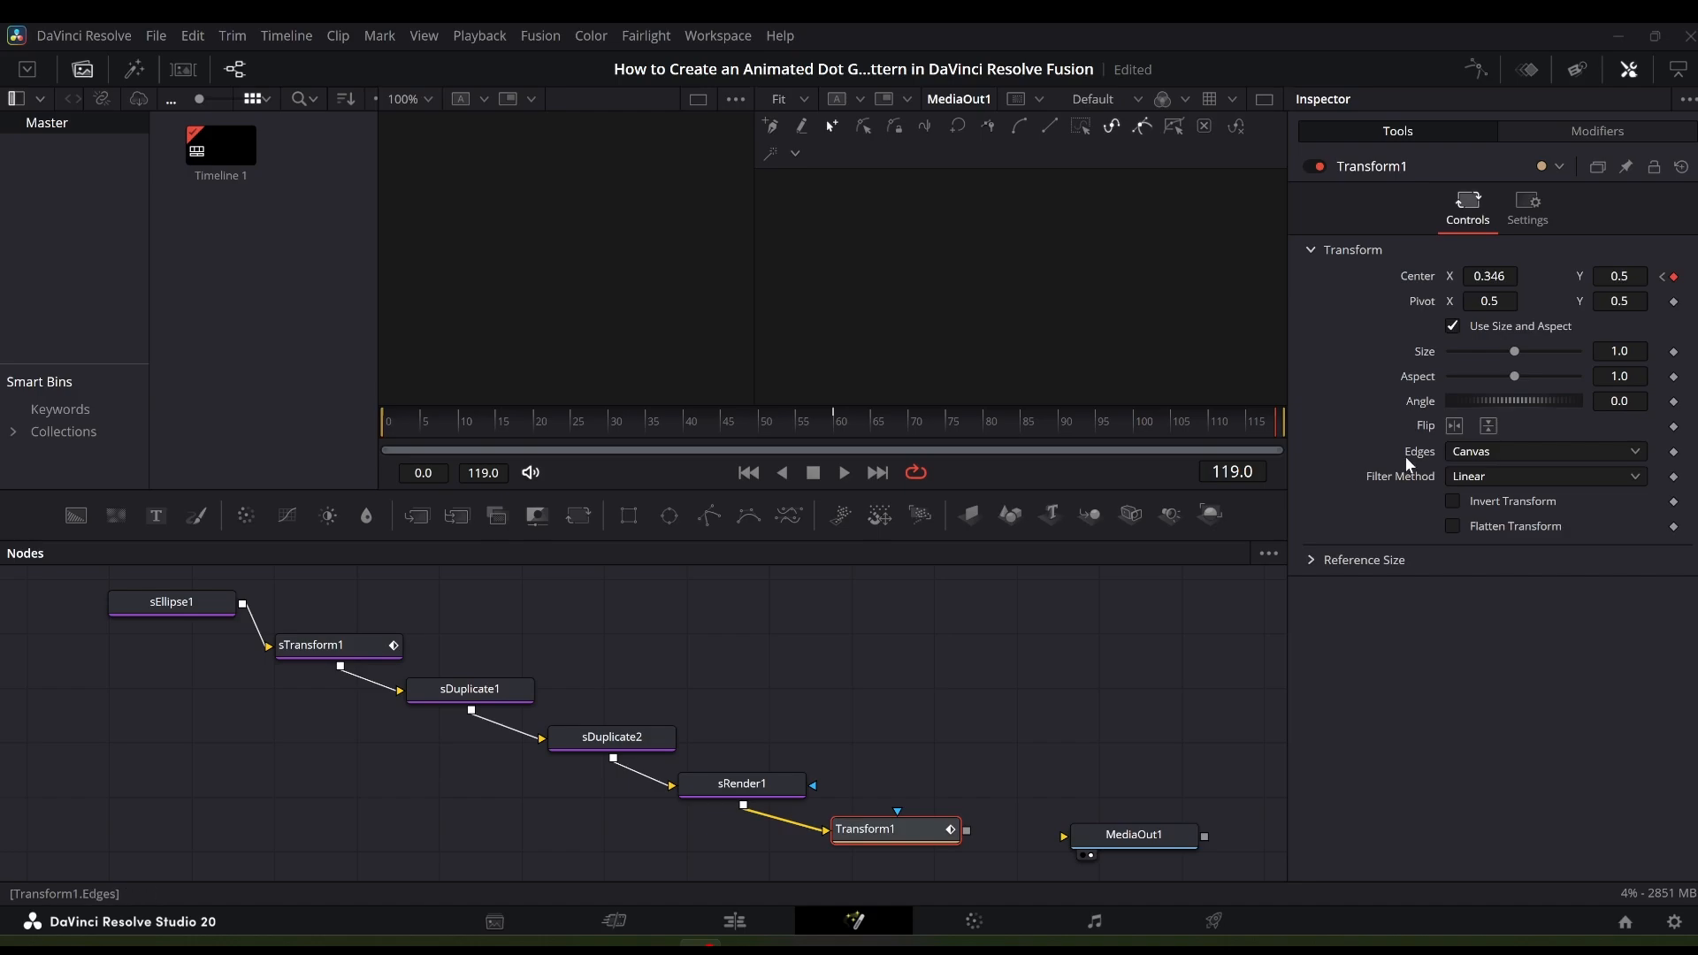
- Set Transform1's Edges mode to Wrap
{"action": "left_click", "coordinate": [1634, 452]}
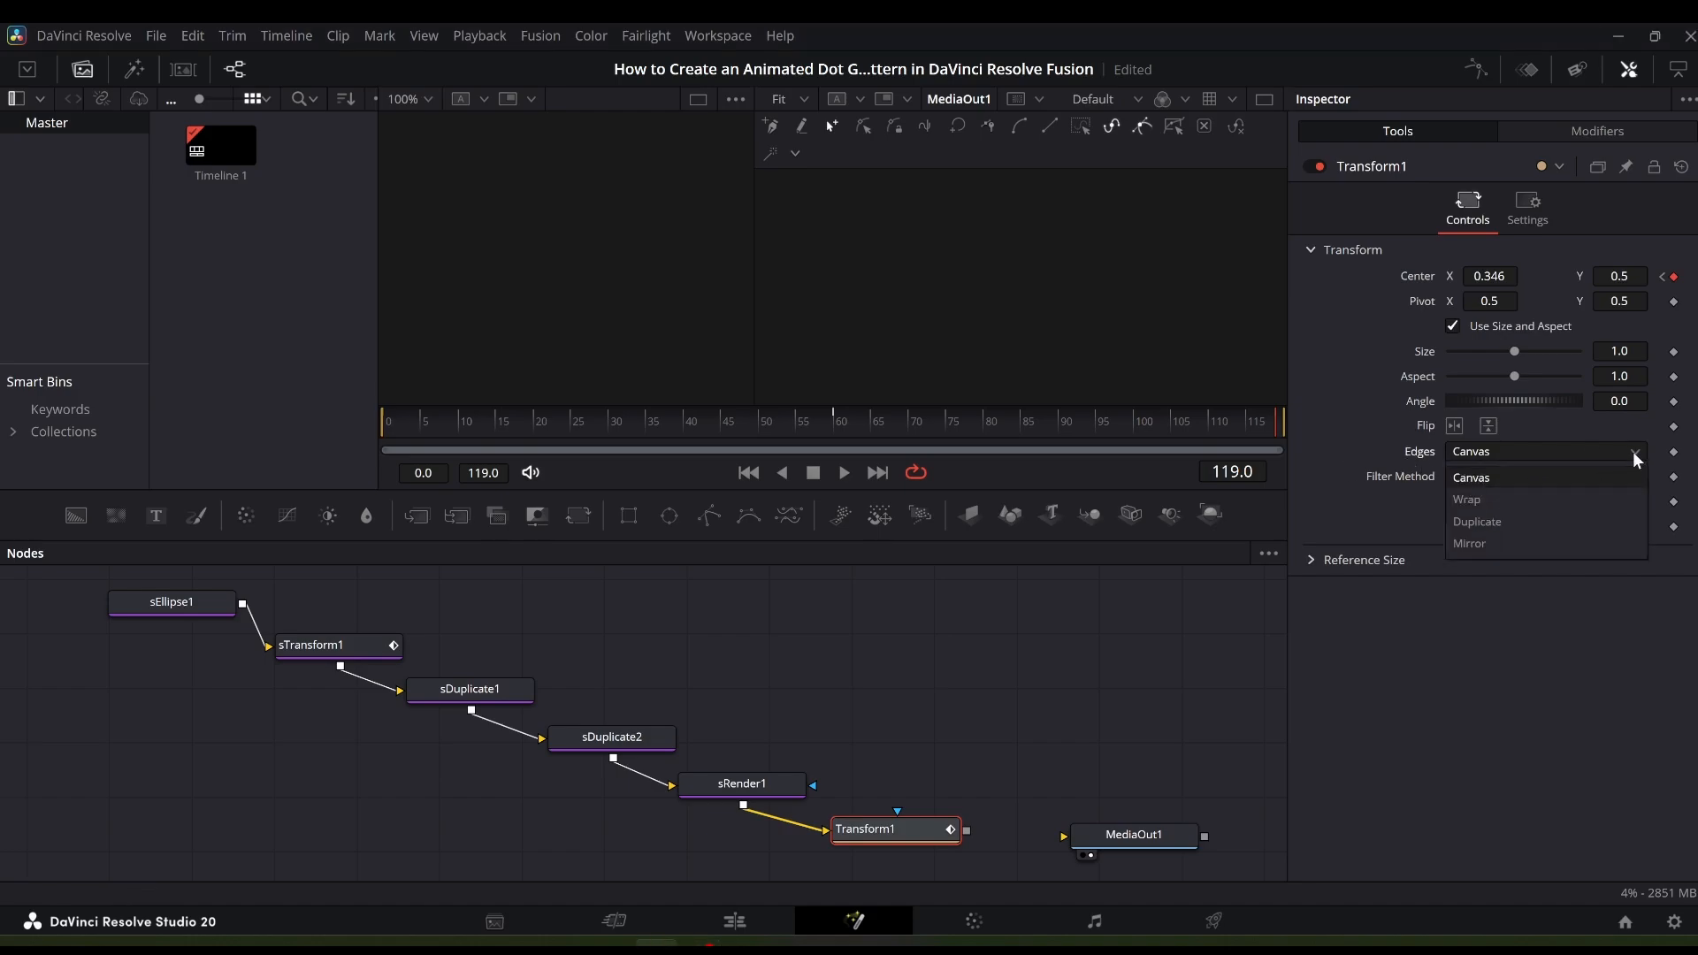
{"action": "left_click", "coordinate": [1570, 500]}
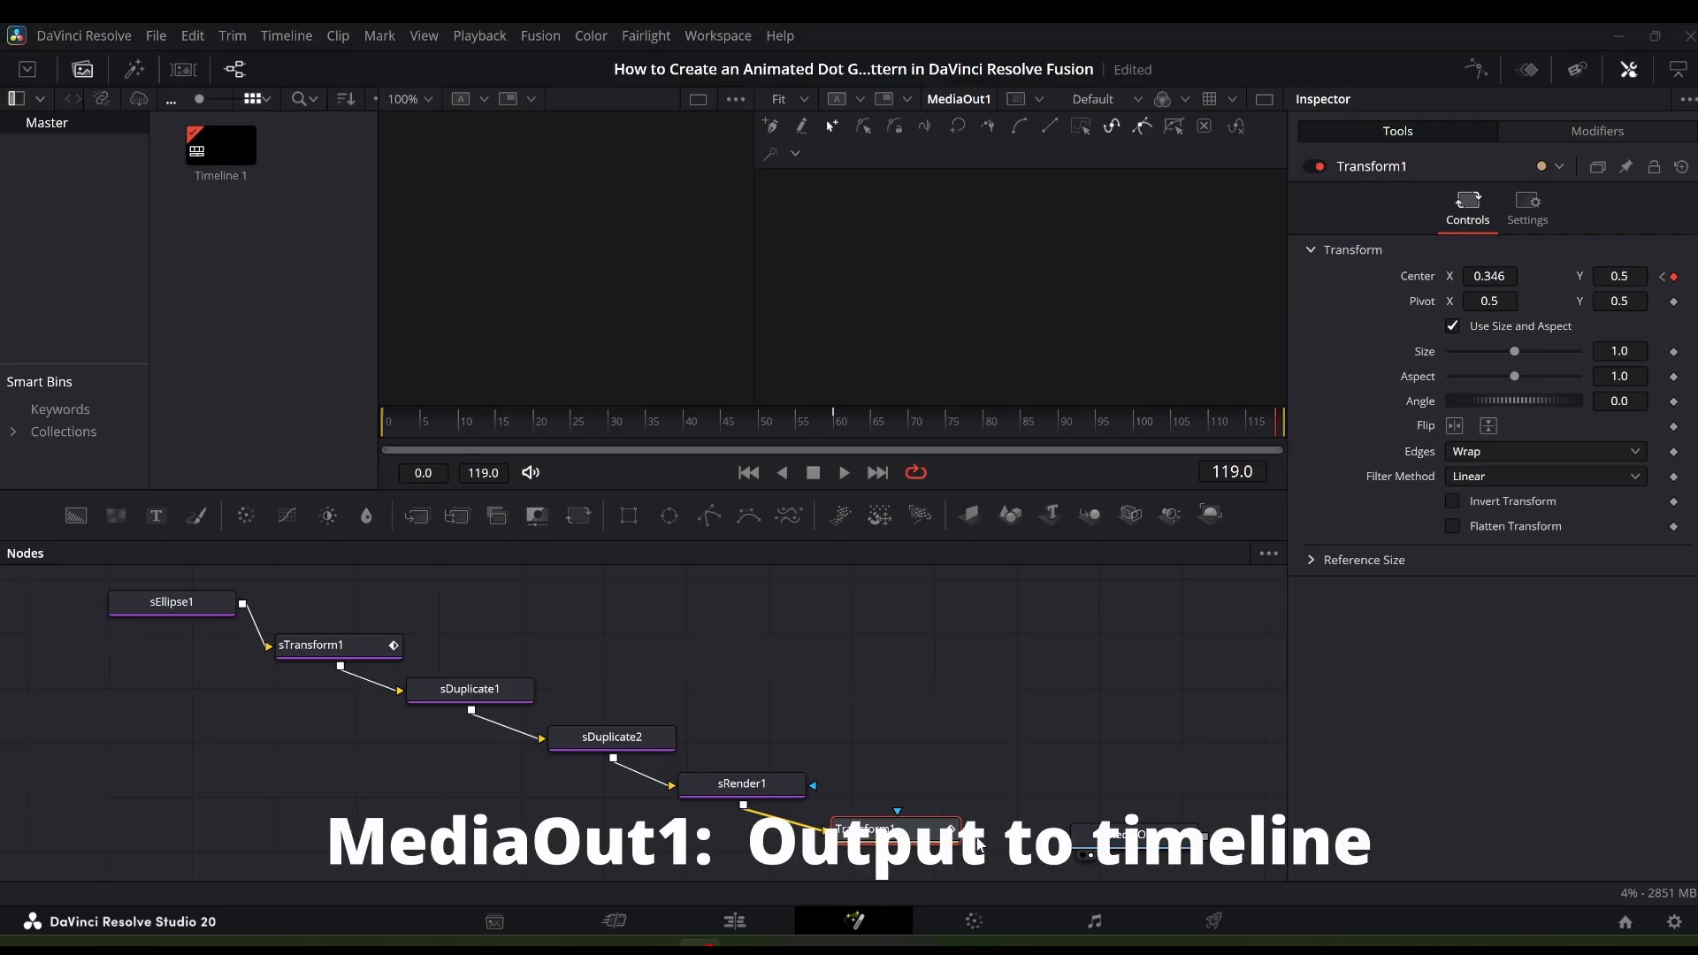
- Connect Transform1's output to MediaOut1 and play back the animation
{"action": "left_click_drag", "start_coordinate": [966, 831], "coordinate": [1069, 842]}
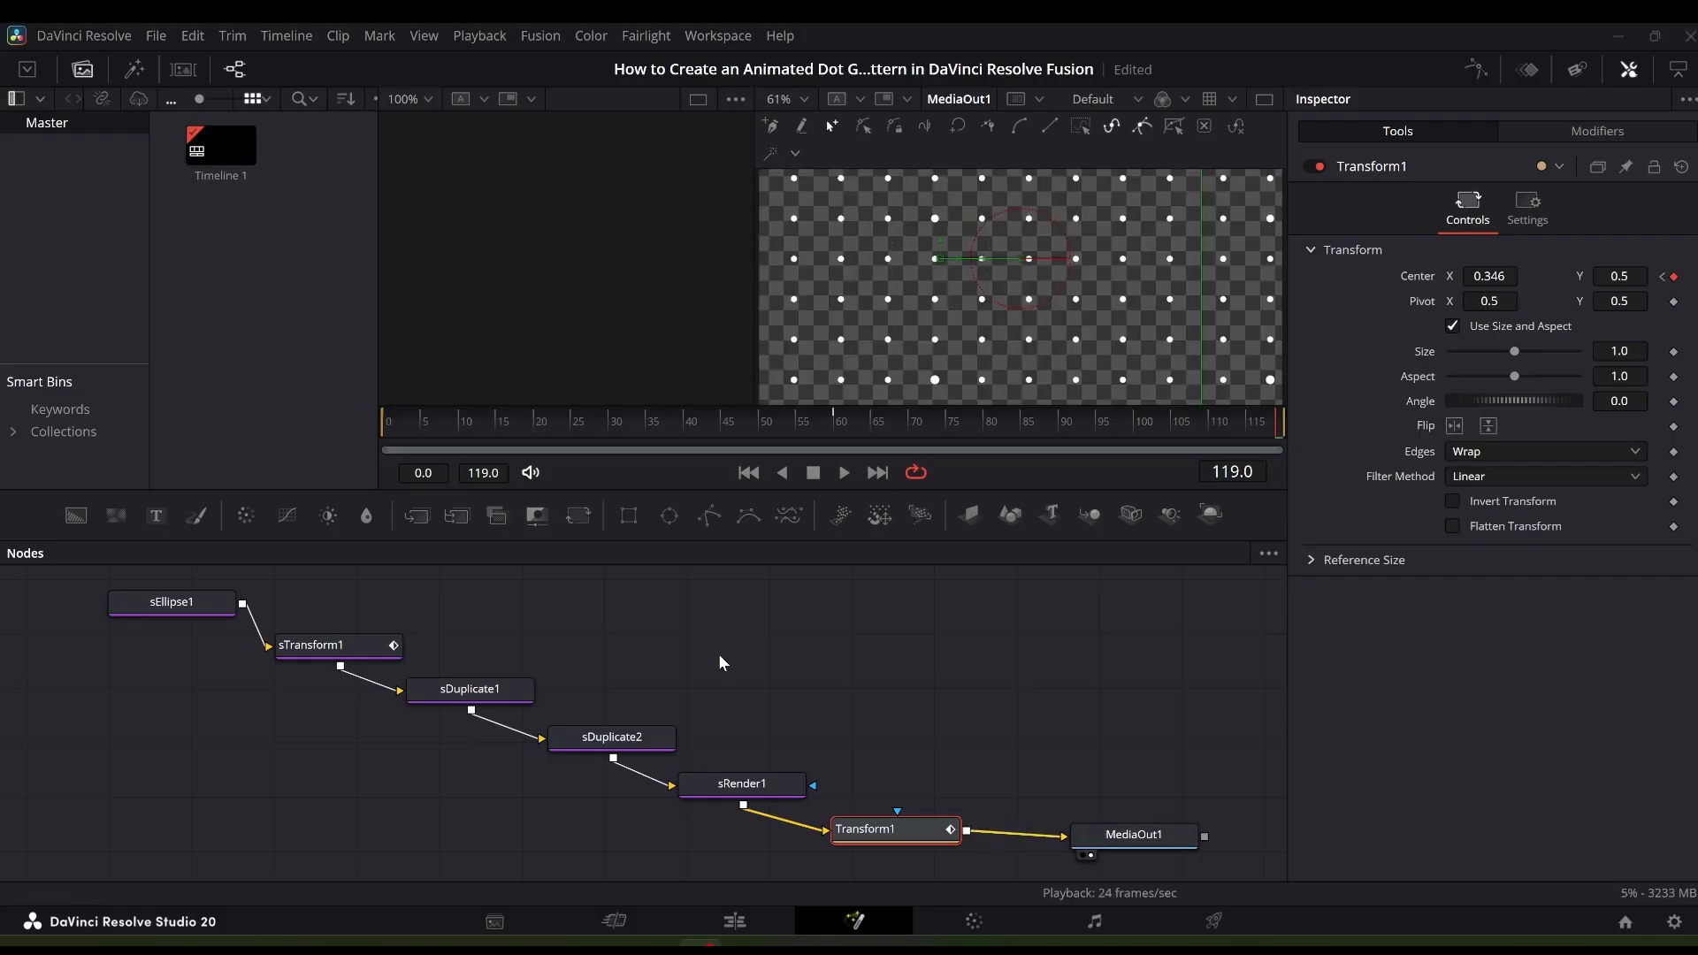
{"action": "left_click", "coordinate": [843, 474]}
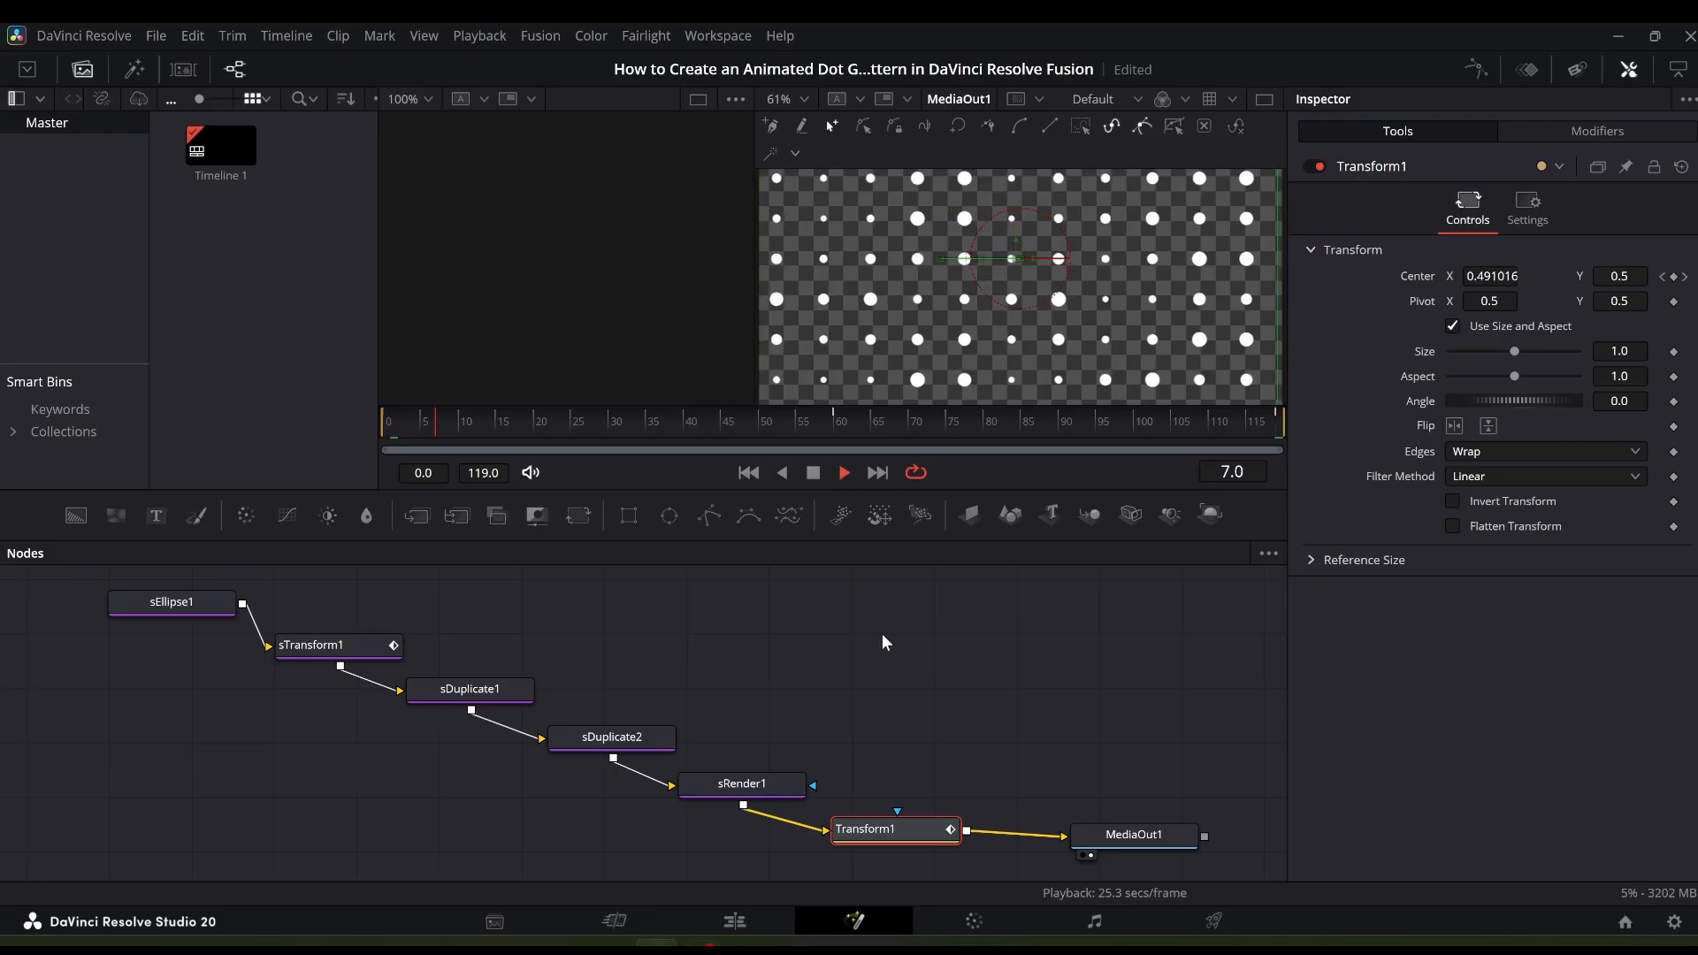